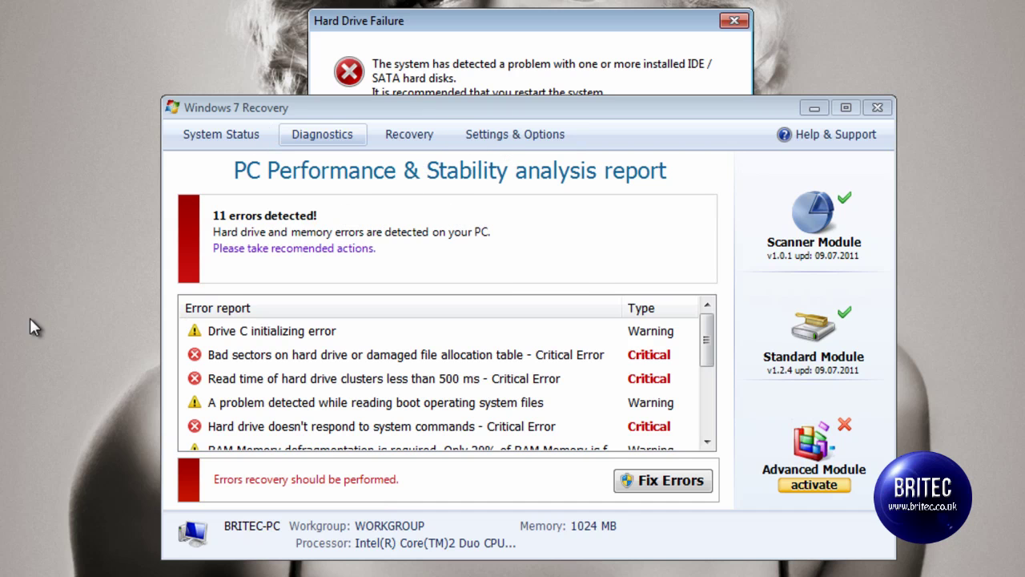
# - Go to the Recovery page of the Windows 7 Recovery program, accepting the page change despite unresolved errors
pyautogui.click(218, 134)
pyautogui.click(630, 383)
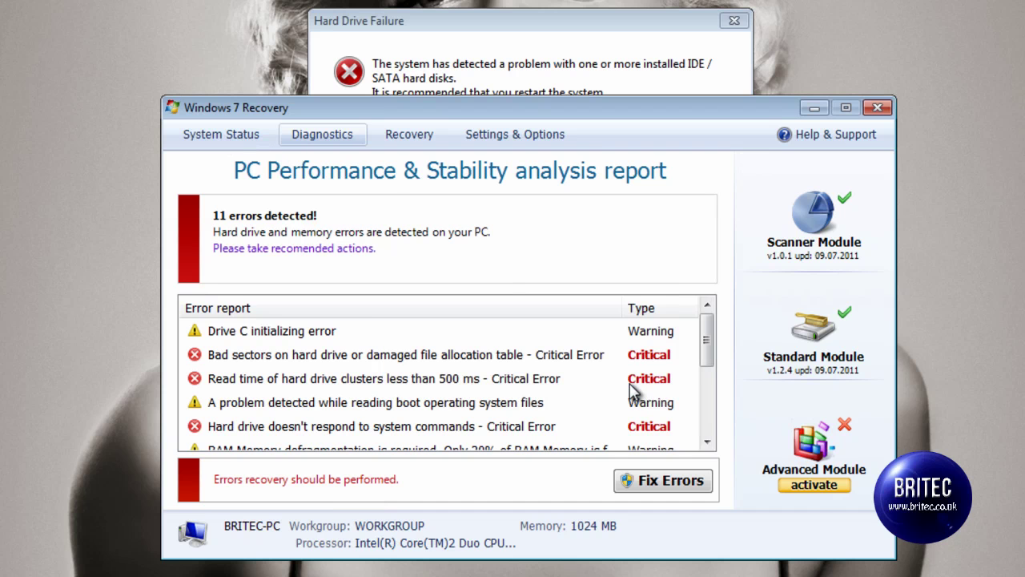
pyautogui.click(396, 143)
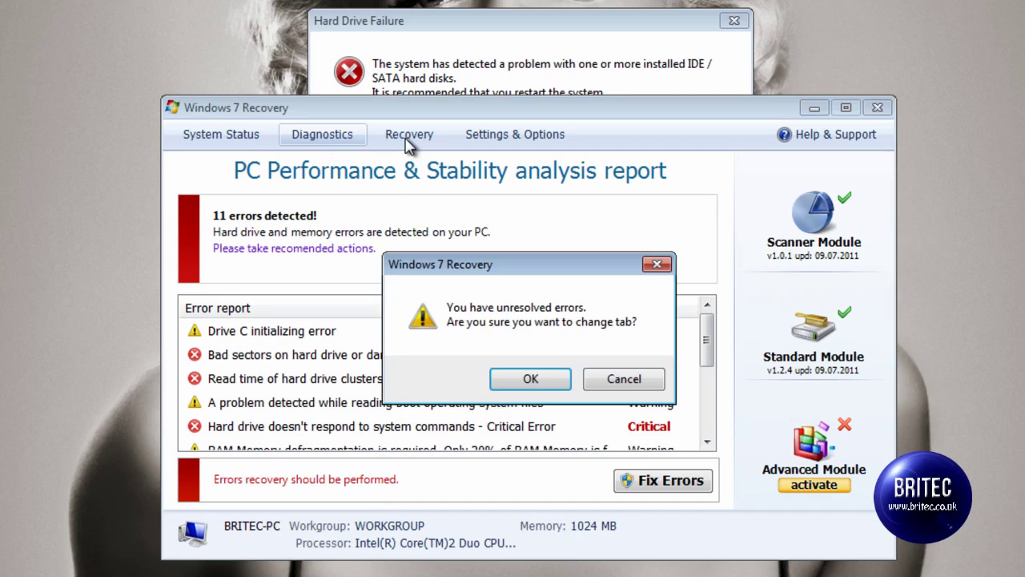
pyautogui.click(624, 383)
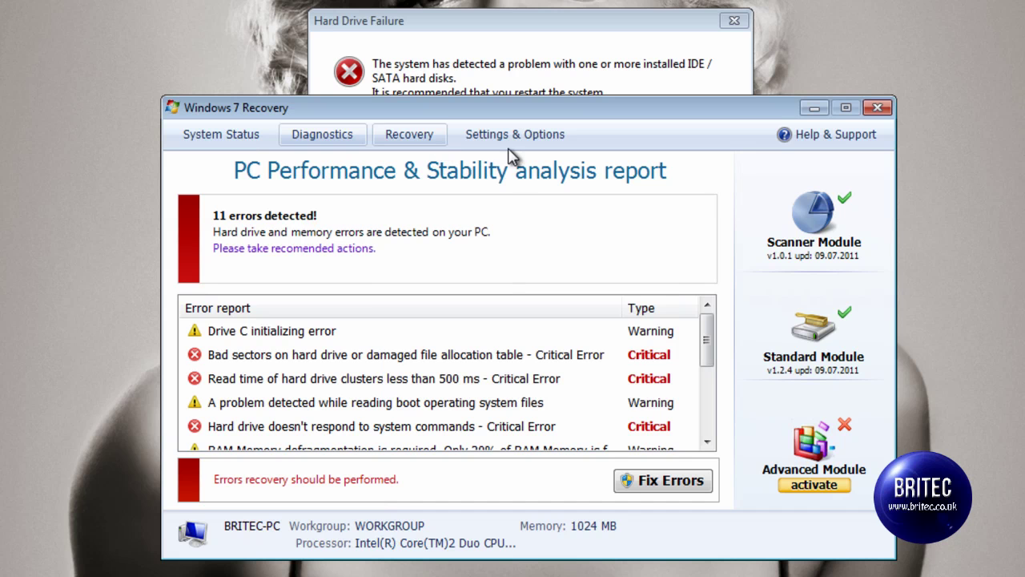
pyautogui.click(411, 142)
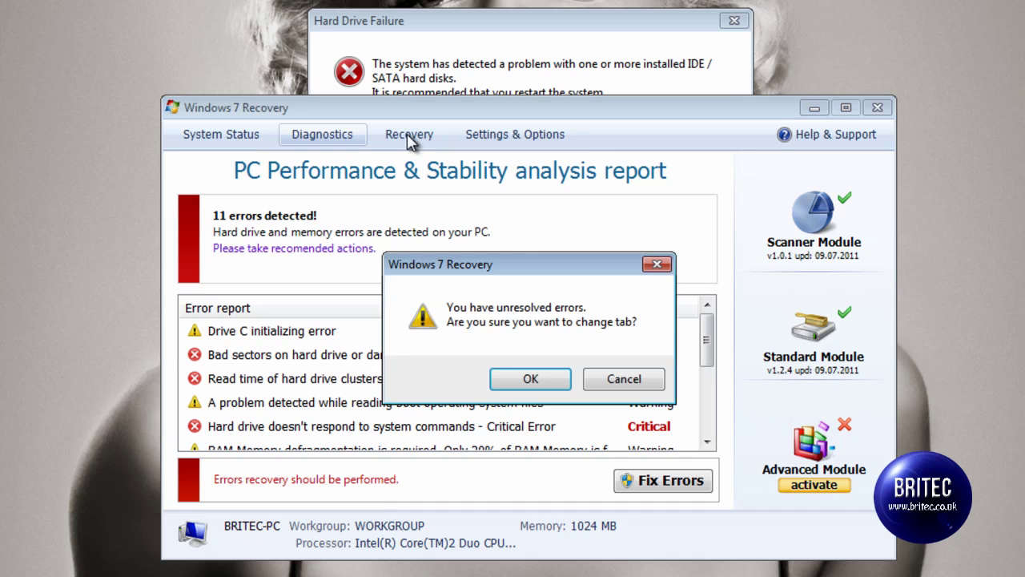
pyautogui.click(521, 382)
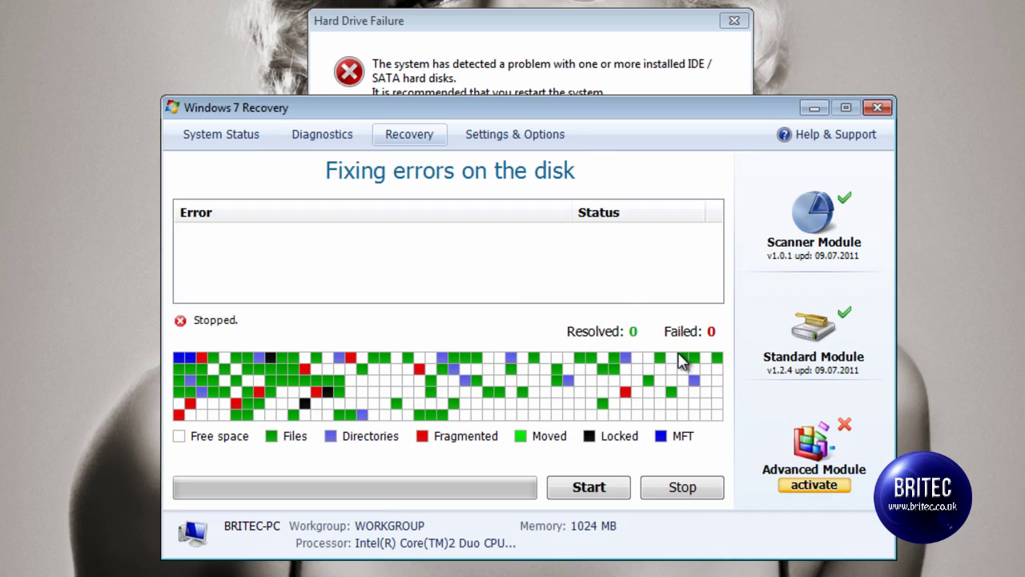
# - Review the Settings & Options page and return to the System Status page, accepting the page change
pyautogui.click(495, 154)
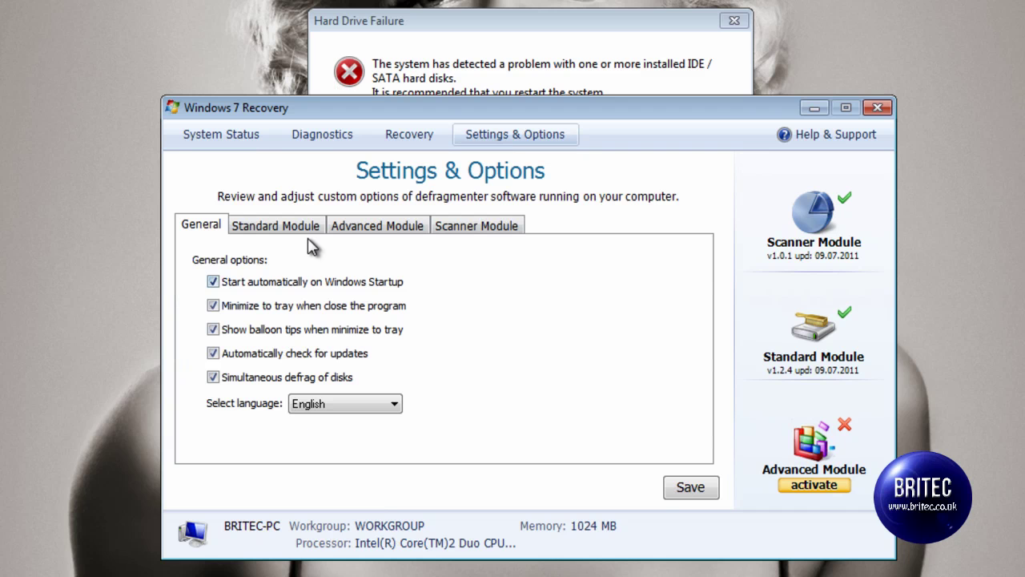
pyautogui.click(322, 135)
pyautogui.click(219, 136)
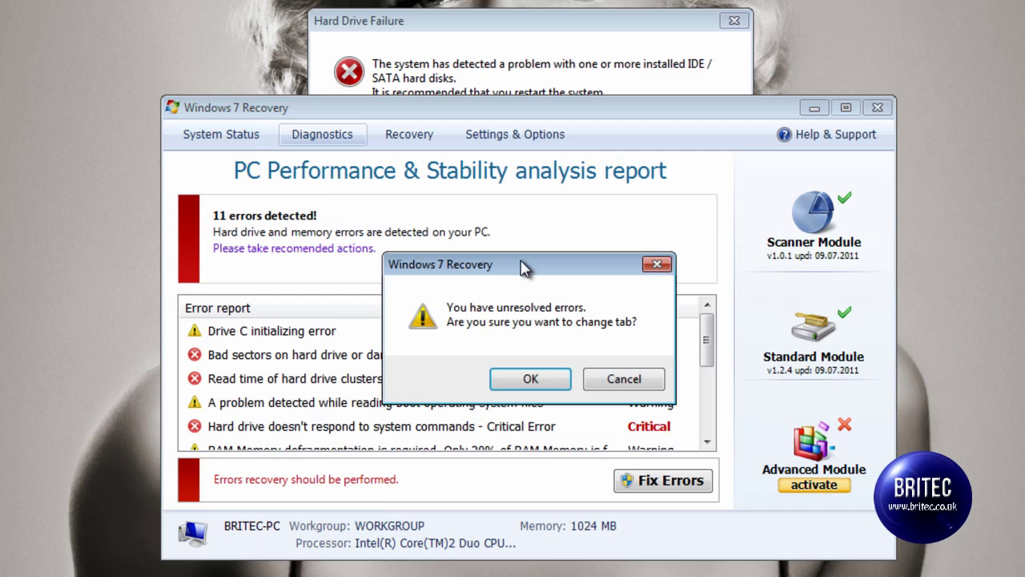
pyautogui.click(523, 380)
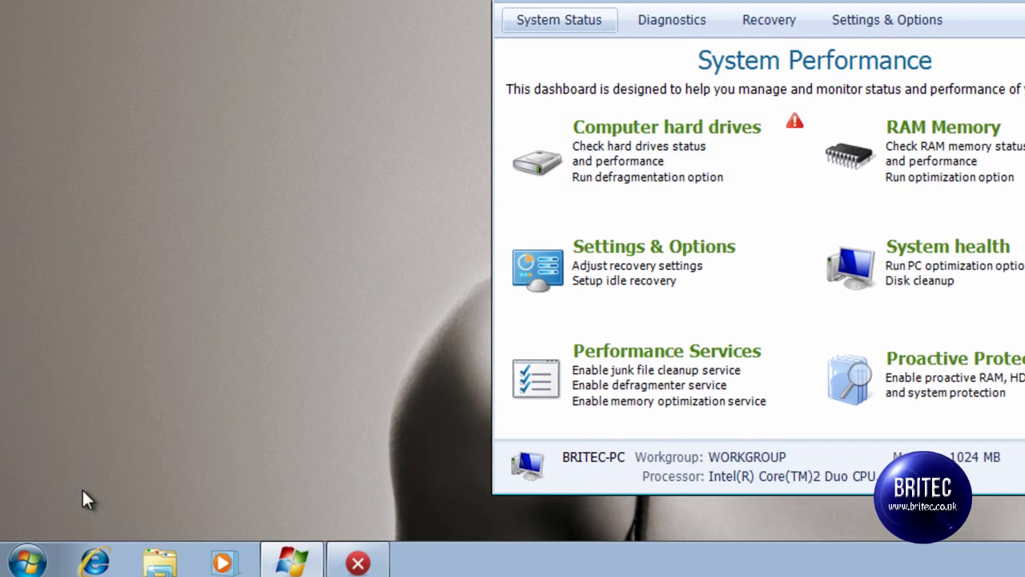
# - Check which program folders are still listed under All Programs
pyautogui.click(26, 563)
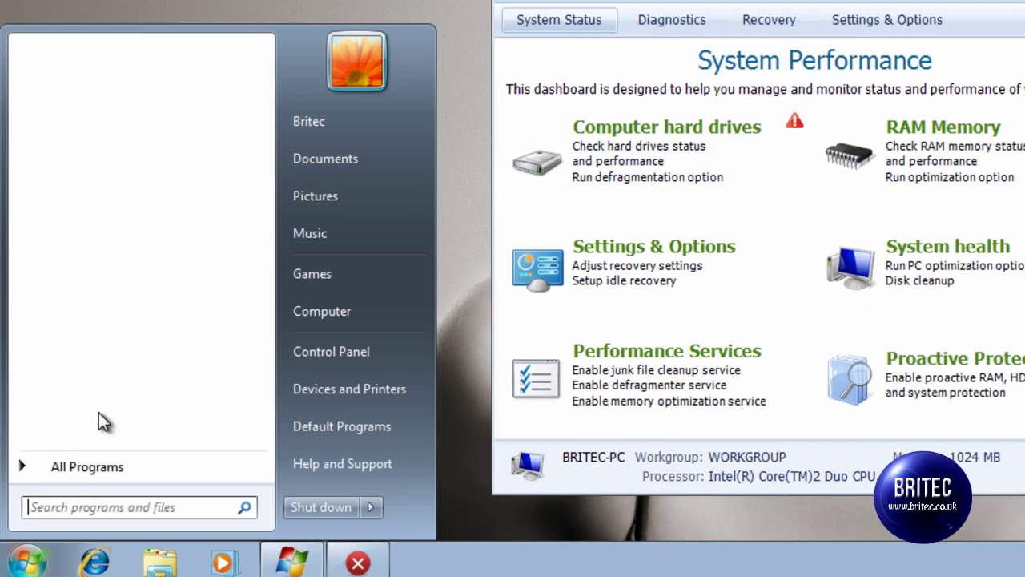
pyautogui.click(60, 469)
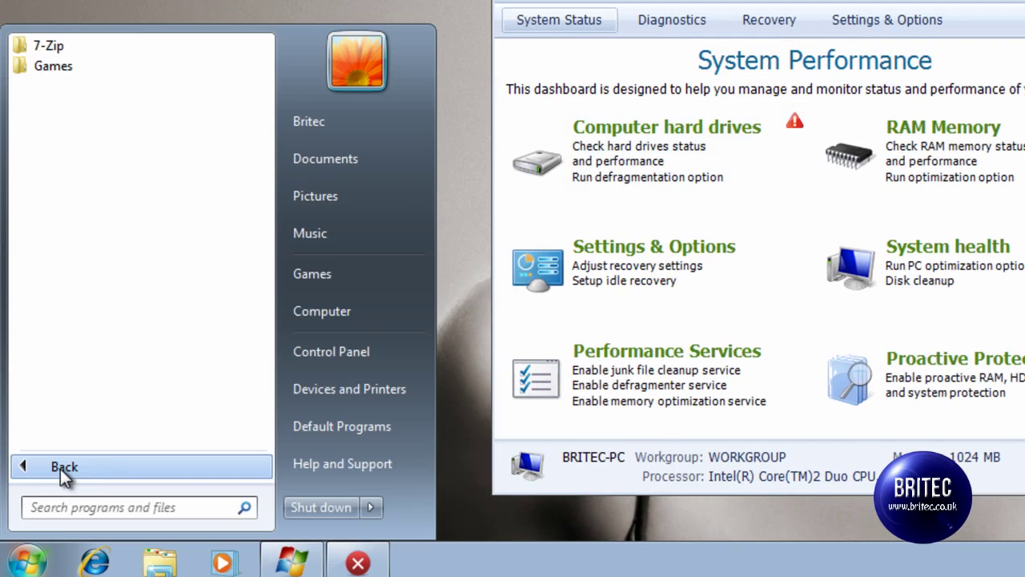
pyautogui.click(60, 468)
# - Inspect the Users folder on Local Disk (C:), moving the Windows 7 Recovery window out of the way
pyautogui.click(332, 311)
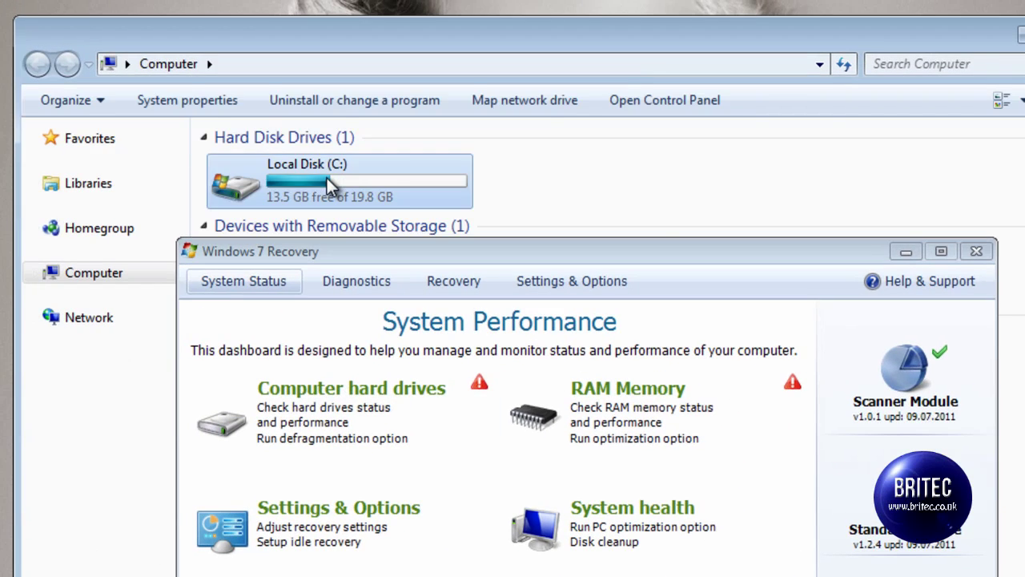
pyautogui.doubleClick(327, 178)
pyautogui.moveTo(351, 253); pyautogui.dragTo(359, 299)
pyautogui.doubleClick(256, 206)
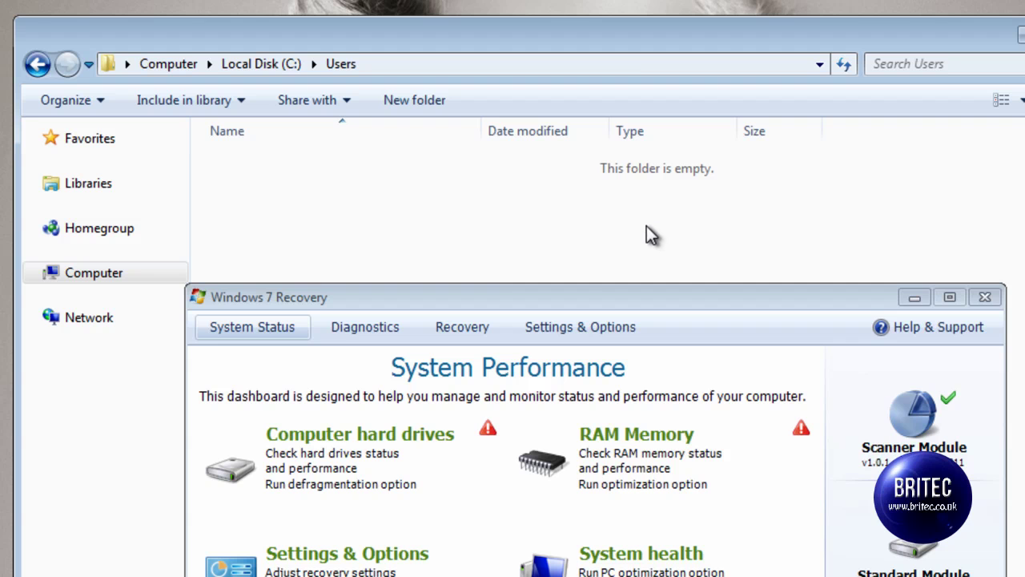
pyautogui.moveTo(599, 304); pyautogui.dragTo(606, 236)
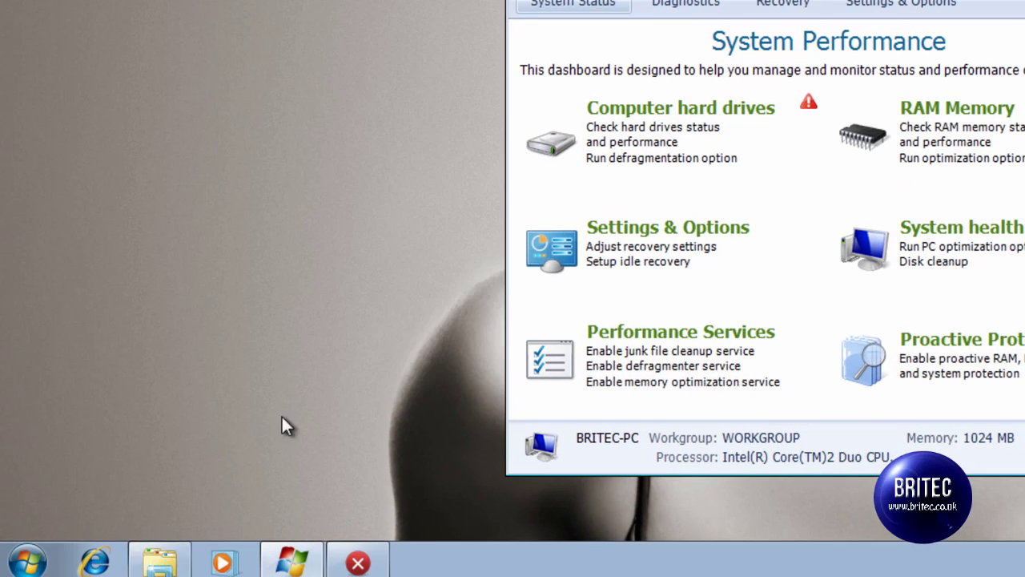
# - Restart the computer and boot Windows 7 into Safe Mode with Networking
pyautogui.click(26, 560)
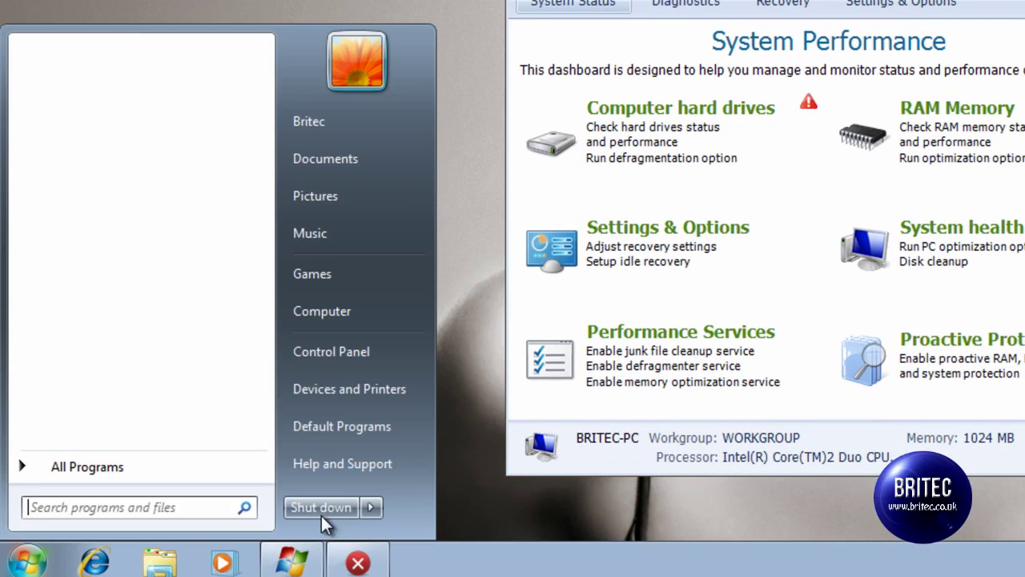
pyautogui.click(369, 507)
pyautogui.click(434, 479)
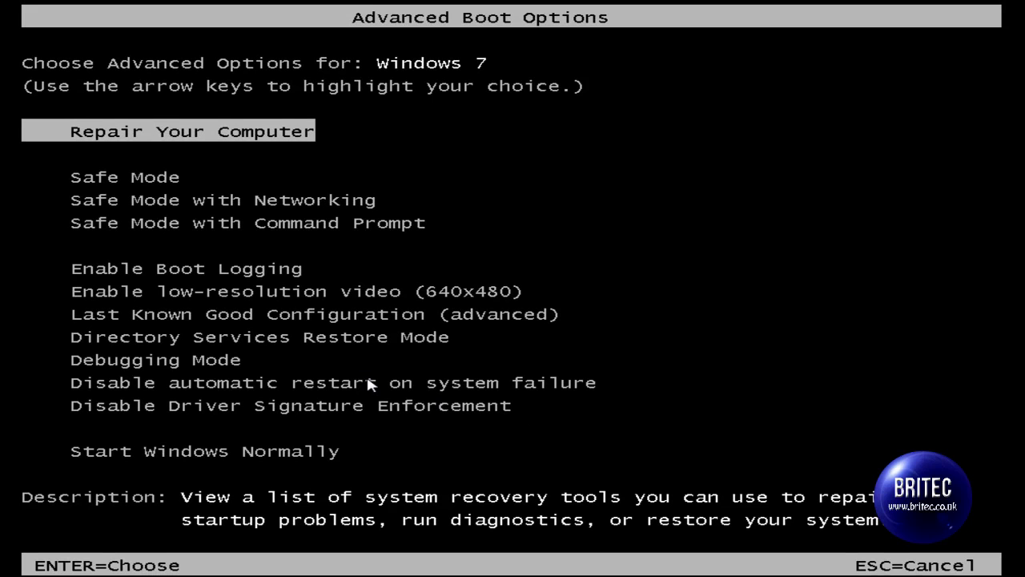
pyautogui.press('Down')
pyautogui.press('Down')
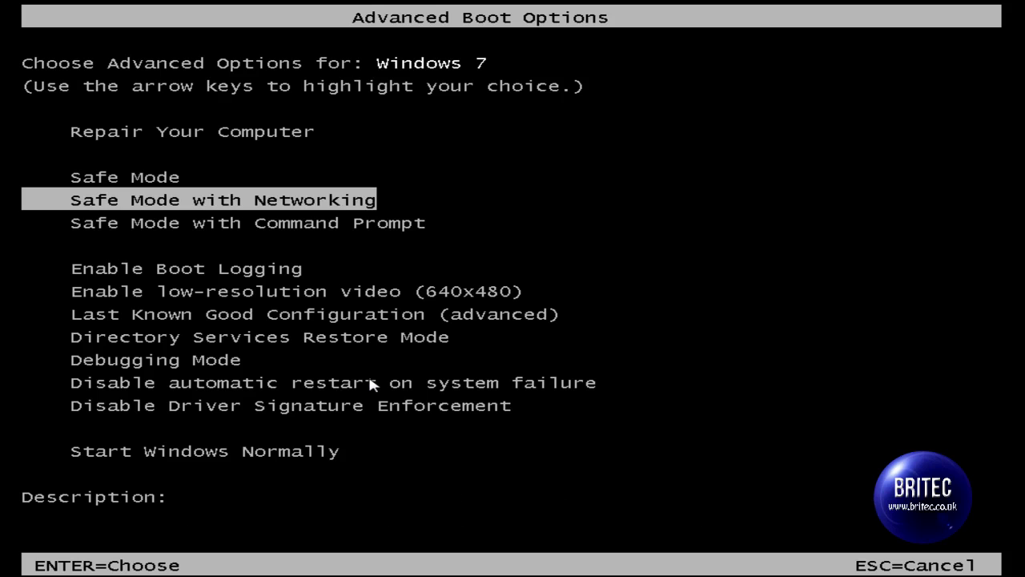
pyautogui.press('Return')
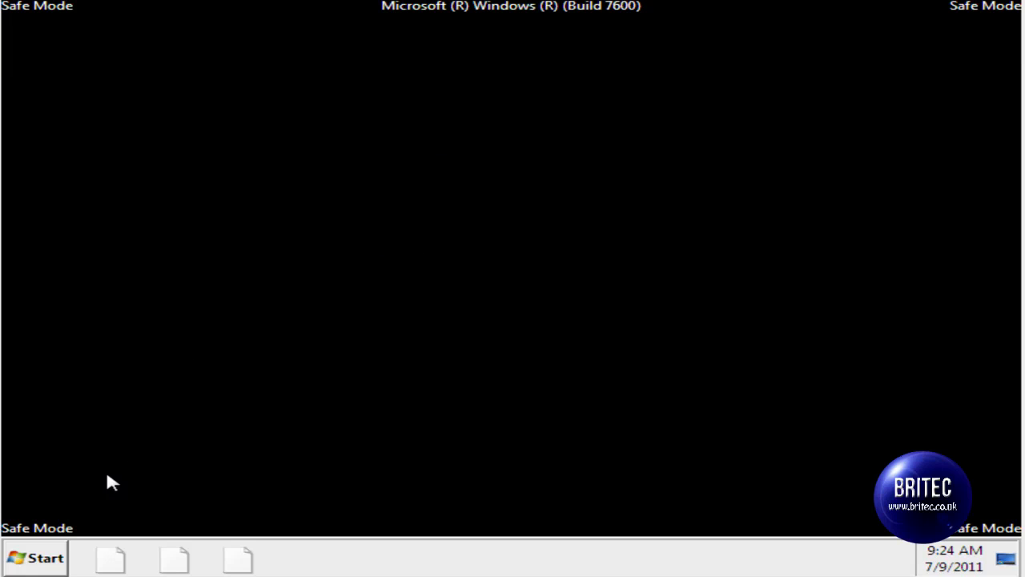
# - Close the Windows Help and Support window and check the All Programs list in Safe Mode
pyautogui.click(37, 559)
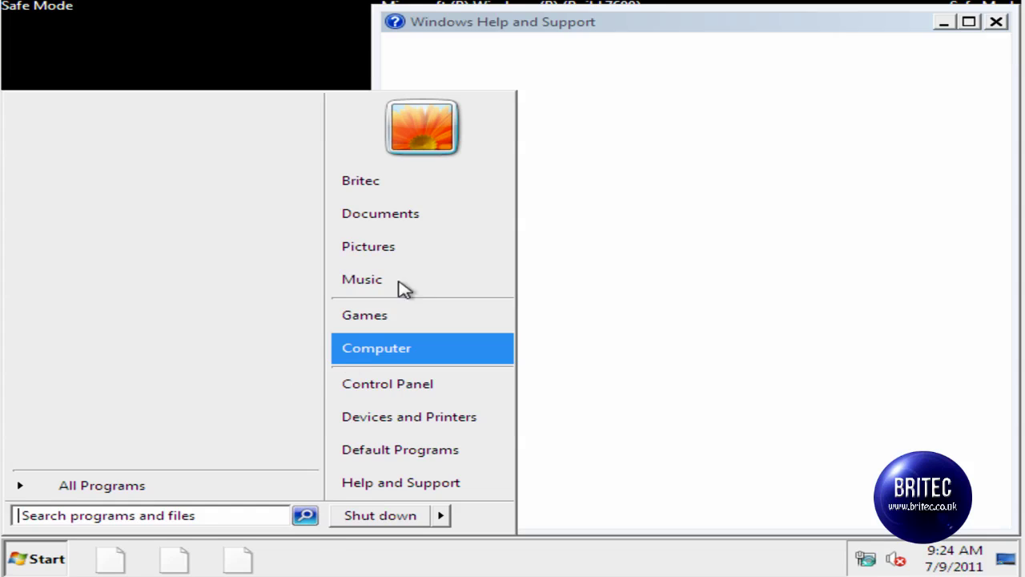
pyautogui.click(999, 23)
pyautogui.click(999, 23)
pyautogui.click(36, 559)
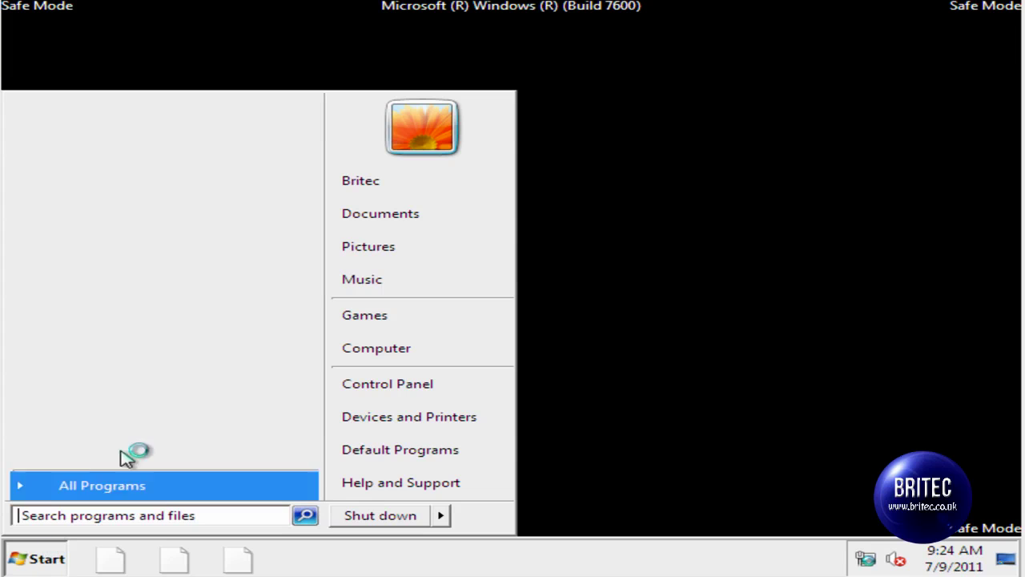
pyautogui.click(83, 486)
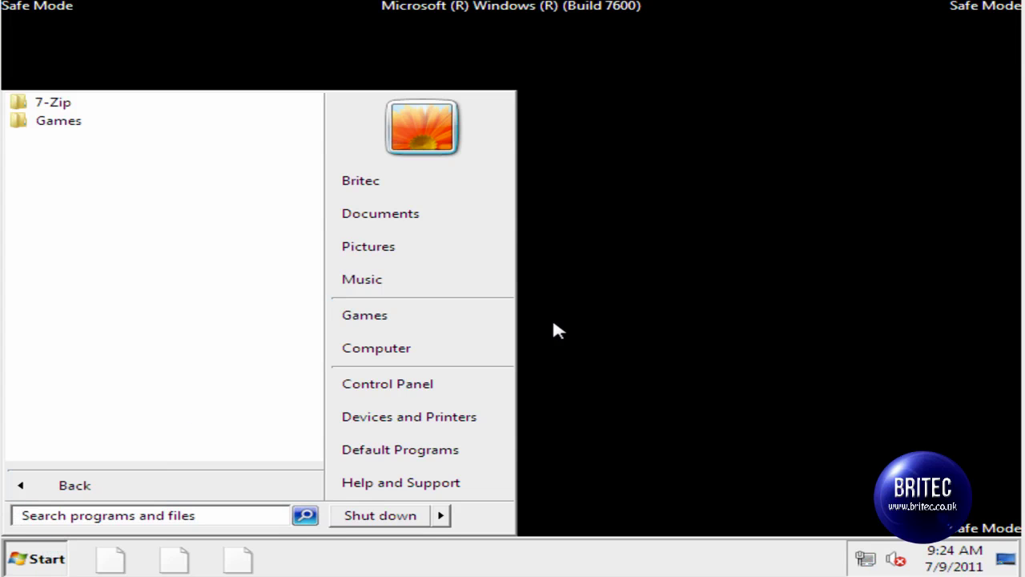
# - Inspect the Users folder on Local Disk (C:) in Safe Mode and close the window
pyautogui.click(369, 352)
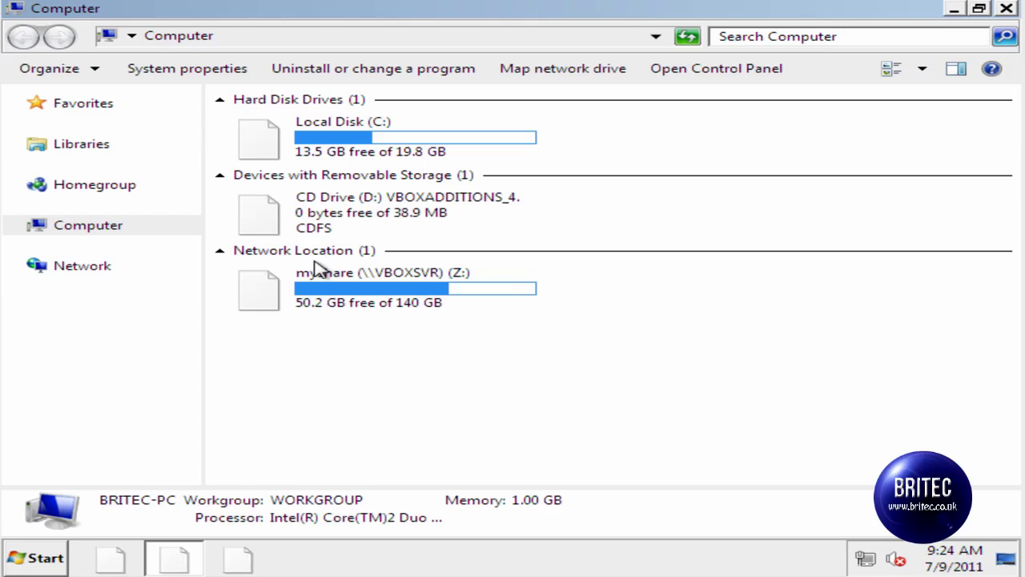
pyautogui.doubleClick(316, 144)
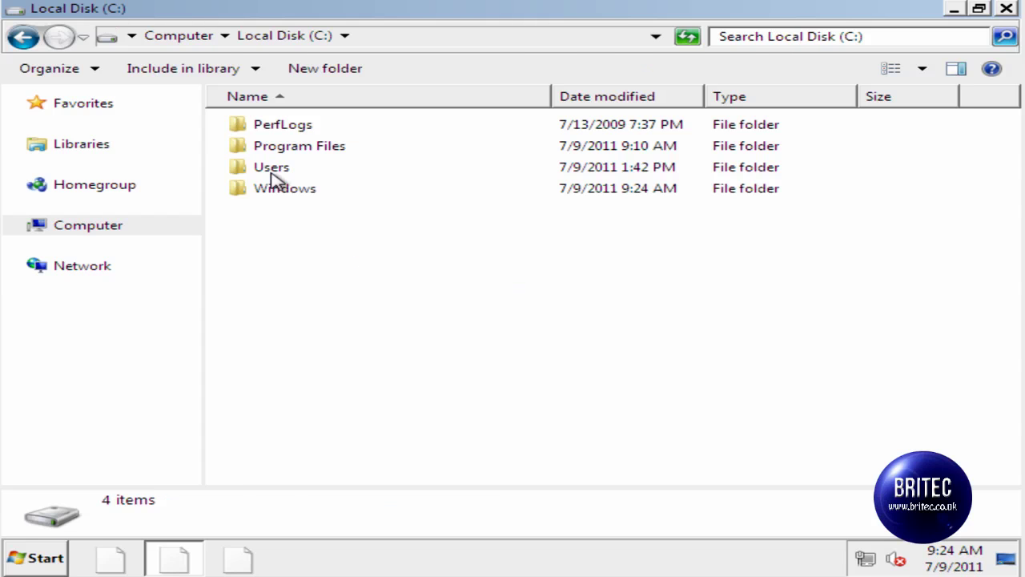
pyautogui.doubleClick(264, 170)
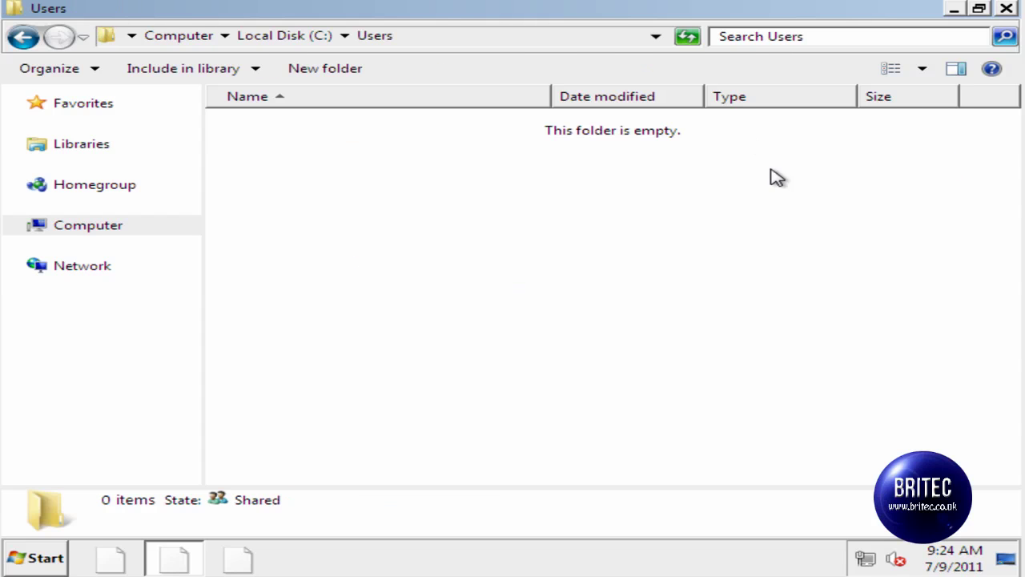
pyautogui.click(1007, 10)
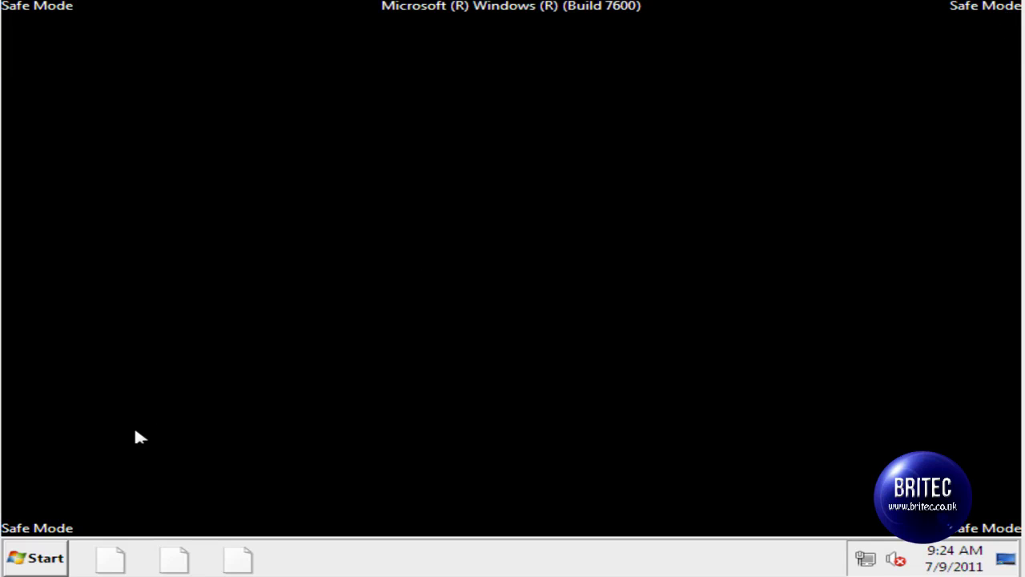
# - Find the Internet Explorer application in its Program Files folder on Local Disk (C:)
pyautogui.click(36, 558)
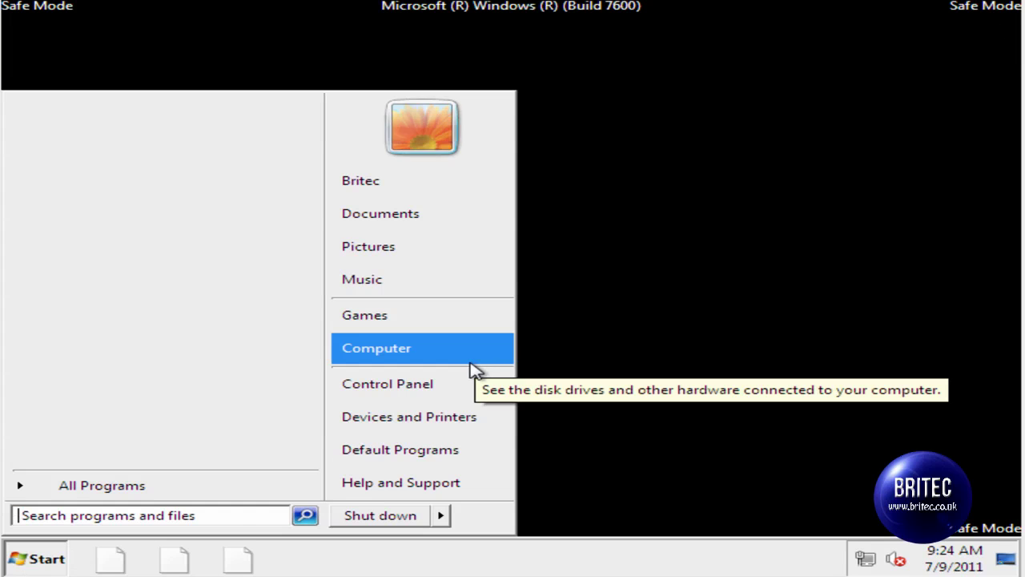
pyautogui.click(419, 359)
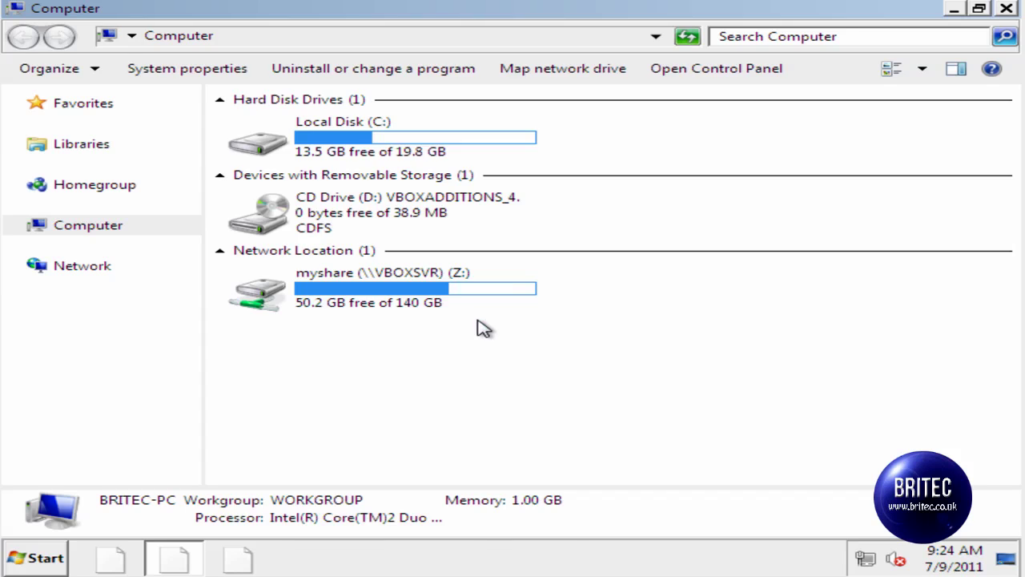
pyautogui.doubleClick(361, 132)
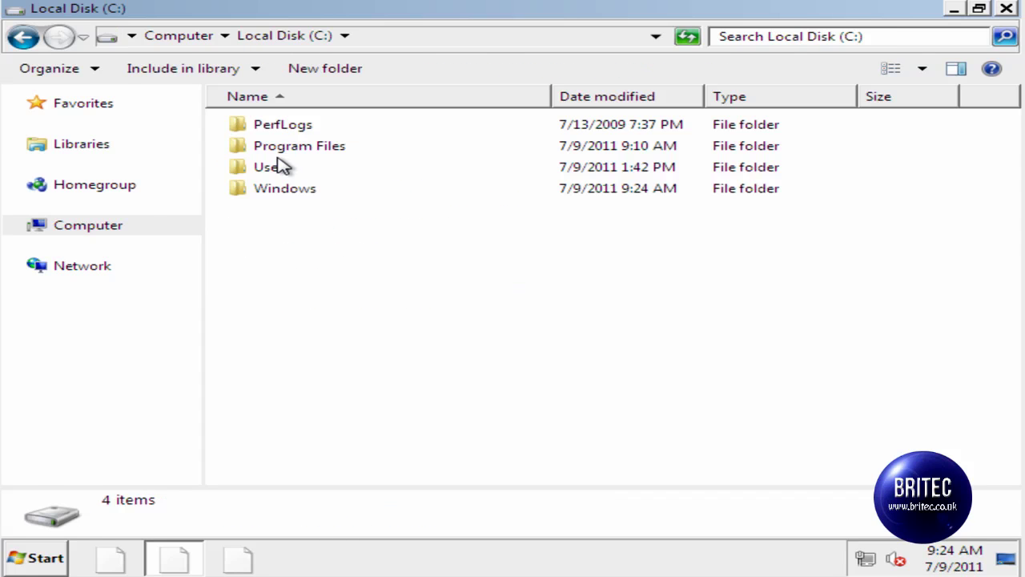
pyautogui.doubleClick(284, 149)
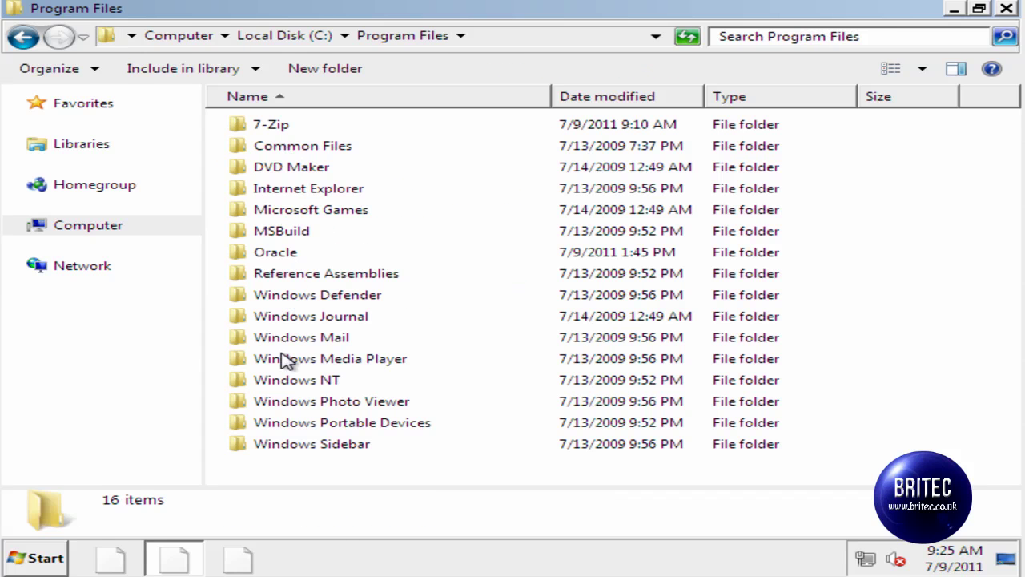
pyautogui.doubleClick(314, 190)
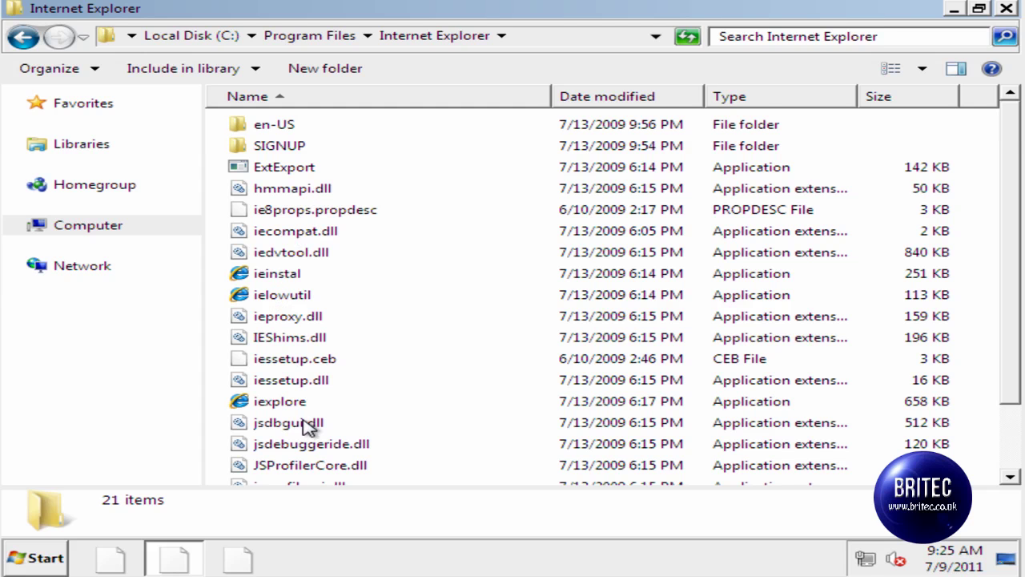
pyautogui.scroll(-2, 337, 392)
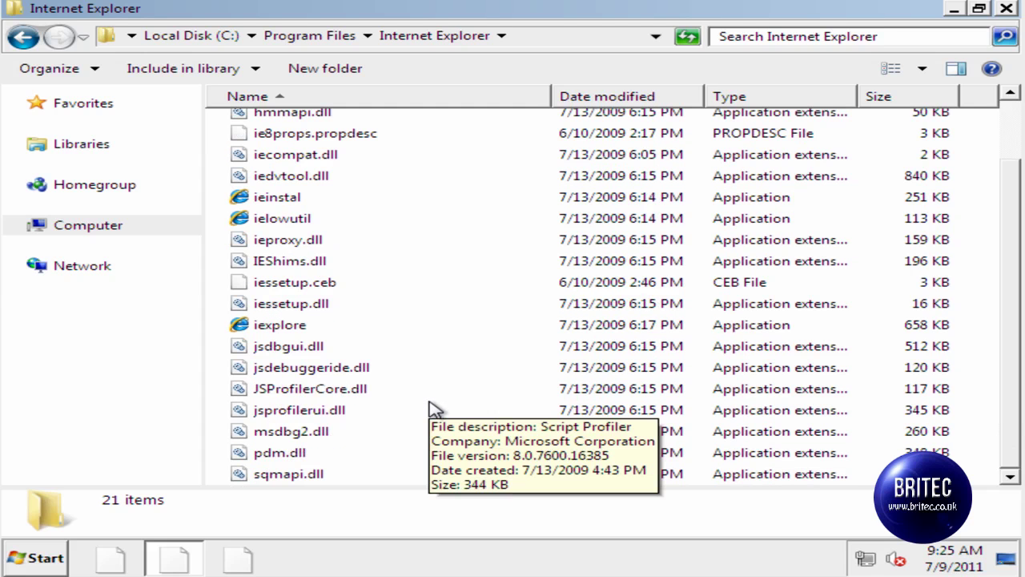
pyautogui.moveTo(1013, 441); pyautogui.dragTo(1013, 364)
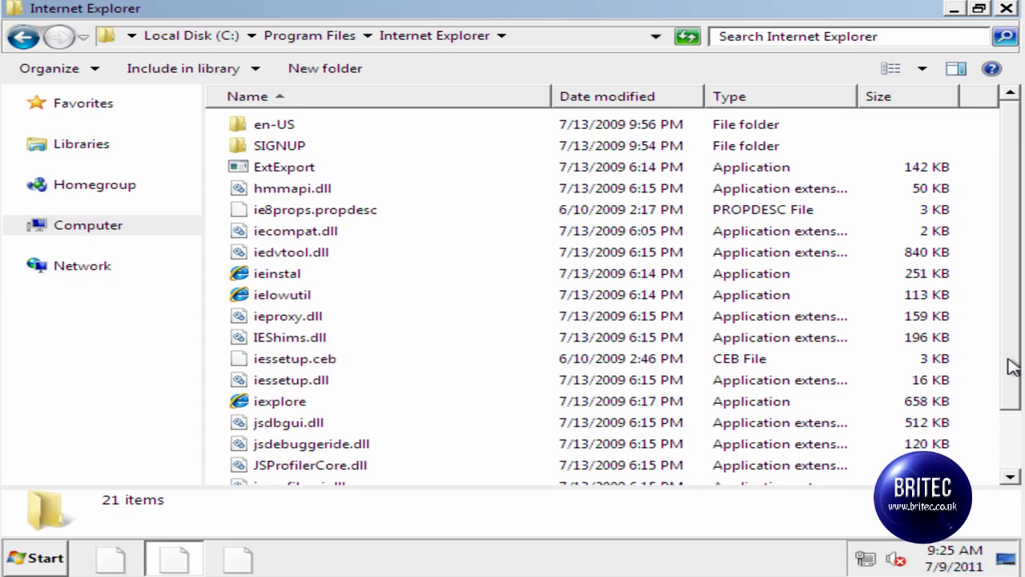
# - Try to launch iexplore, dismissing the Microsoft Security Essentials alert and closing the Internet Explorer folder
pyautogui.doubleClick(295, 405)
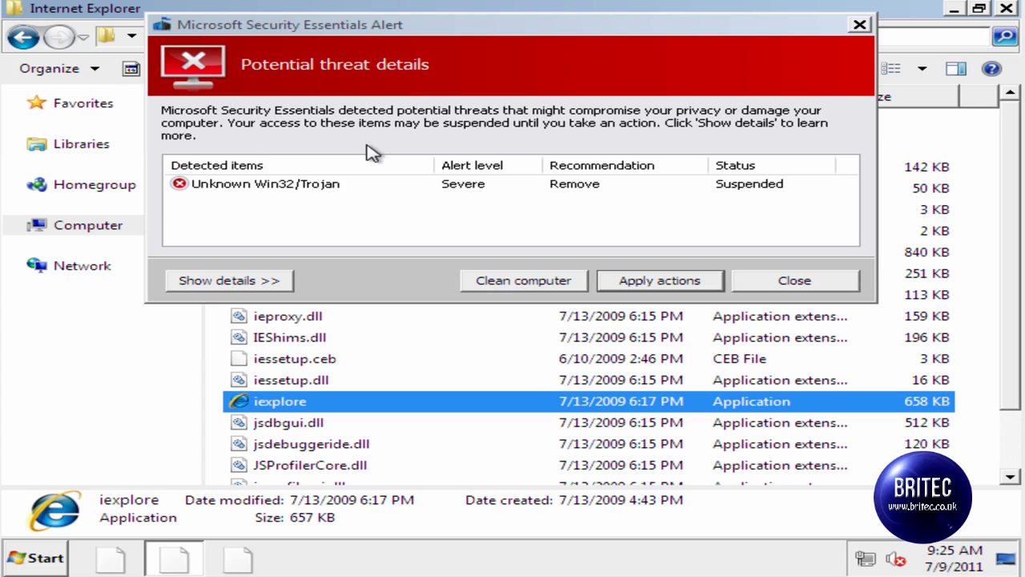
pyautogui.click(859, 26)
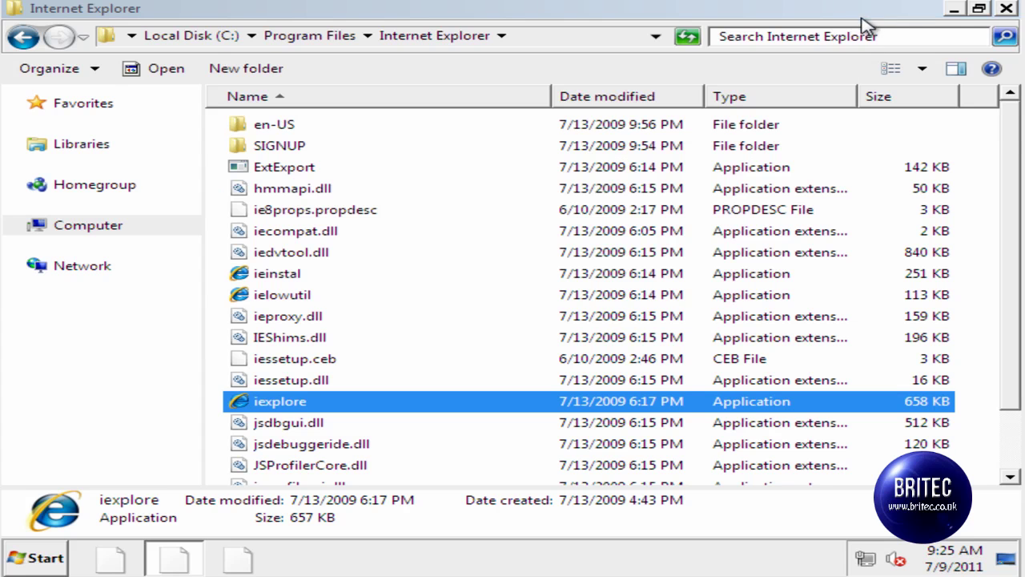
pyautogui.click(1007, 10)
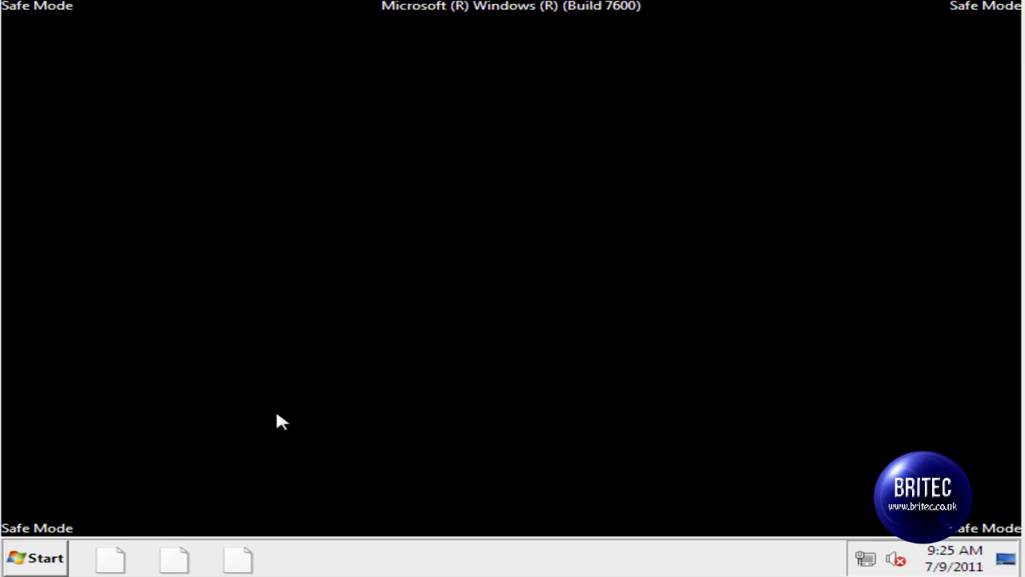
# - Find cmd, run it as administrator and reposition the command prompt window nearer the middle of the desktop
pyautogui.click(34, 565)
pyautogui.click(80, 515)
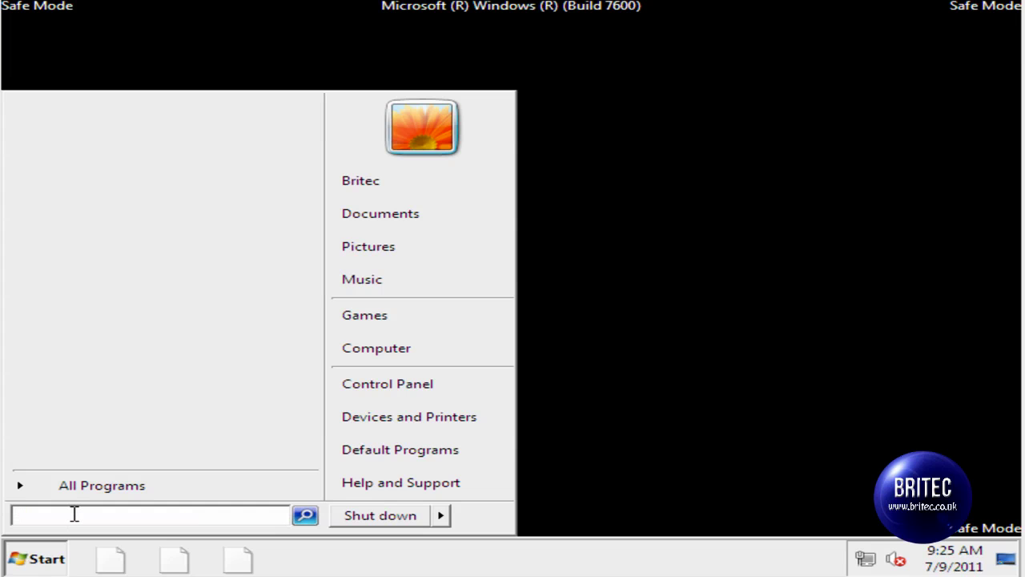
pyautogui.write('cmd')
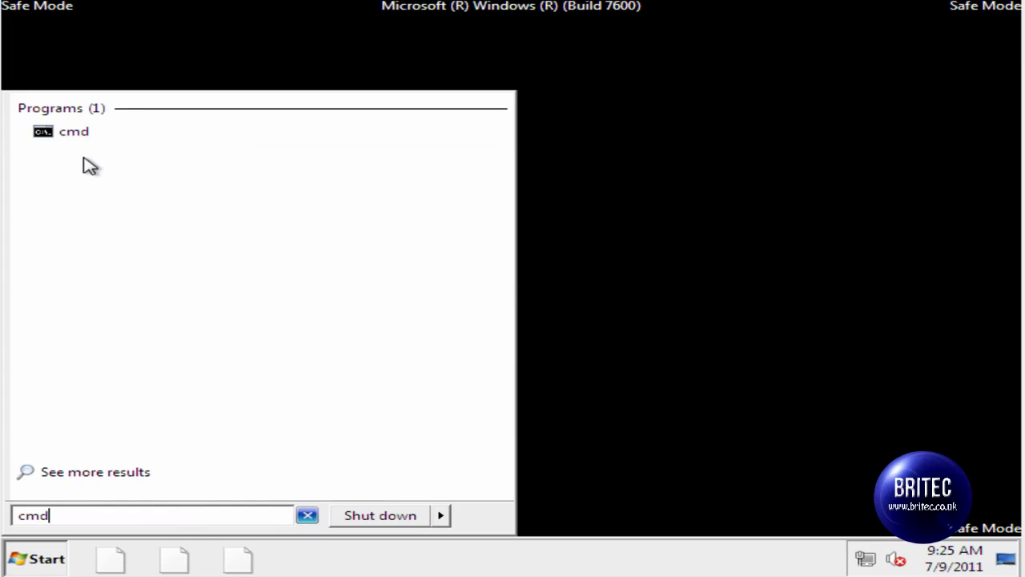
pyautogui.rightClick(87, 133)
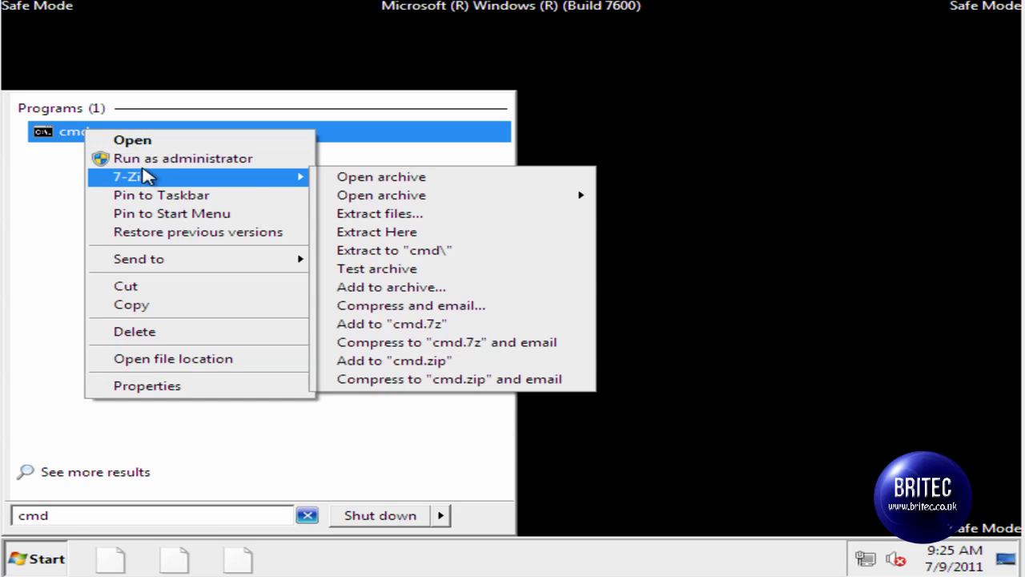
pyautogui.click(145, 164)
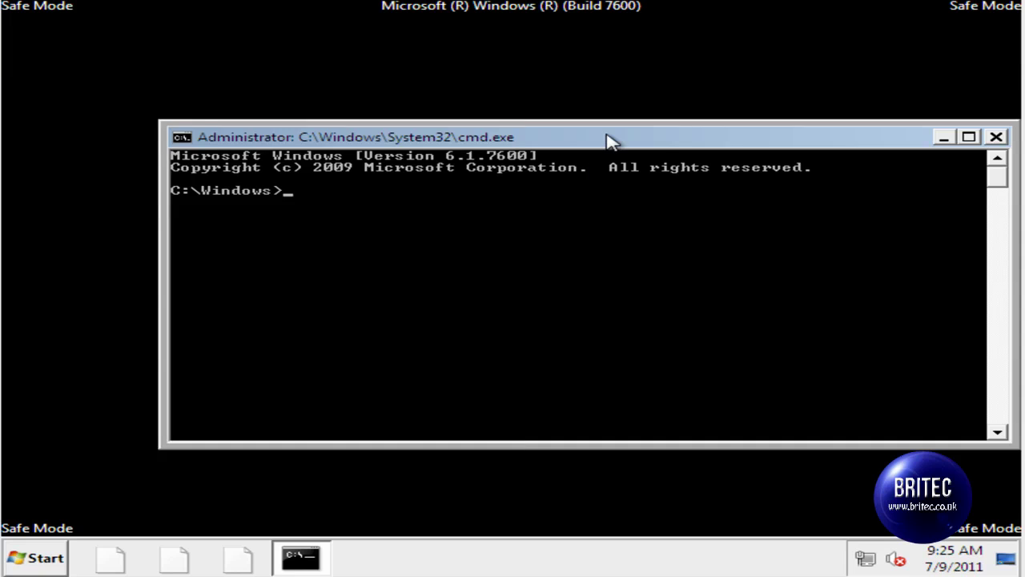
pyautogui.moveTo(606, 141); pyautogui.dragTo(517, 130)
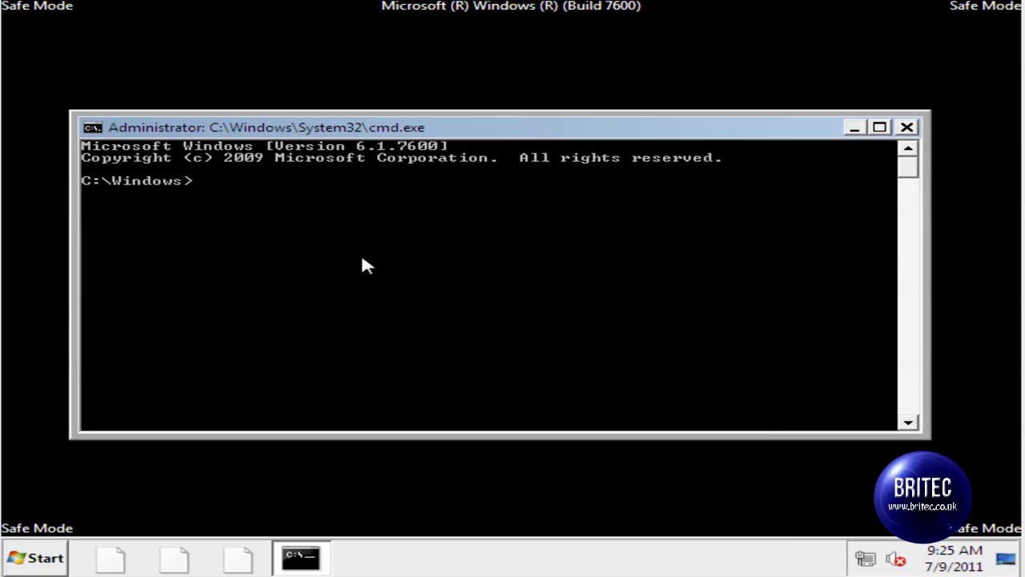
# - Run attrib -s -h -r c:\*.* /s /d in the command prompt and move its window clear of the desktop icons
pyautogui.write('attrib -s -h')
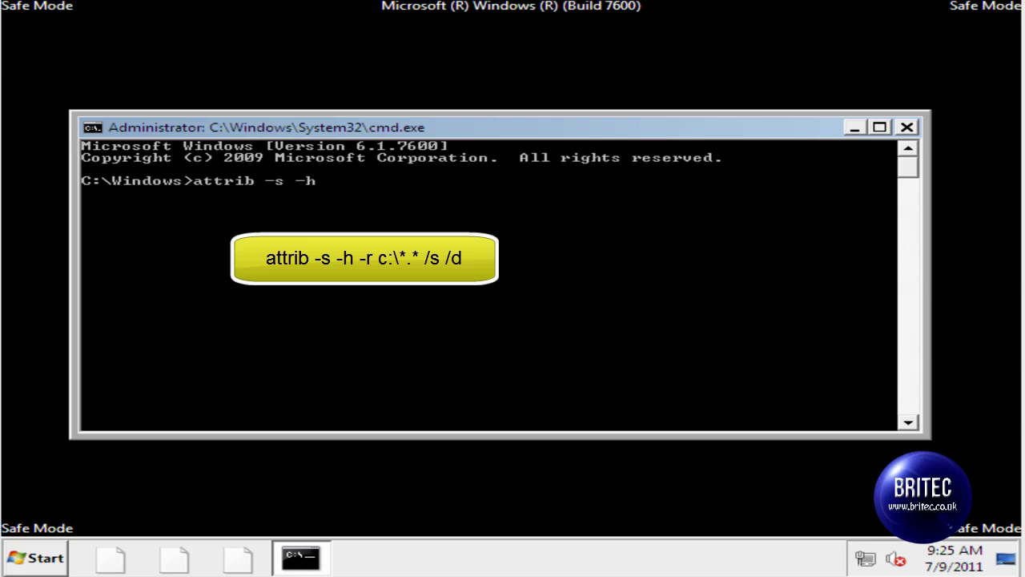
pyautogui.write(' -r')
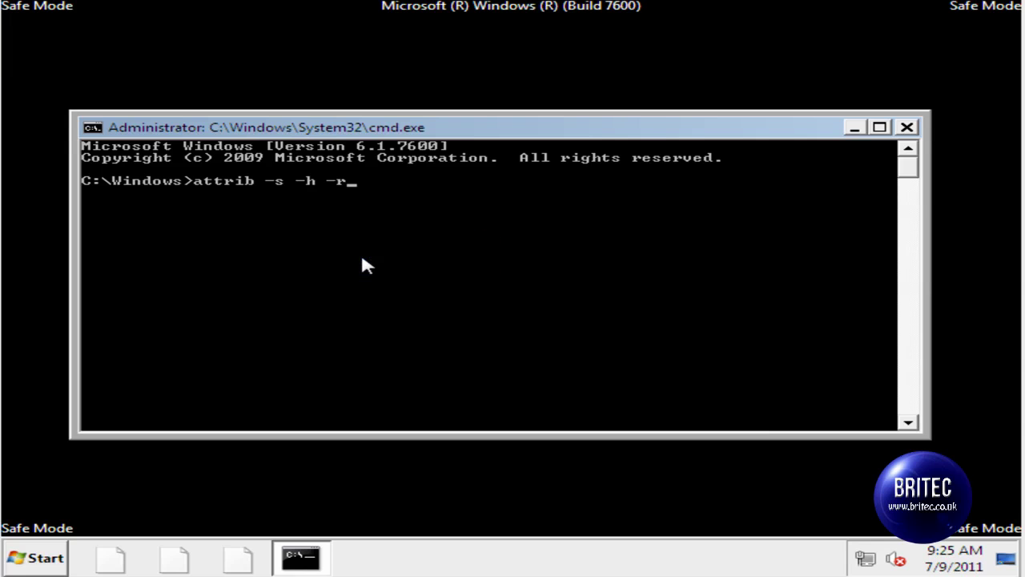
pyautogui.write(' c:\\*.* /s /d')
pyautogui.press('Return')
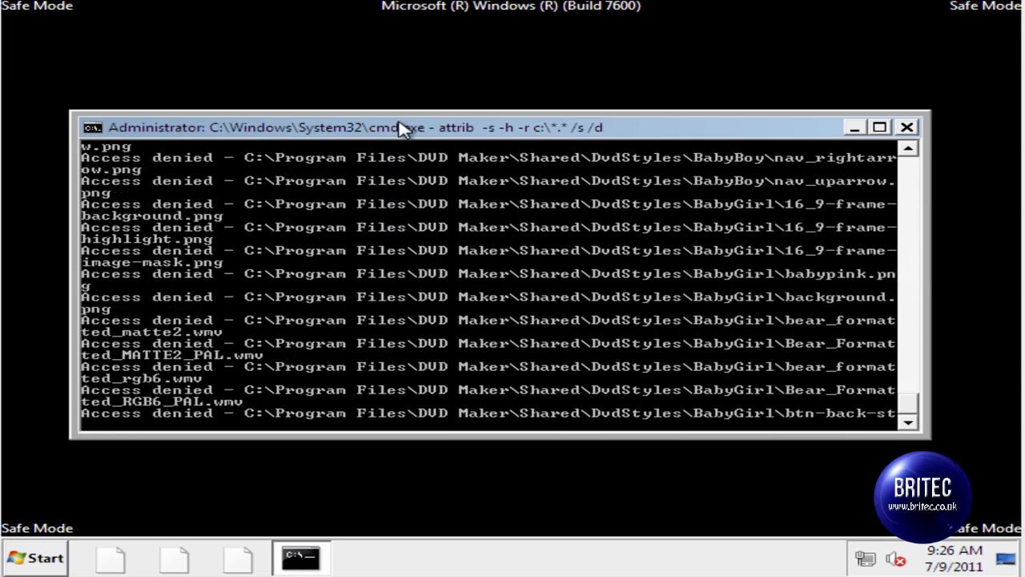
pyautogui.moveTo(401, 131); pyautogui.dragTo(463, 120)
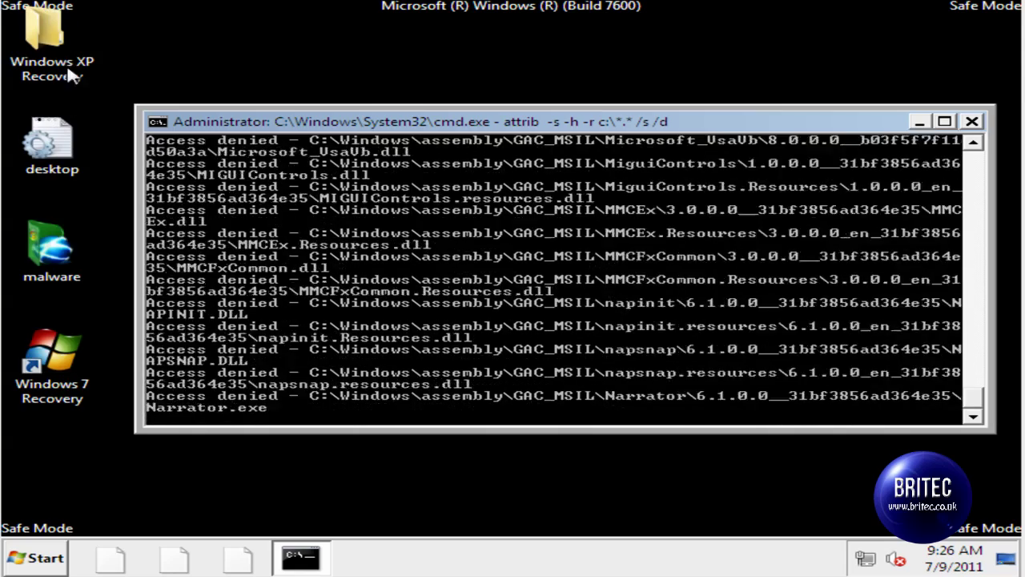
# - Check the target of the Windows 7 Recovery desktop shortcut, copy the executable's file name and close the properties
pyautogui.rightClick(70, 357)
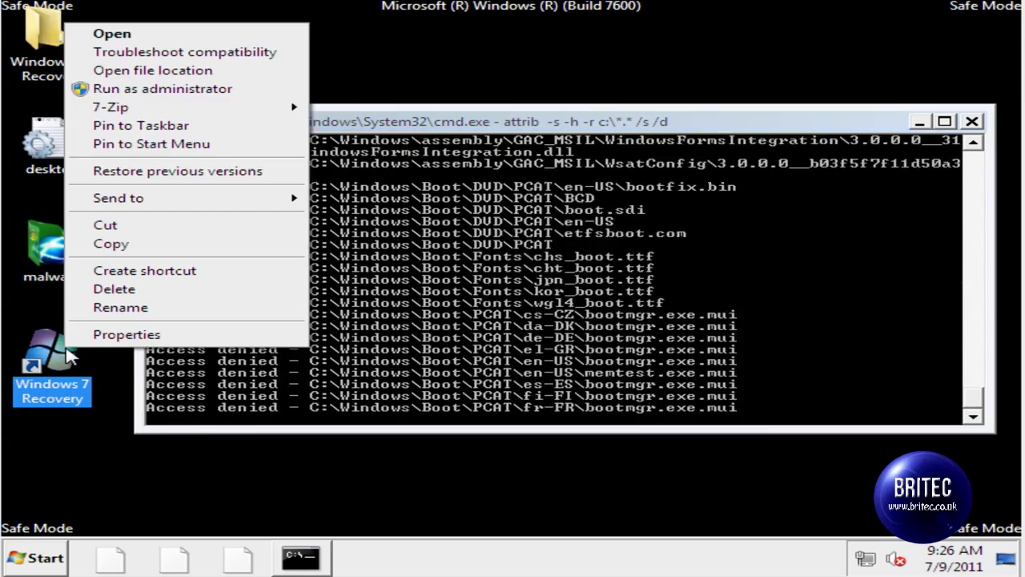
pyautogui.click(120, 333)
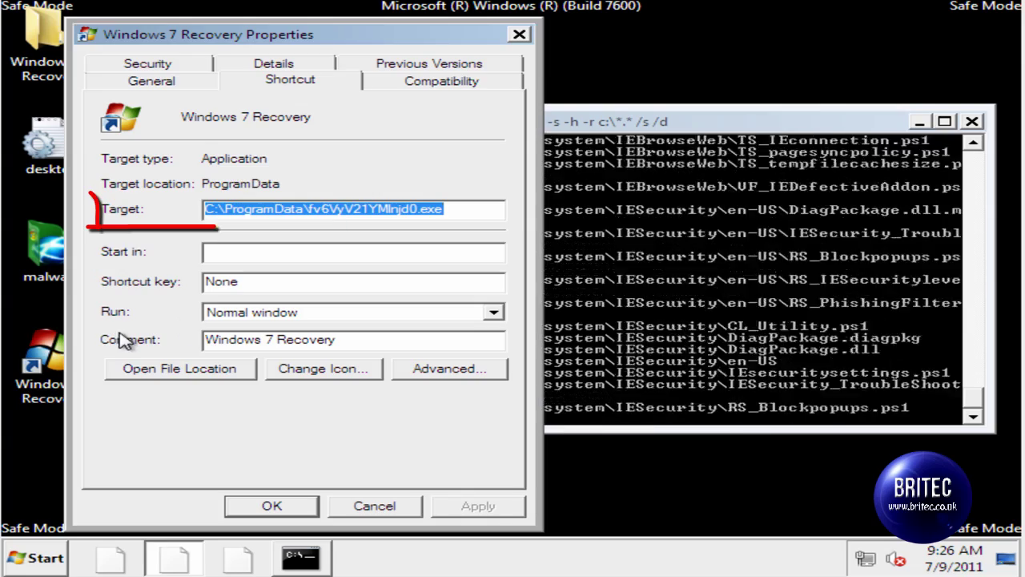
pyautogui.click(450, 209)
pyautogui.moveTo(445, 209); pyautogui.dragTo(366, 211)
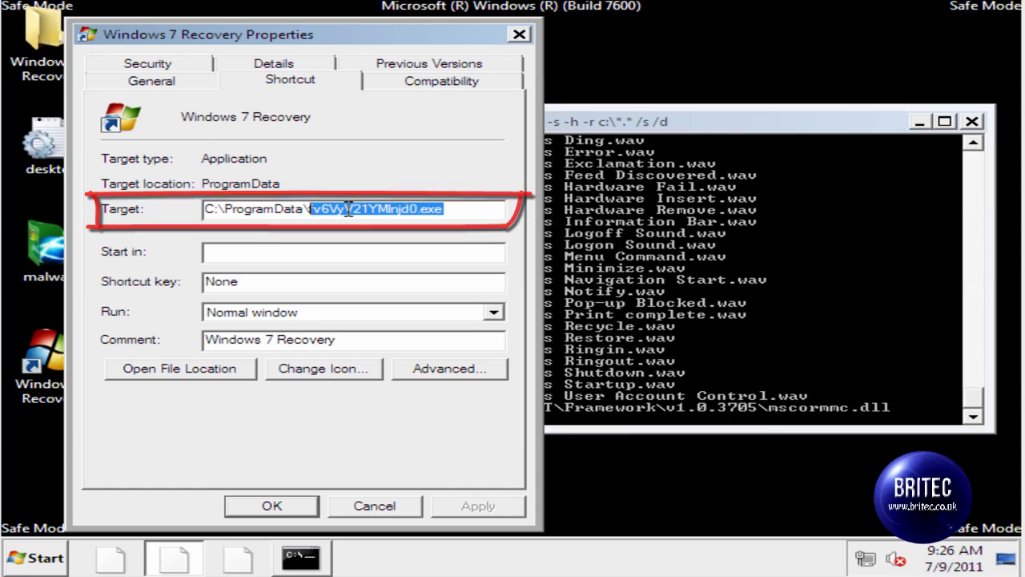
pyautogui.rightClick(349, 210)
pyautogui.click(362, 266)
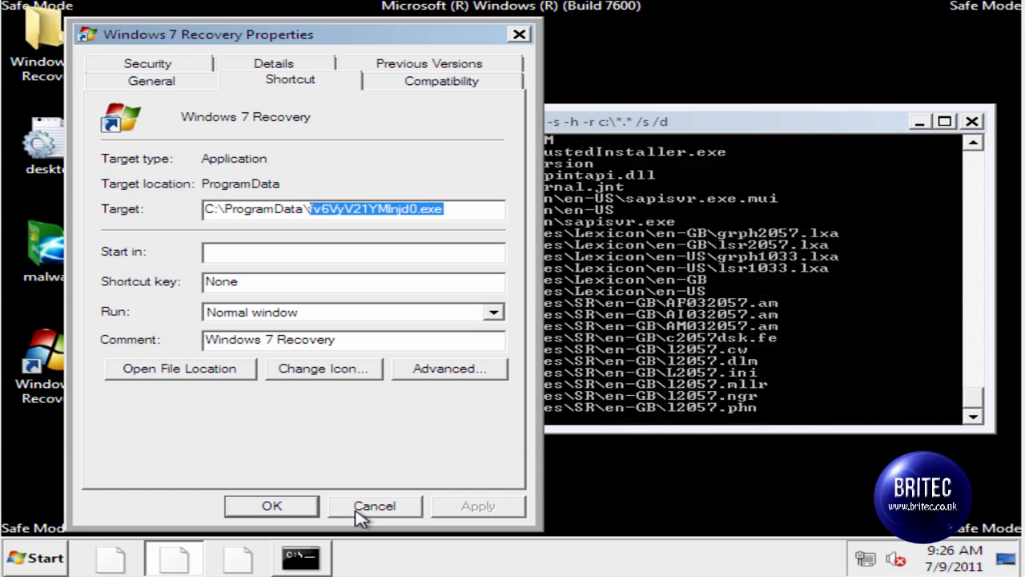
pyautogui.click(358, 513)
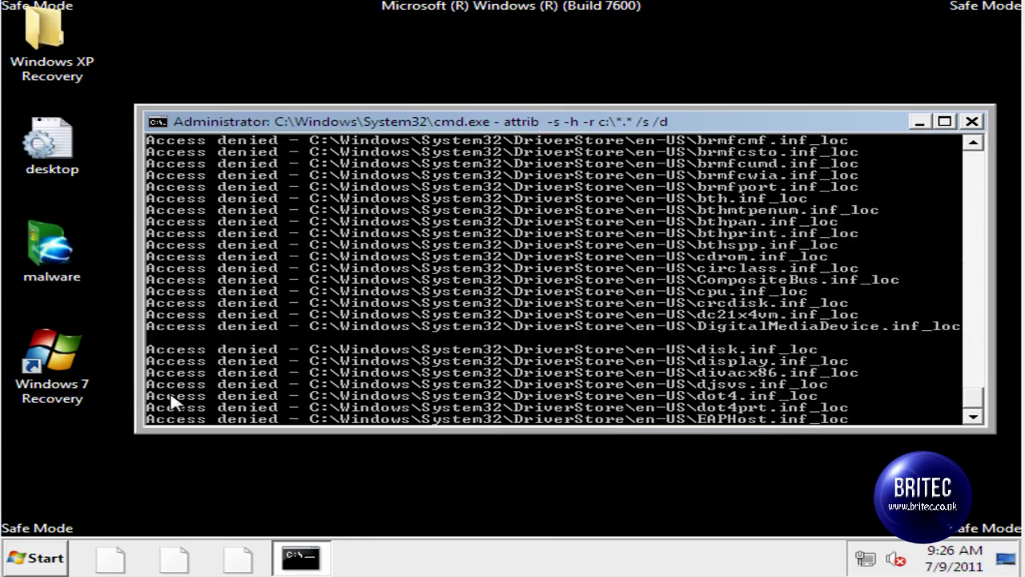
# - Open the ProgramData folder on Local Disk (C:) and inspect the fv6VyV21YMInjd0 application's details
pyautogui.click(52, 559)
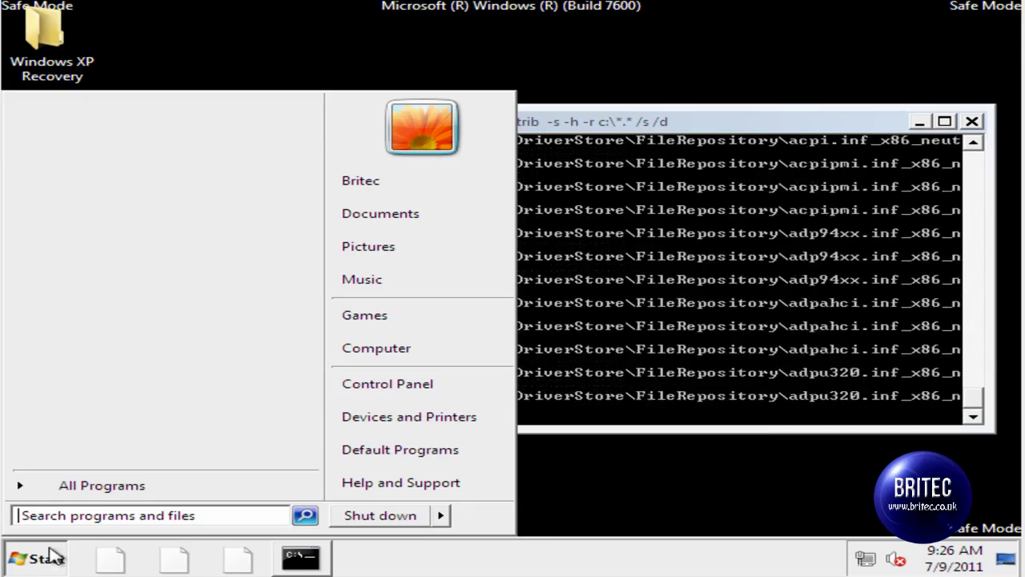
pyautogui.click(394, 355)
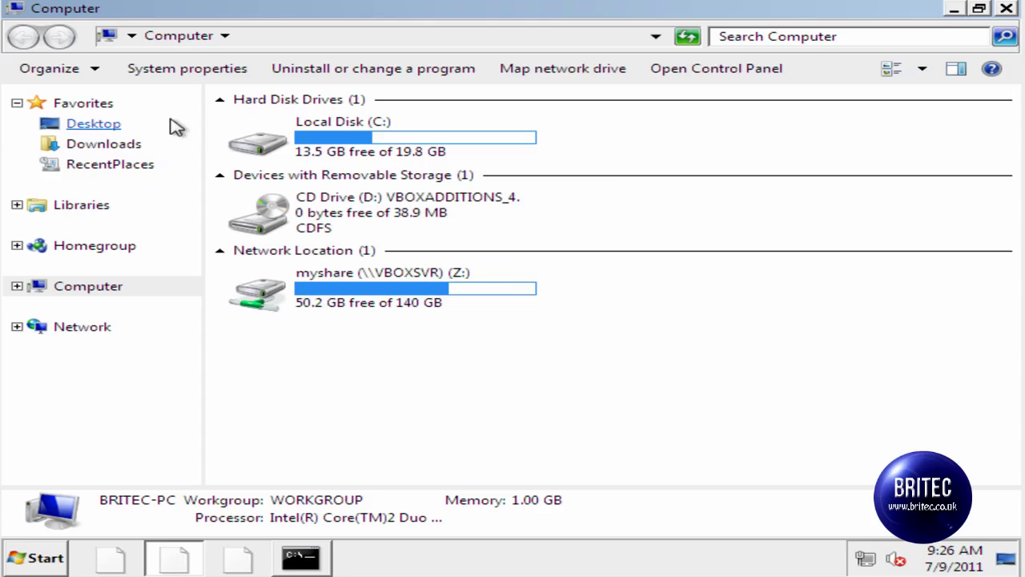
pyautogui.doubleClick(345, 131)
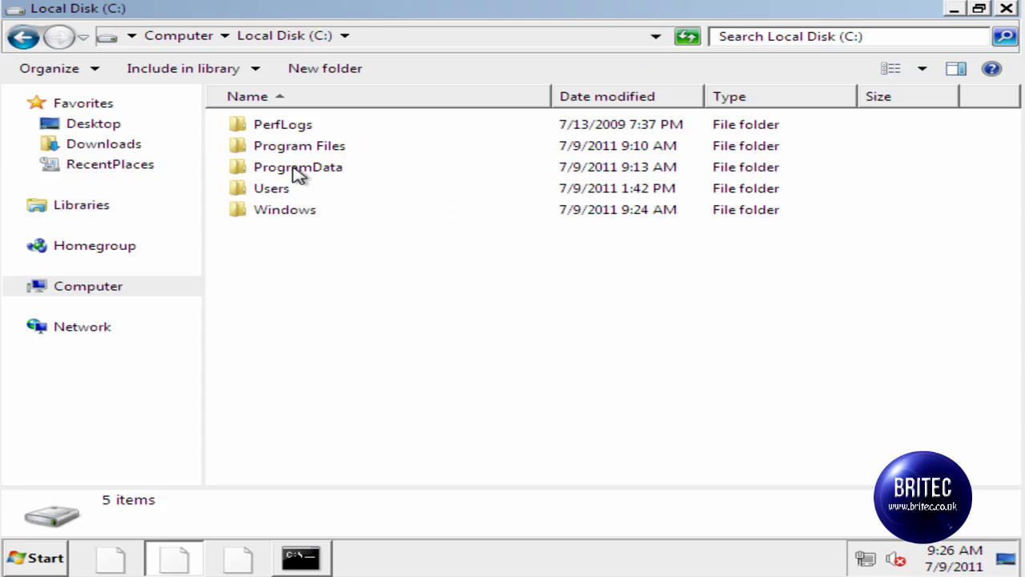
pyautogui.doubleClick(298, 168)
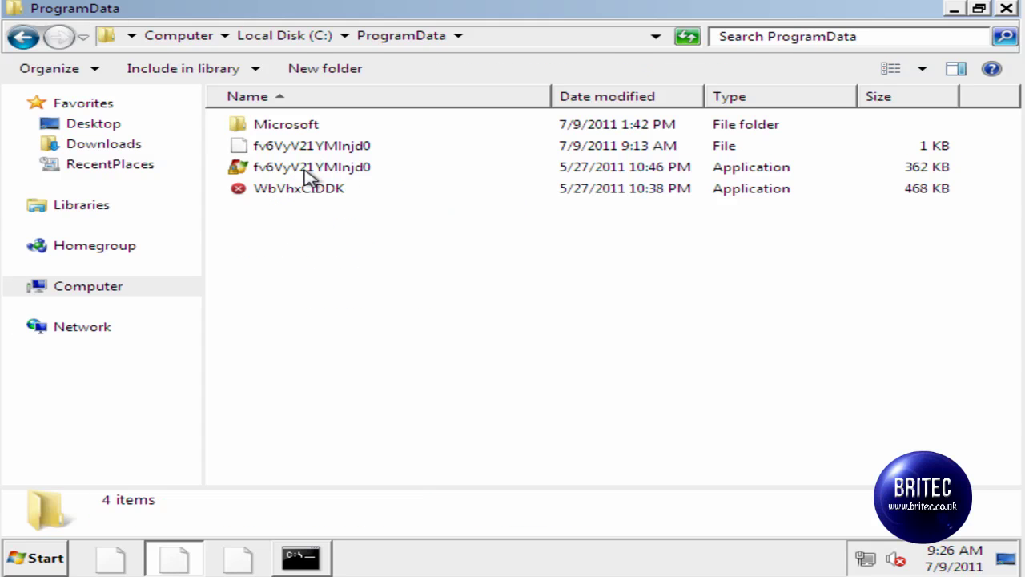
pyautogui.moveTo(308, 174)
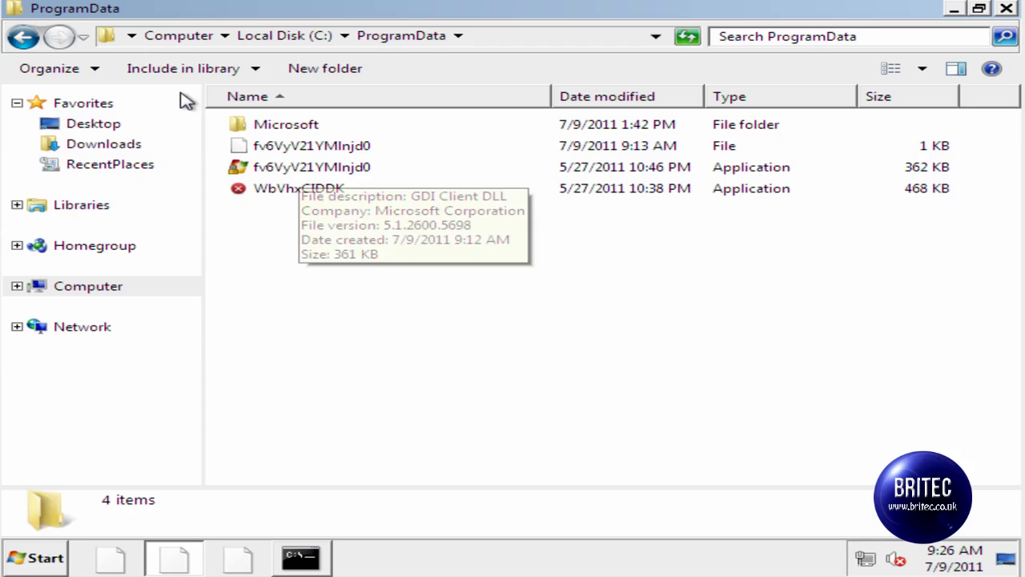
# - Set the folder options to show hidden files and stop hiding empty drives, known file extensions and protected operating system files
pyautogui.click(94, 71)
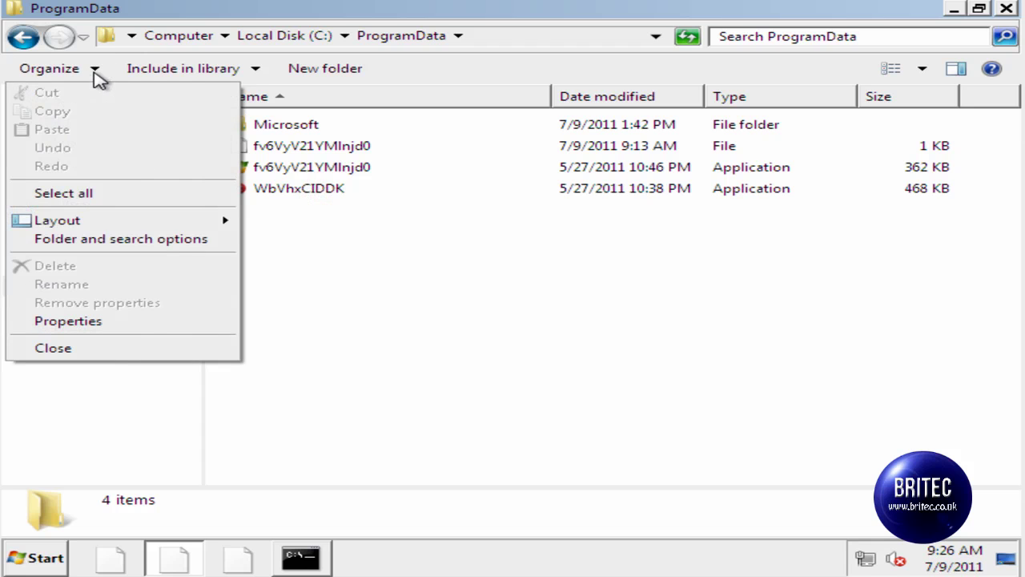
pyautogui.click(119, 240)
pyautogui.click(128, 116)
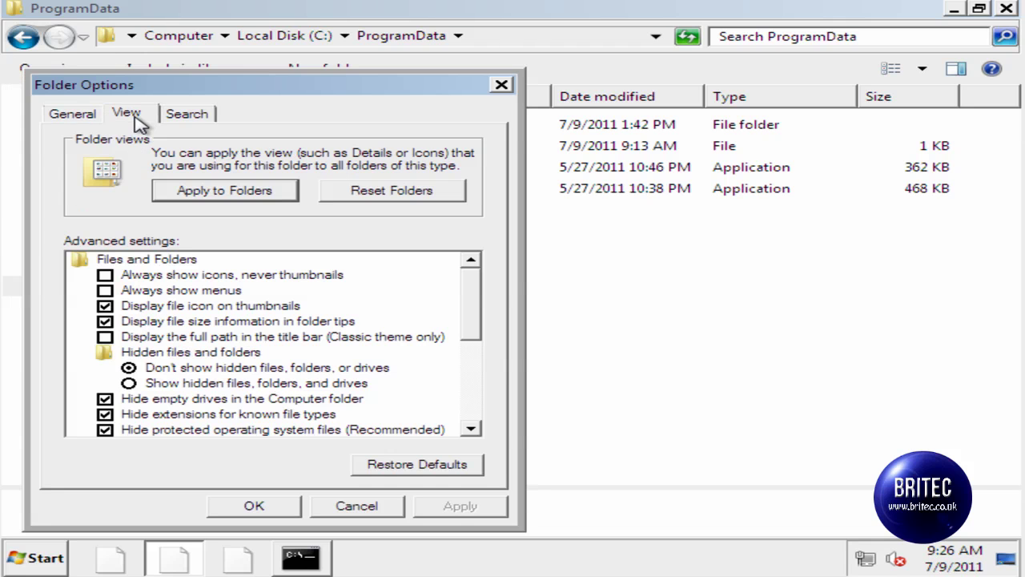
pyautogui.click(129, 383)
pyautogui.click(105, 398)
pyautogui.click(105, 414)
pyautogui.click(105, 430)
pyautogui.click(663, 308)
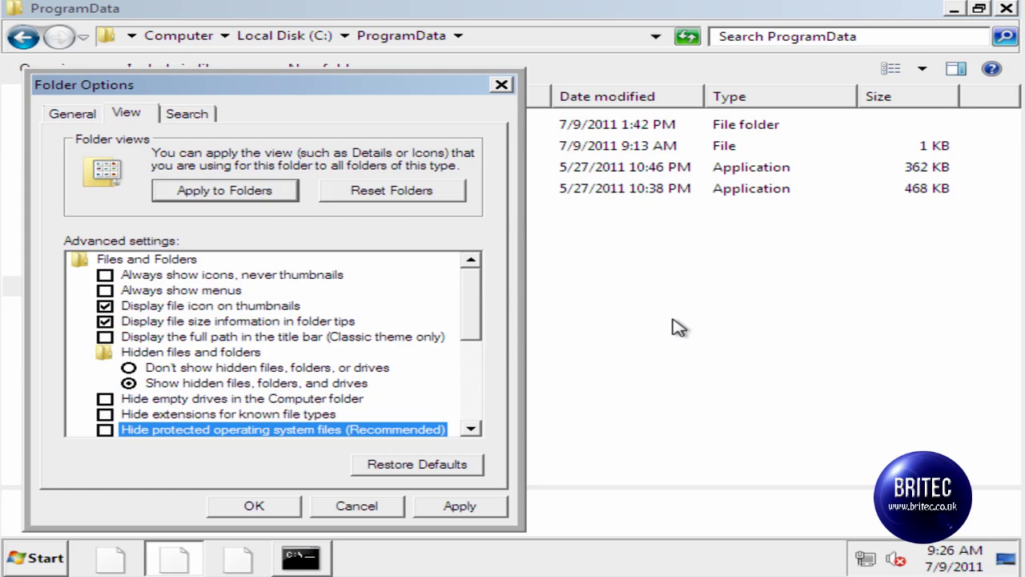
pyautogui.click(463, 509)
pyautogui.click(281, 507)
# - Rename fv6VyV21YMInjd0.exe in ProgramData as trhytyht, without the extension, and accept the extension change
pyautogui.rightClick(290, 301)
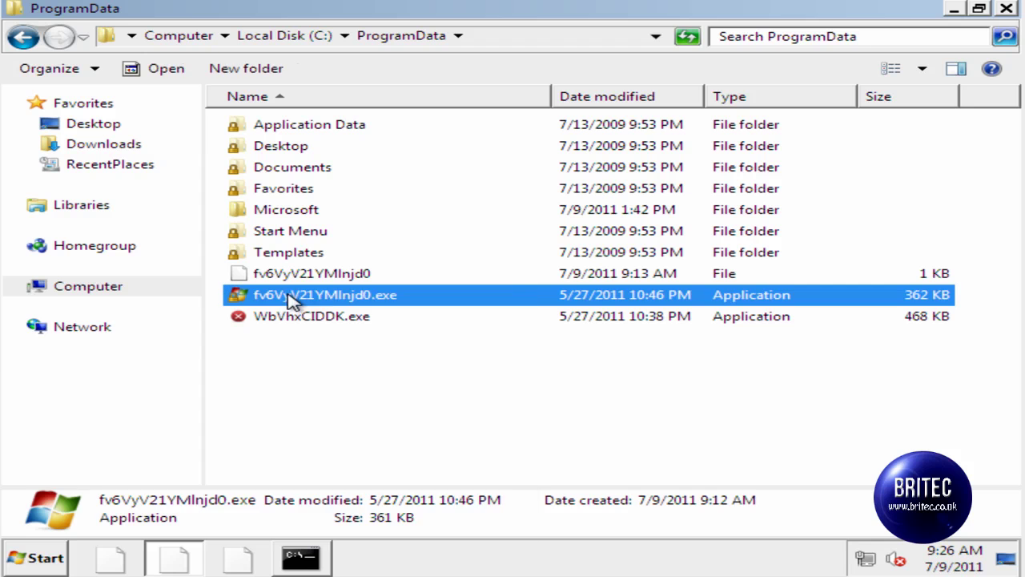
pyautogui.click(364, 498)
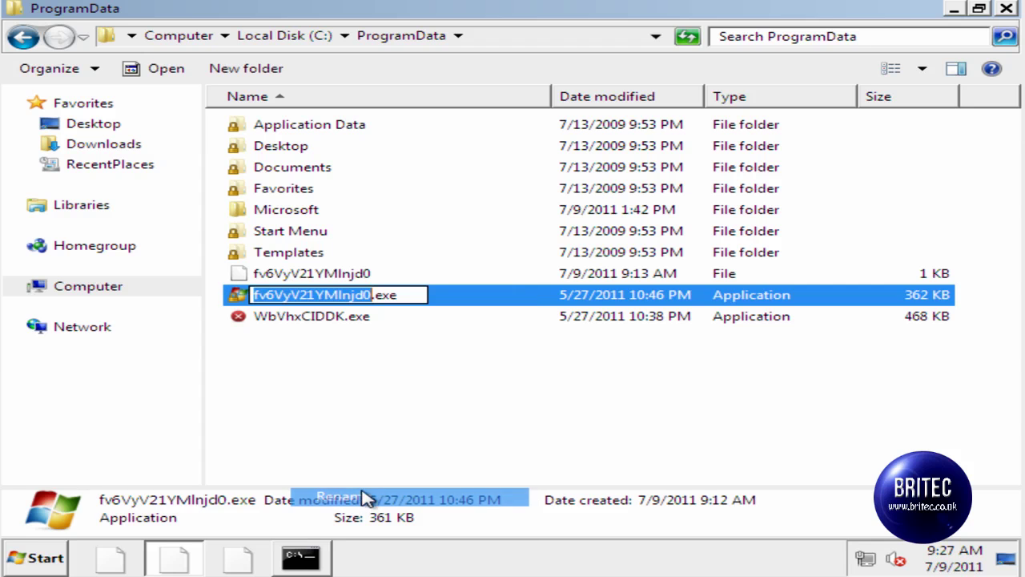
pyautogui.moveTo(400, 295); pyautogui.dragTo(228, 277)
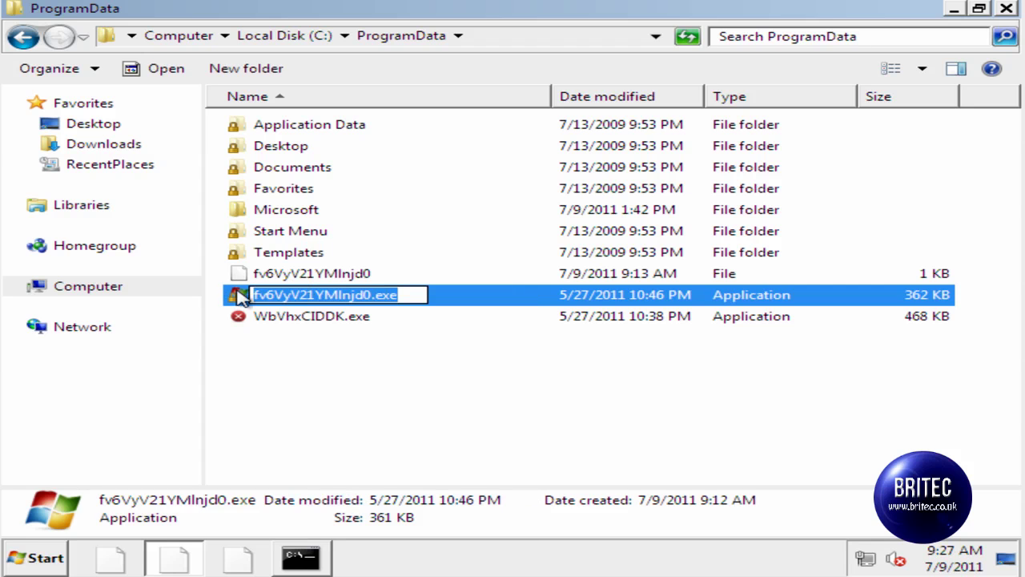
pyautogui.write('brhytyhr')
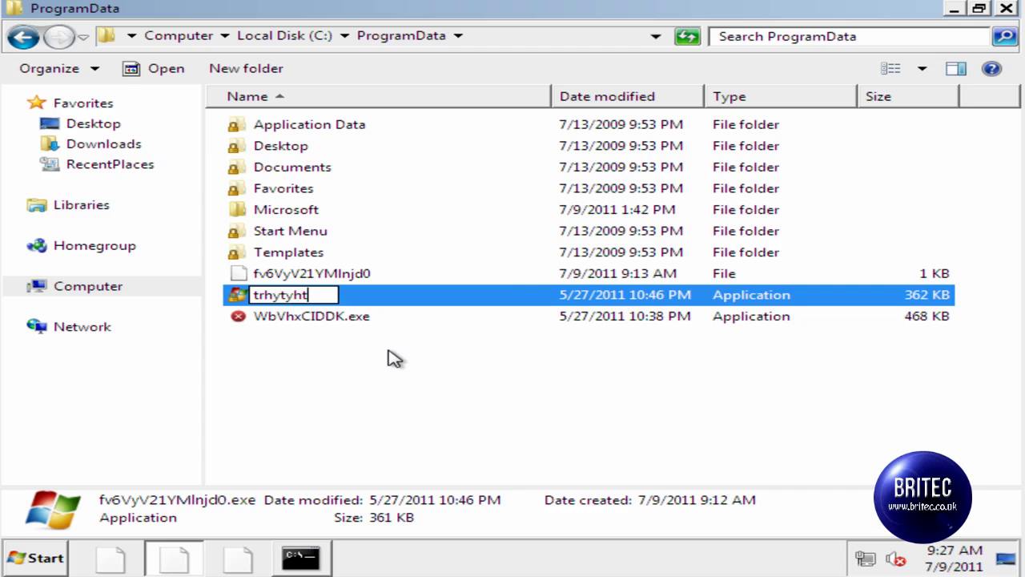
pyautogui.press('Return')
pyautogui.click(624, 291)
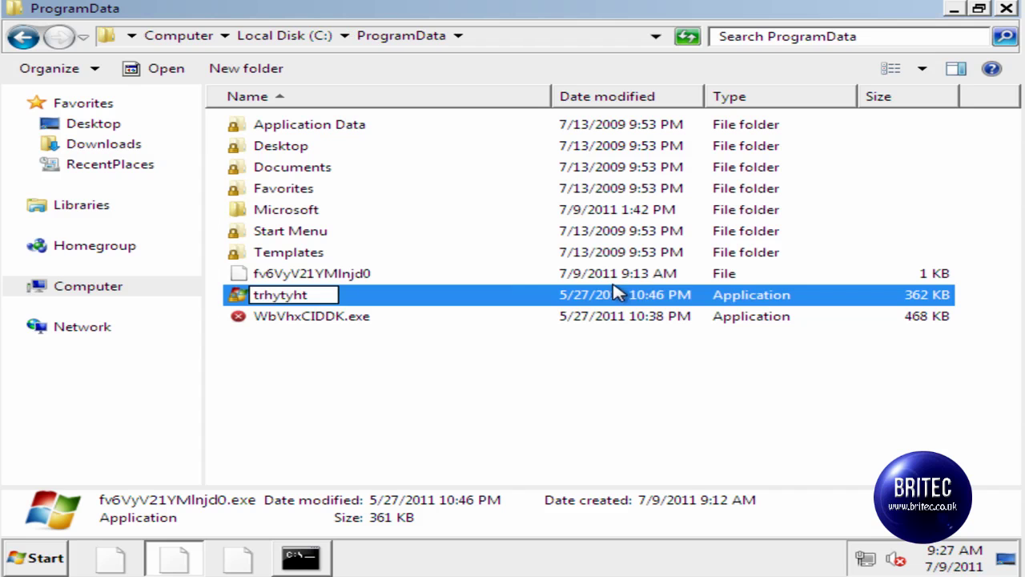
# - Rename WbVhxCIDDK.exe in ProgramData as hsggf, without the extension, and accept the extension change
pyautogui.rightClick(304, 321)
pyautogui.click(377, 290)
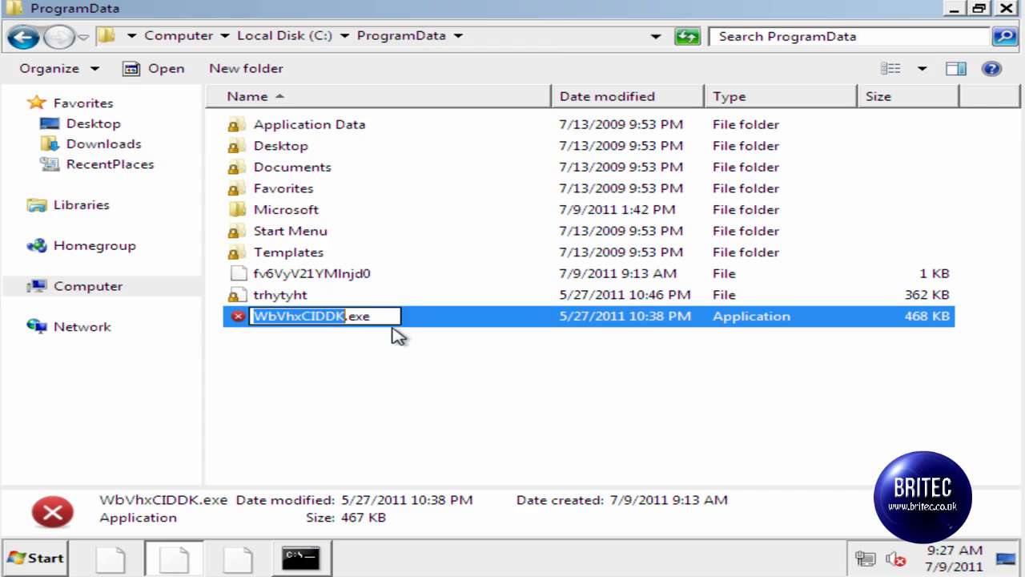
pyautogui.moveTo(393, 314); pyautogui.dragTo(249, 318)
pyautogui.write('hsggf')
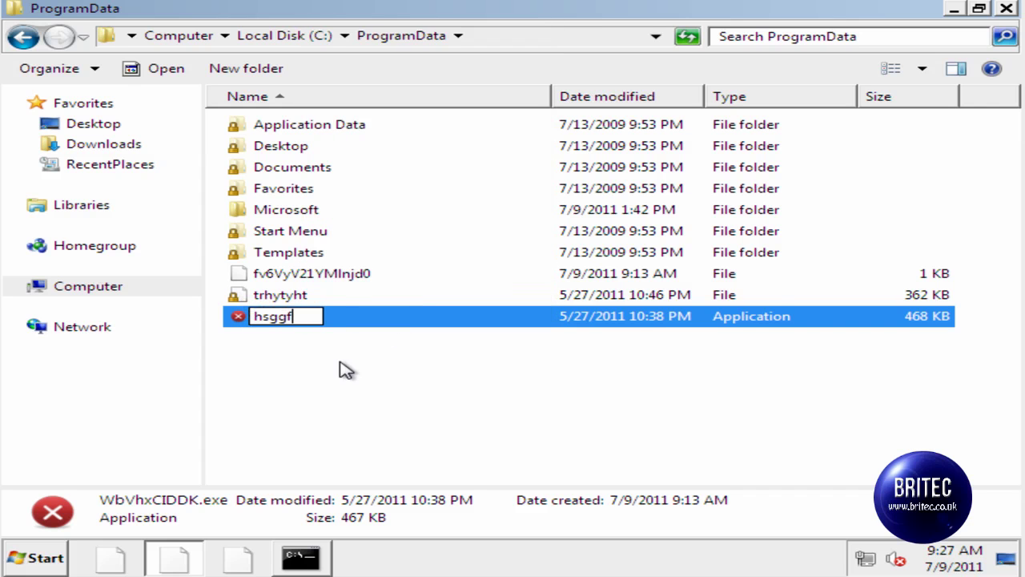
pyautogui.press('Return')
pyautogui.click(597, 296)
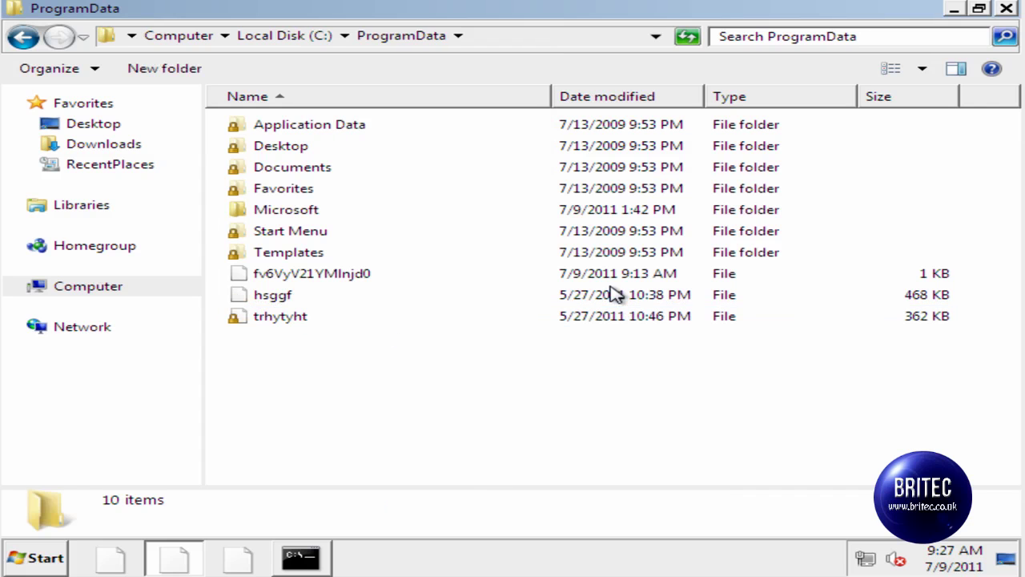
# - Go to the AppData\Roaming folder of the Britec profile under Users on Local Disk (C:)
pyautogui.click(23, 37)
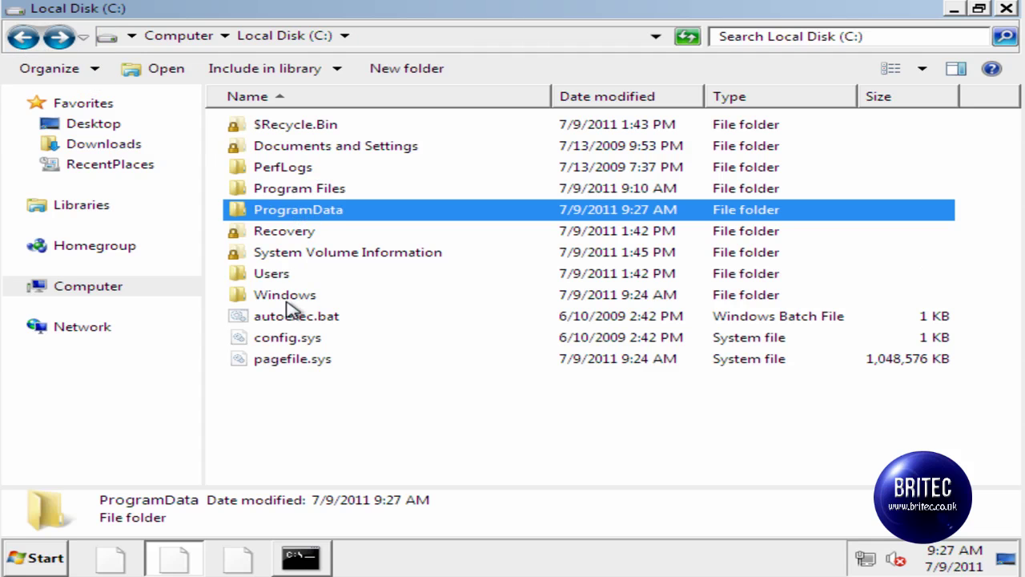
pyautogui.doubleClick(275, 272)
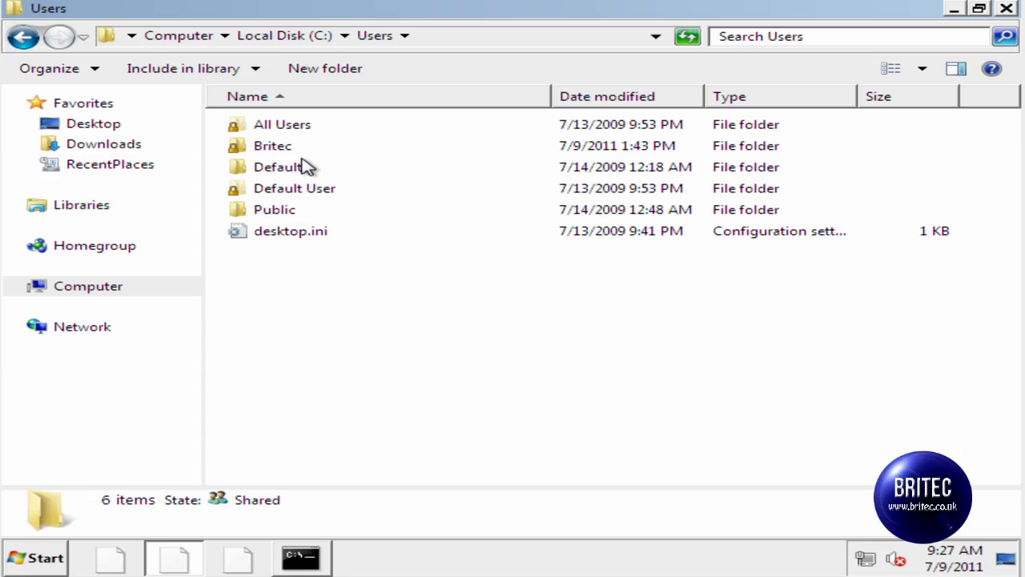
pyautogui.doubleClick(269, 148)
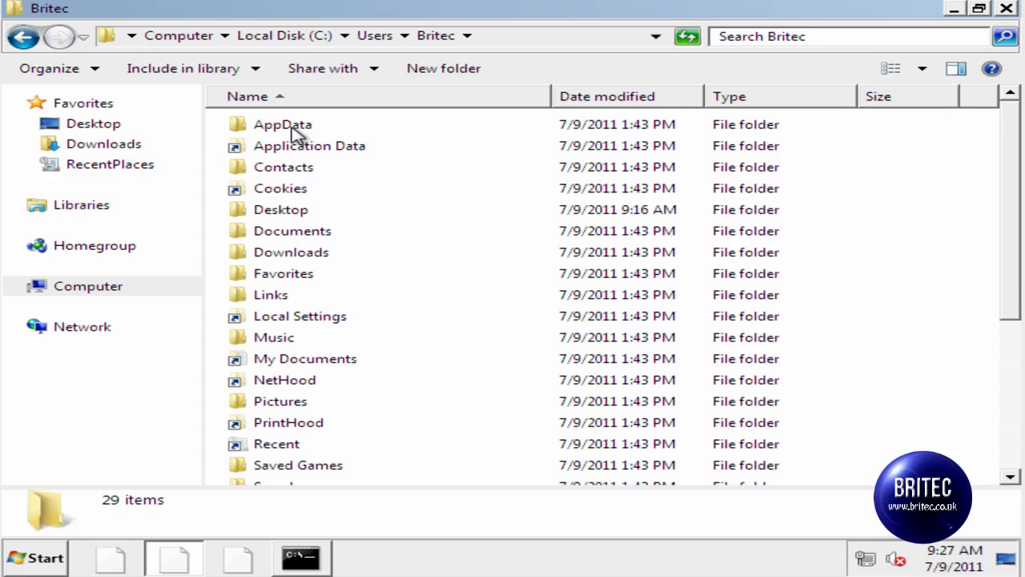
pyautogui.doubleClick(283, 126)
pyautogui.doubleClick(283, 167)
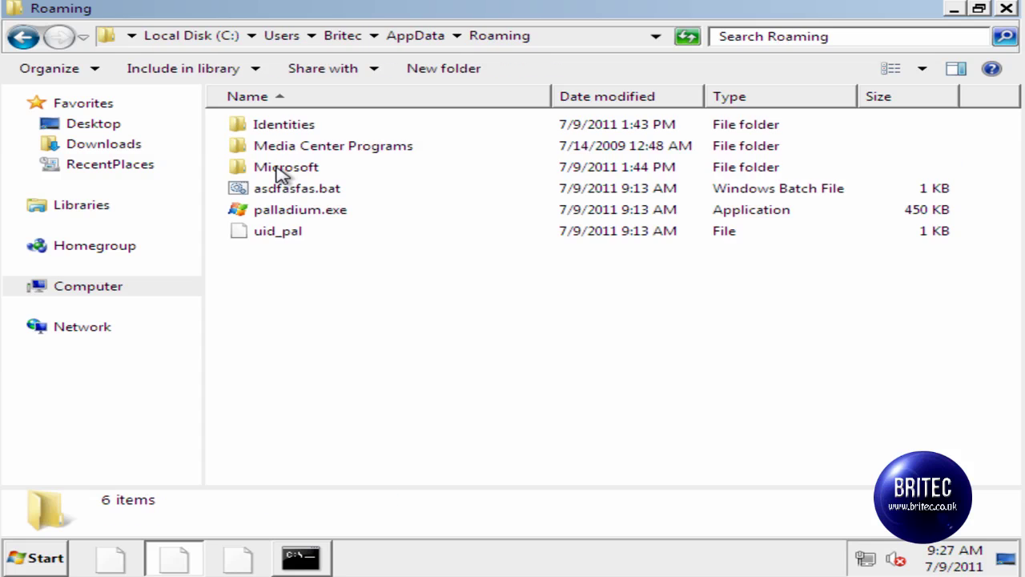
# - Rename palladium.exe in the Roaming folder as hgfhgfhfgh, without the extension, and accept the extension change
pyautogui.click(312, 218)
pyautogui.rightClick(312, 224)
pyautogui.click(366, 495)
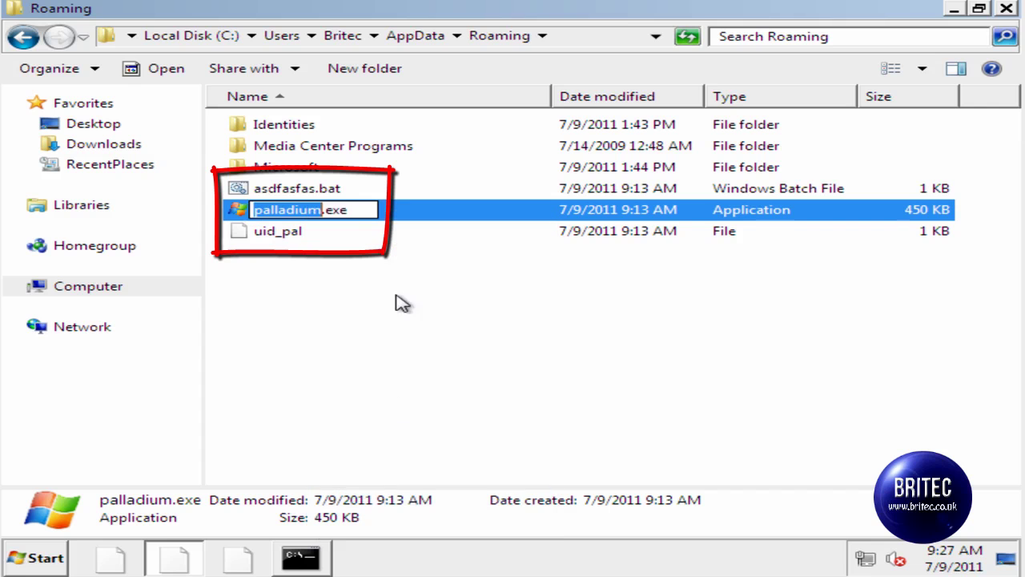
pyautogui.hotkey('ctrl', 'a')
pyautogui.write('hgfhgfhfgh')
pyautogui.press('Return')
pyautogui.click(614, 290)
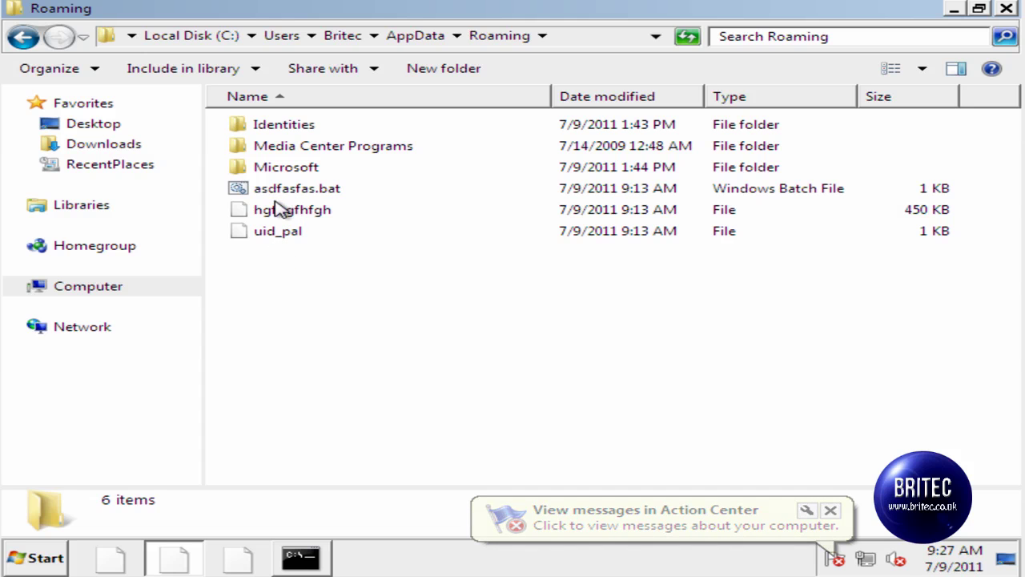
# - Go back to AppData and open the Temp folder inside Local
pyautogui.click(30, 38)
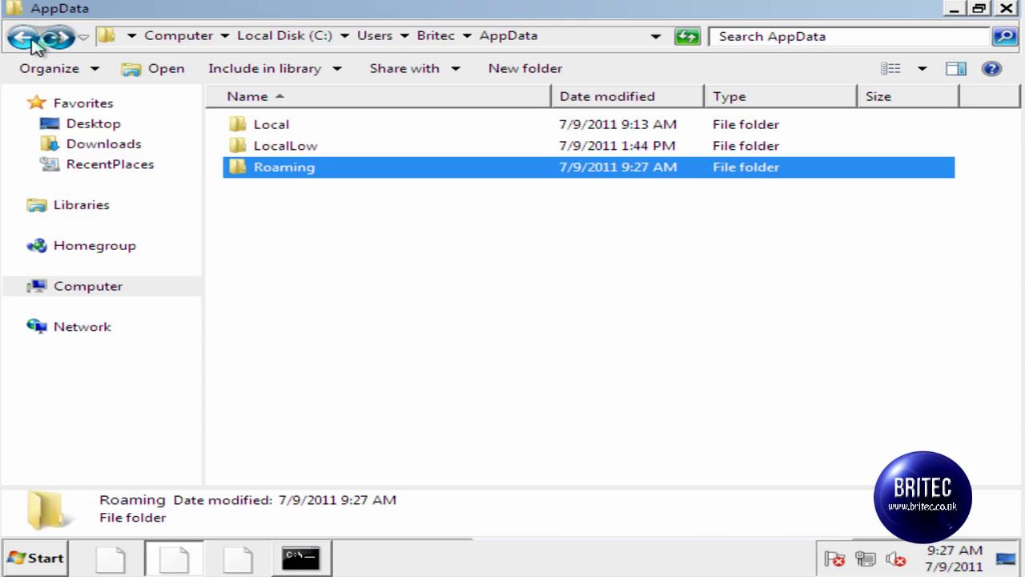
pyautogui.click(286, 128)
pyautogui.doubleClick(286, 133)
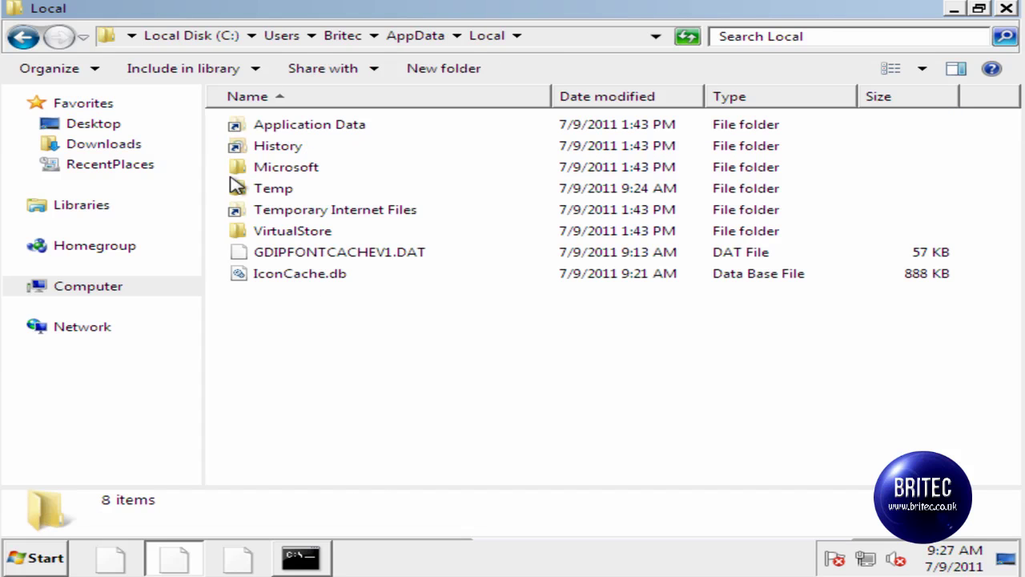
pyautogui.click(285, 191)
pyautogui.doubleClick(287, 190)
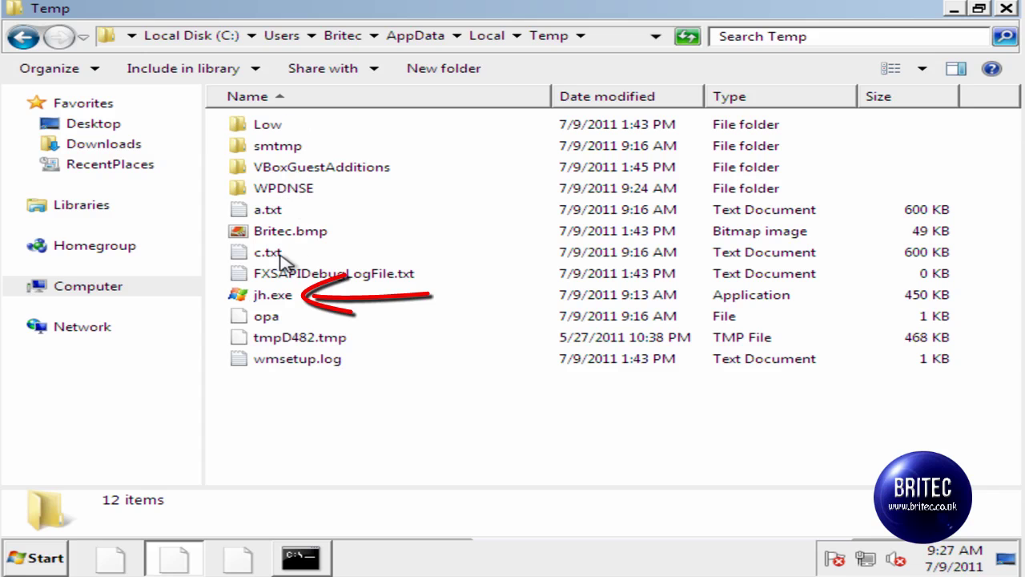
# - Rename jh.exe in the Temp folder as hfghgf, without the extension, and accept the extension change
pyautogui.click(276, 297)
pyautogui.rightClick(276, 297)
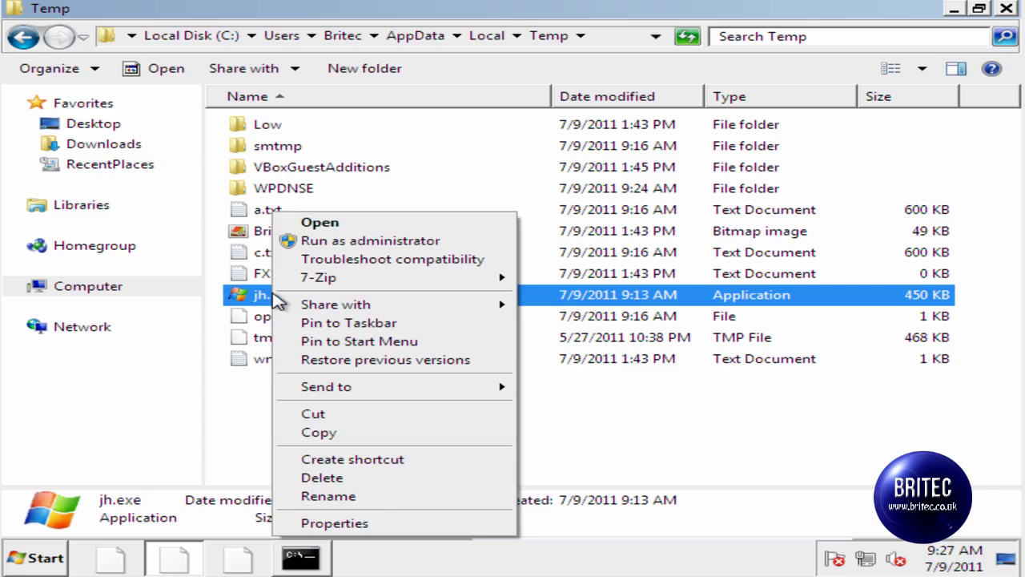
pyautogui.click(390, 495)
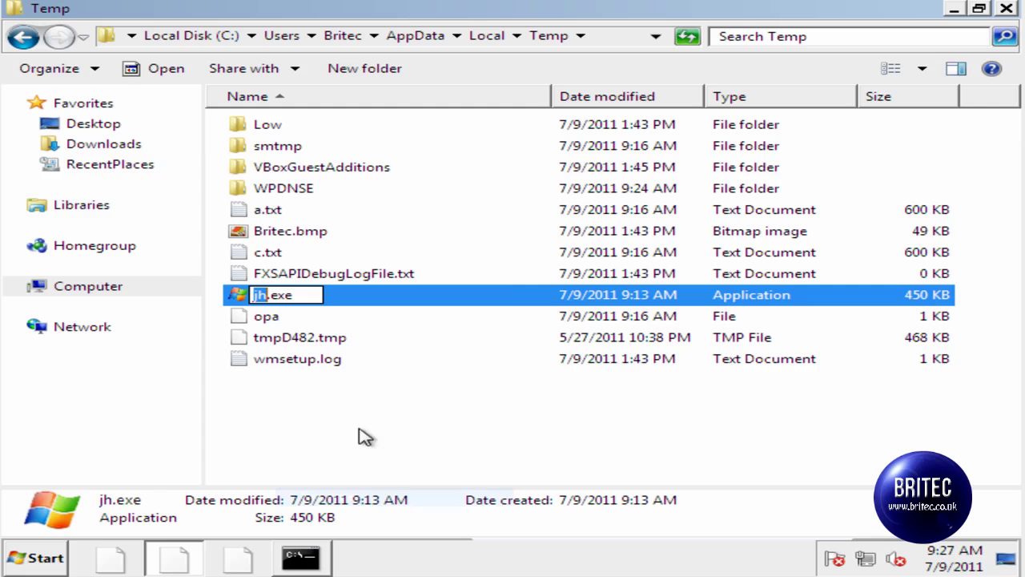
pyautogui.doubleClick(300, 295)
pyautogui.write('hfghgf')
pyautogui.press('Return')
pyautogui.click(615, 285)
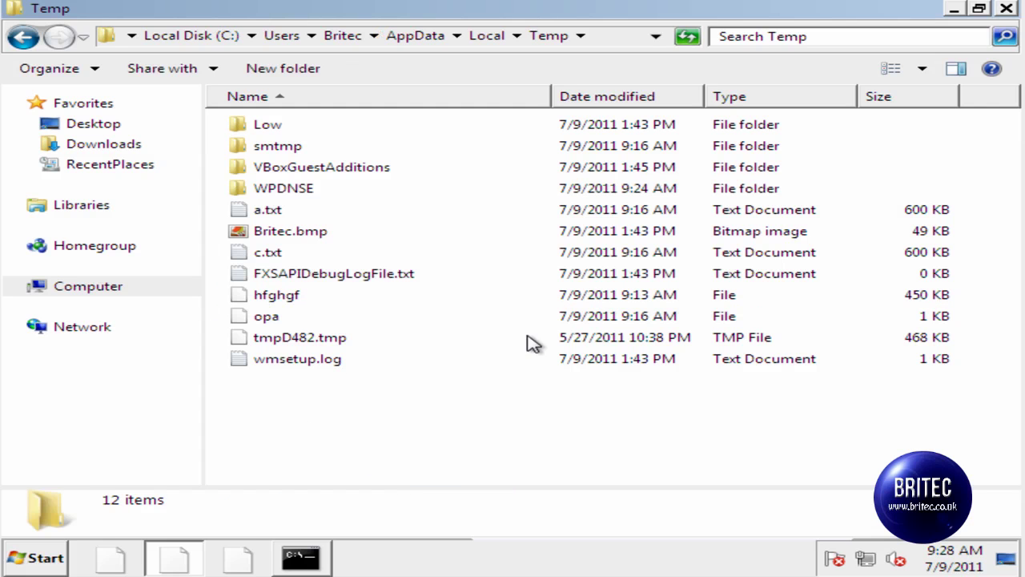
# - Close the folder and command prompt windows and restart the computer
pyautogui.click(25, 37)
pyautogui.click(25, 38)
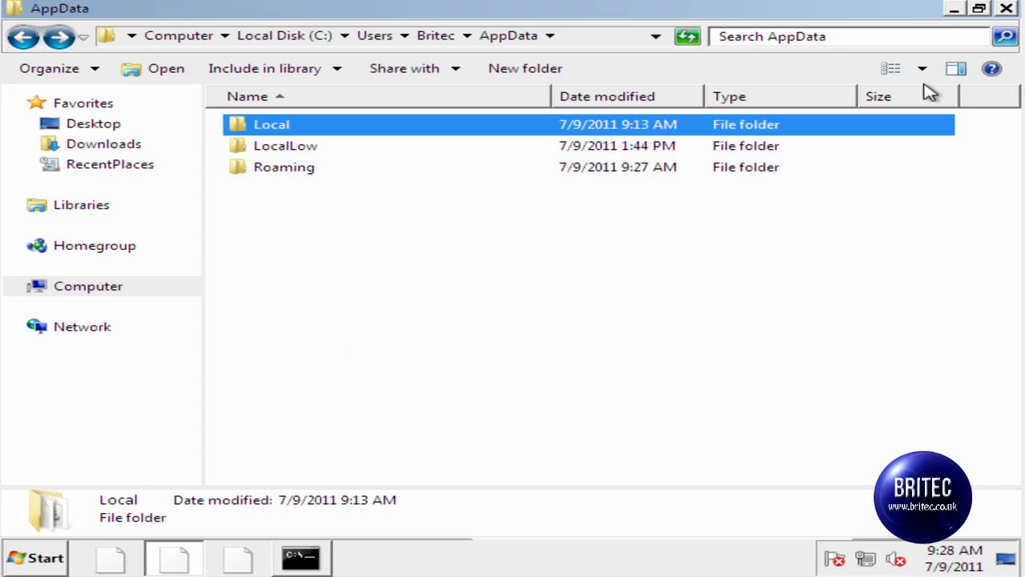
pyautogui.click(1007, 9)
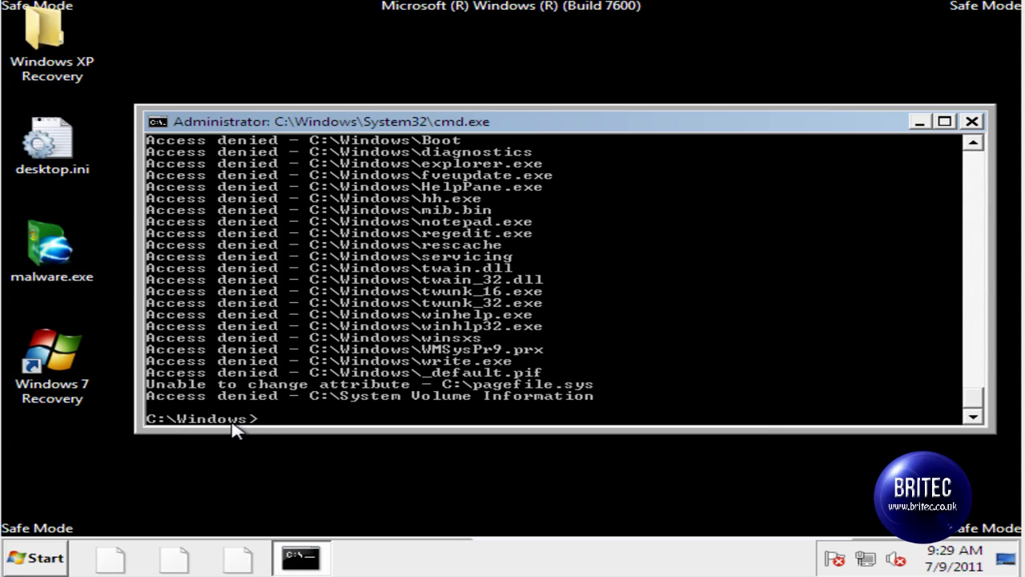
pyautogui.click(973, 122)
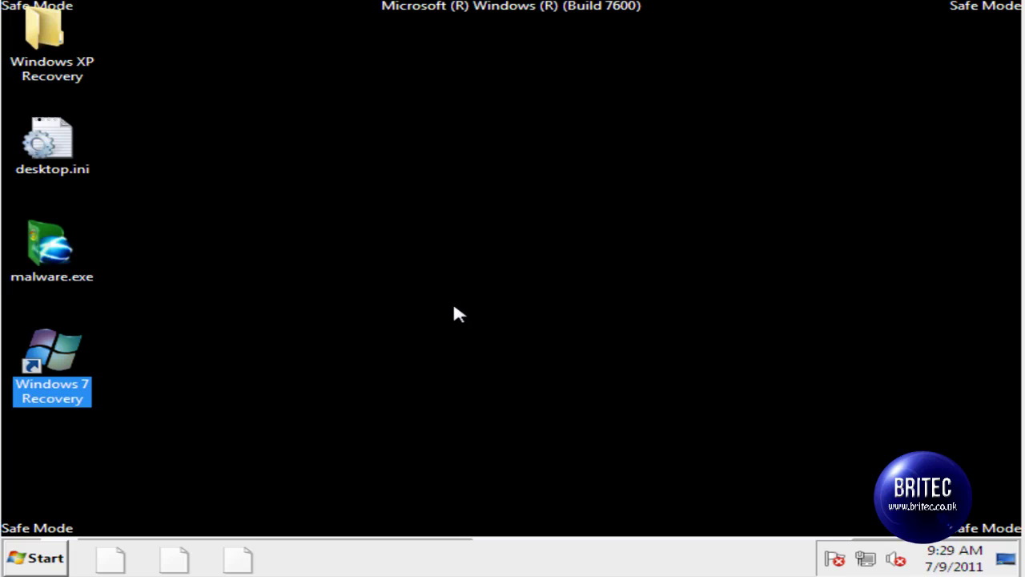
pyautogui.click(40, 558)
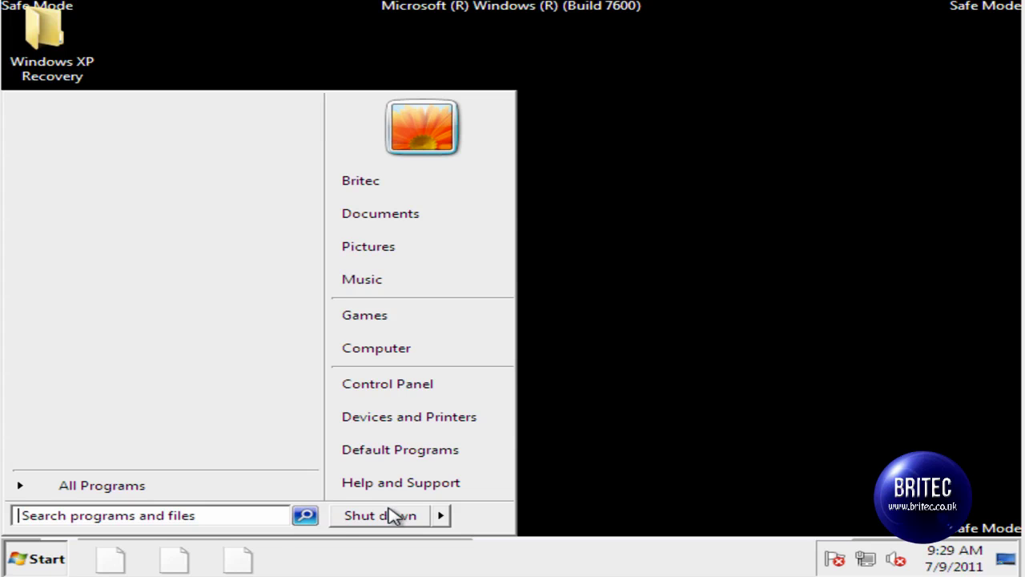
pyautogui.moveTo(440, 517)
pyautogui.click(507, 519)
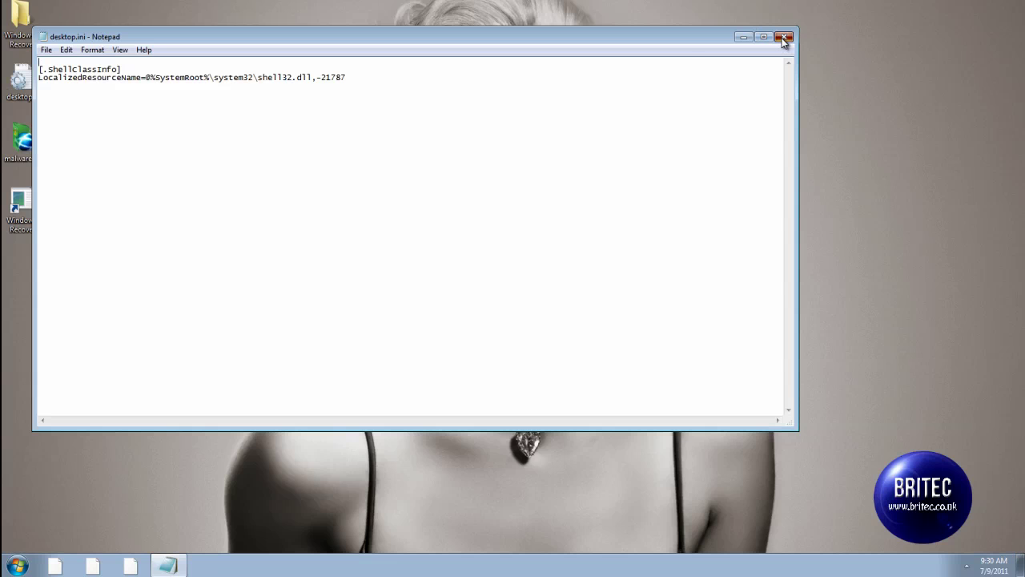
# - Close the desktop.ini file in Notepad and open Local Disk (C:) from Computer
pyautogui.click(784, 37)
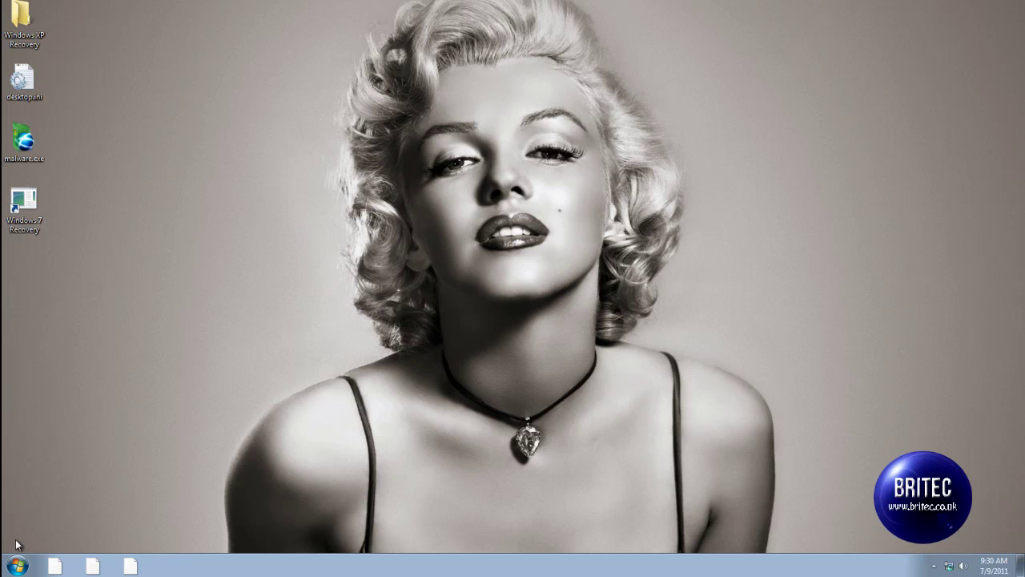
pyautogui.click(18, 564)
pyautogui.click(359, 330)
pyautogui.click(17, 565)
pyautogui.click(203, 413)
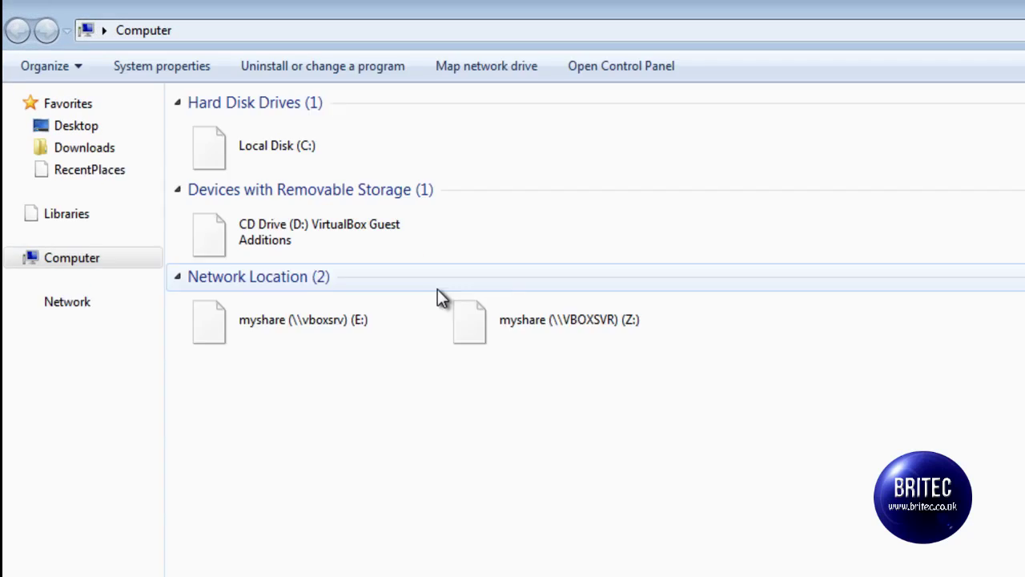
pyautogui.doubleClick(284, 149)
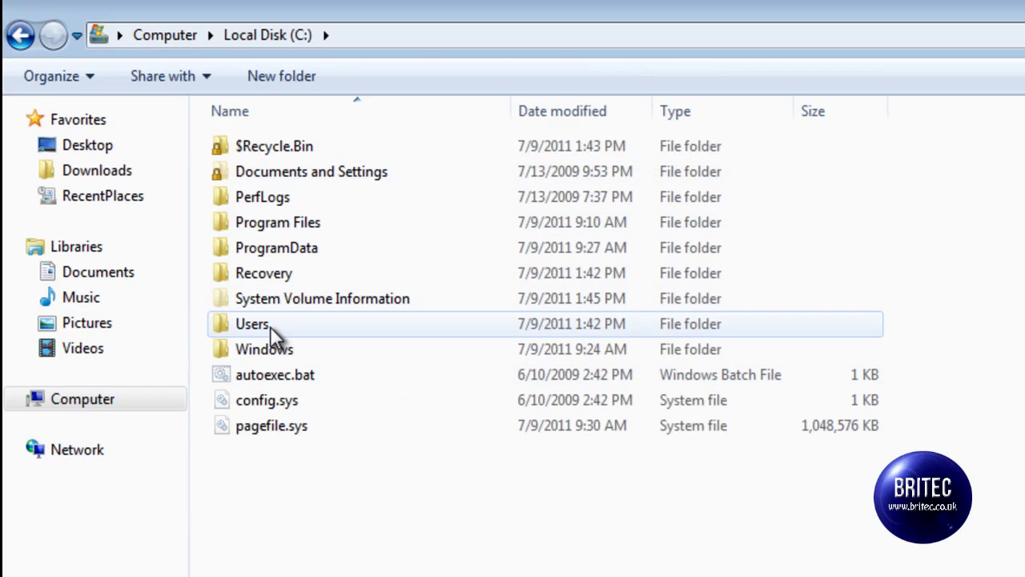
# - Go to the AppData\Roaming folder of the Britec profile under Users
pyautogui.moveTo(260, 324)
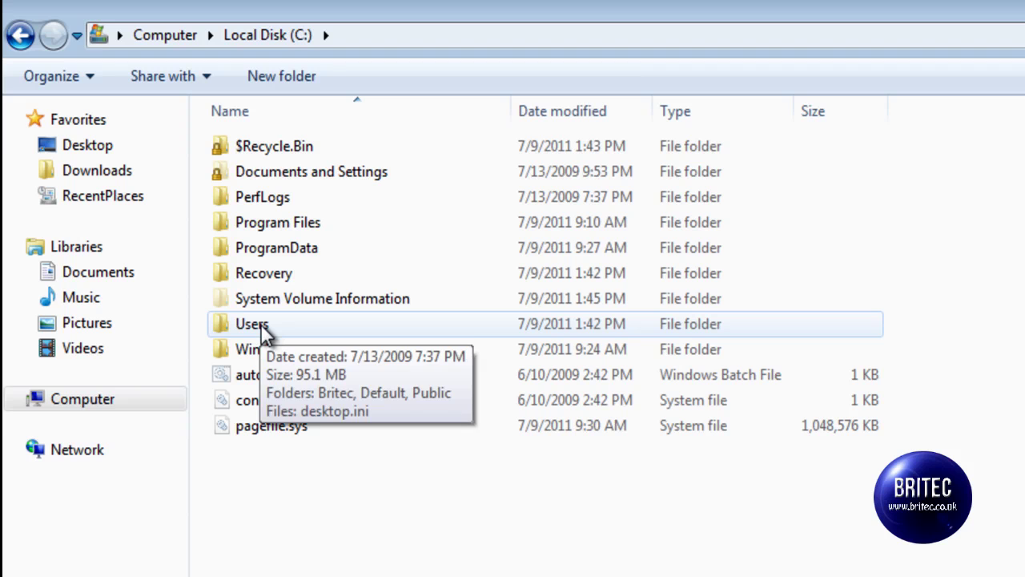
pyautogui.doubleClick(260, 324)
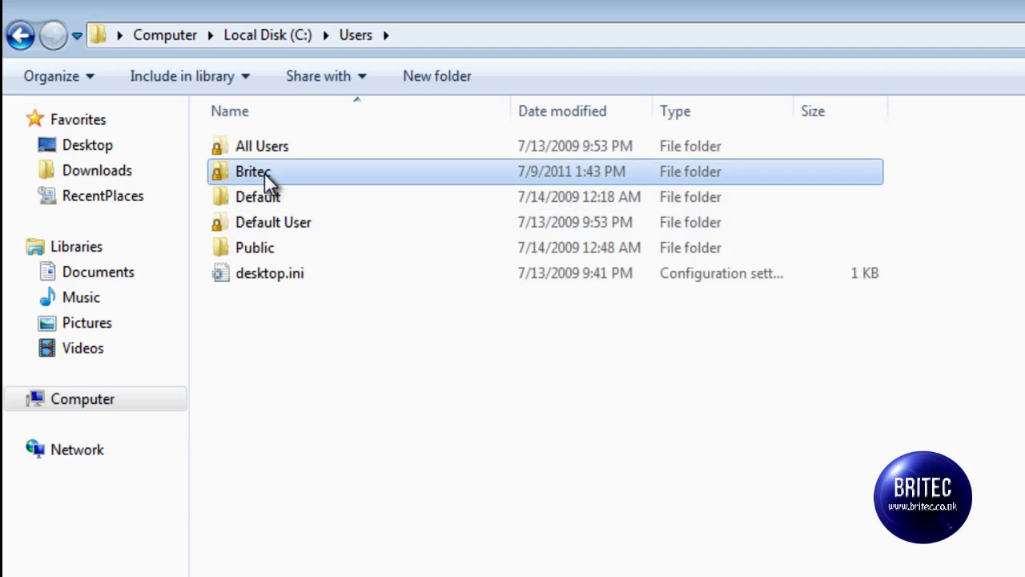
pyautogui.doubleClick(264, 172)
pyautogui.doubleClick(269, 149)
pyautogui.click(258, 196)
pyautogui.doubleClick(260, 196)
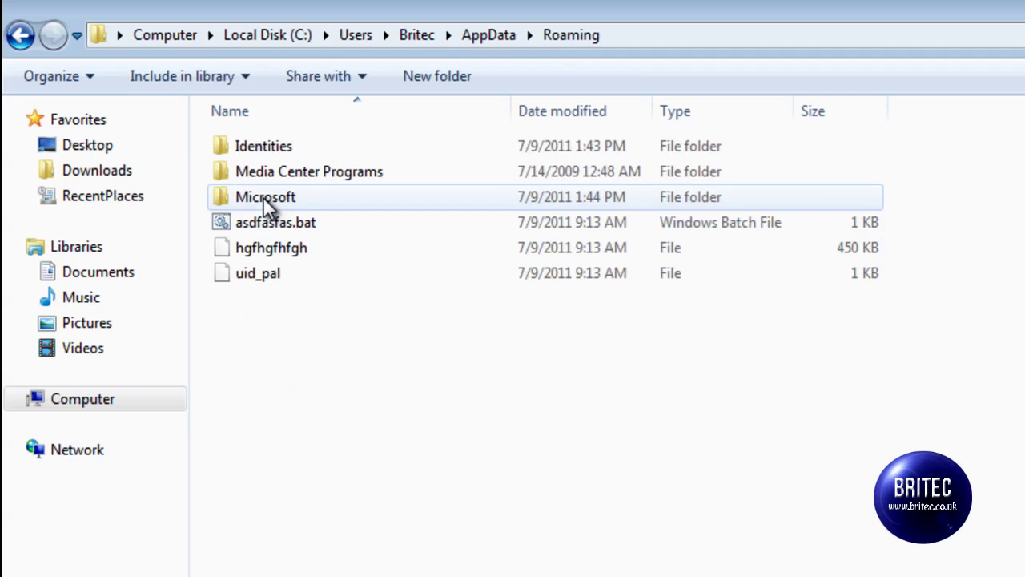
# - Open asdfasfas.bat from the Roaming folder in Notepad, examine which executable its commands refer to, and close it
pyautogui.click(262, 277)
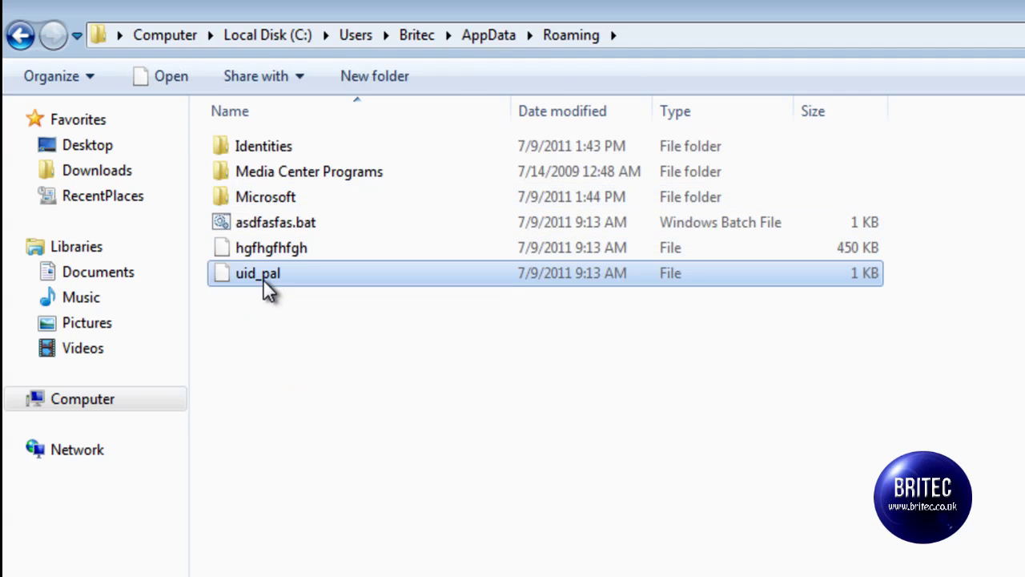
pyautogui.keyDown('ctrl'); pyautogui.click(256, 221); pyautogui.keyUp('ctrl')
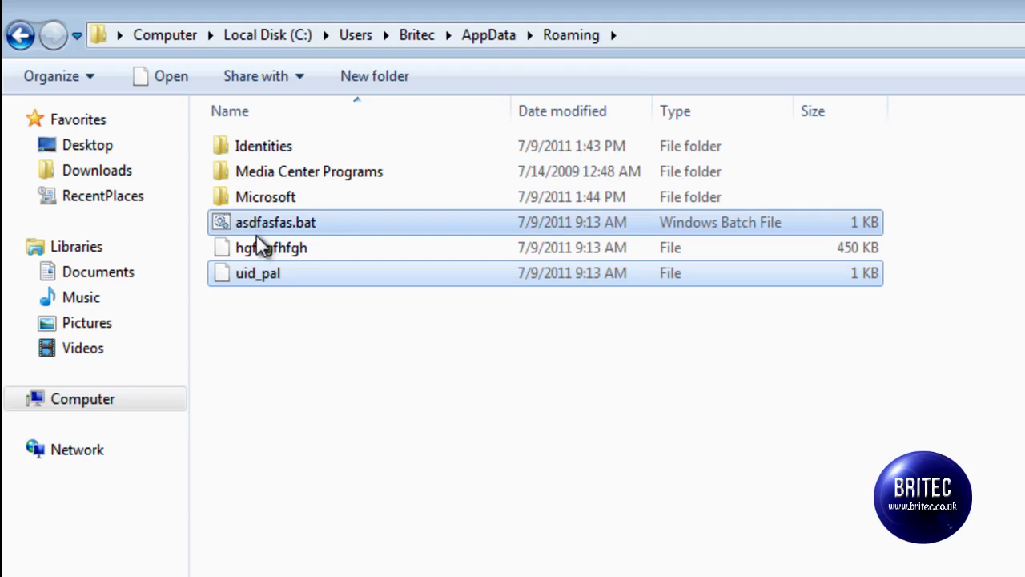
pyautogui.click(265, 222)
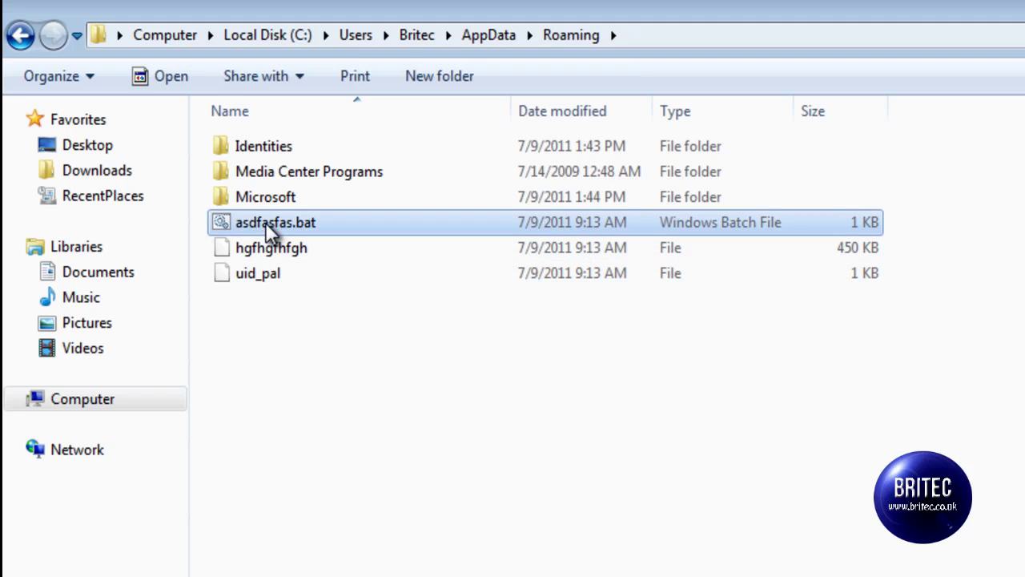
pyautogui.rightClick(265, 222)
pyautogui.click(265, 263)
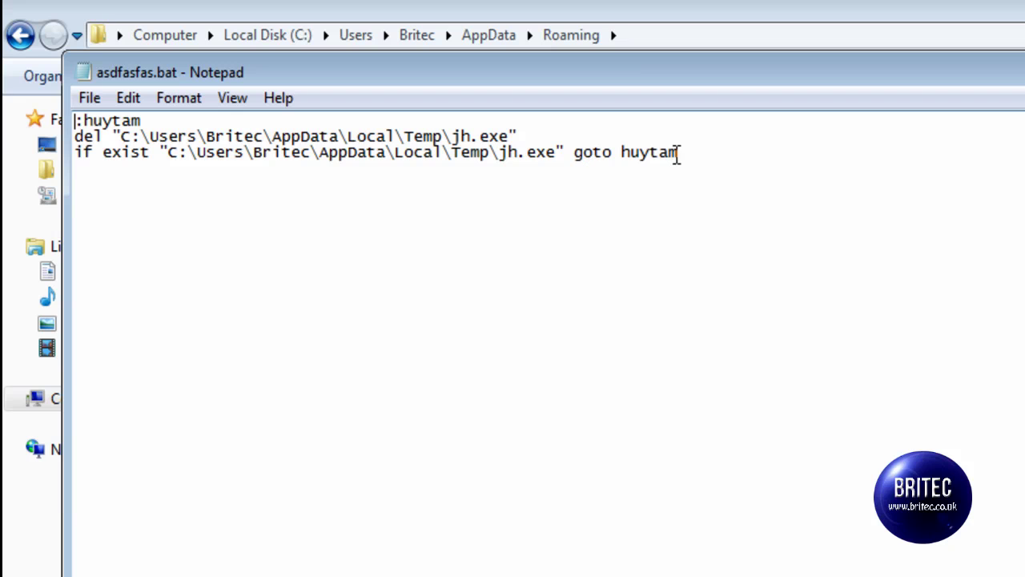
pyautogui.moveTo(557, 152); pyautogui.dragTo(493, 156)
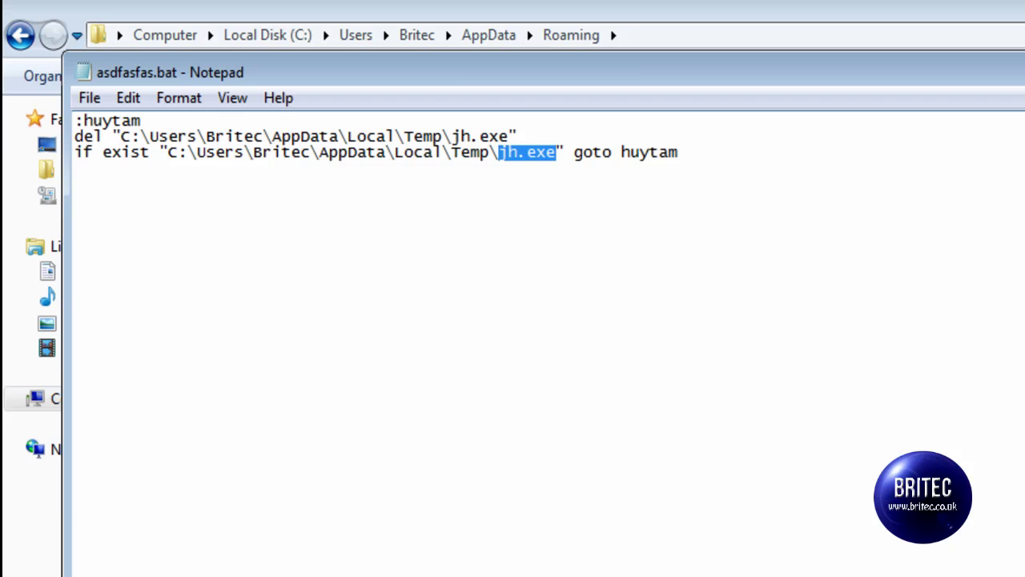
pyautogui.hotkey('alt', 'F4')
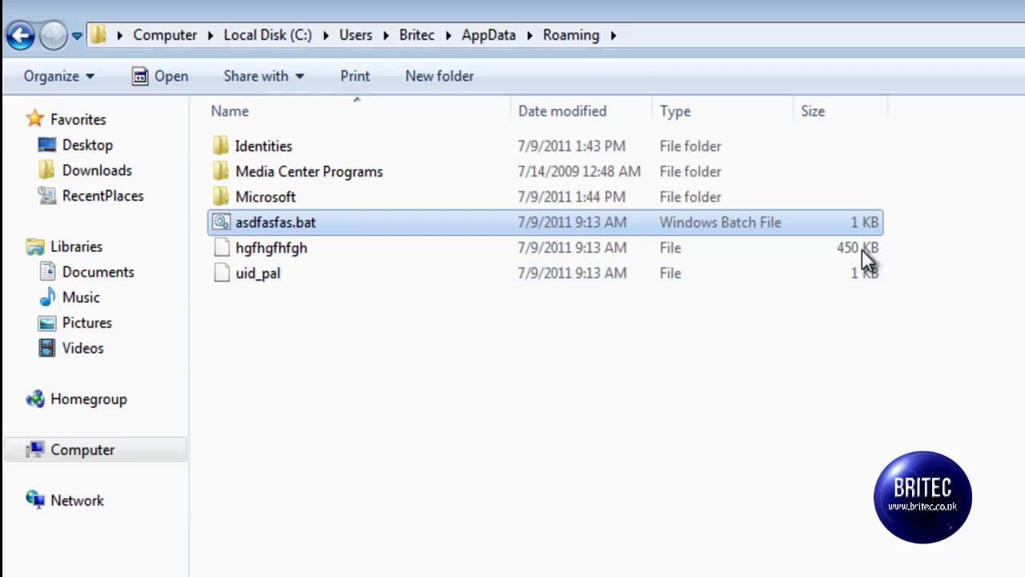
# - Delete asdfasfas.bat, hgfhgfhfgh and uid_pal from the Roaming folder and confirm the deletion
pyautogui.keyDown('ctrl'); pyautogui.click(261, 247); pyautogui.keyUp('ctrl')
pyautogui.keyDown('ctrl'); pyautogui.click(261, 274); pyautogui.keyUp('ctrl')
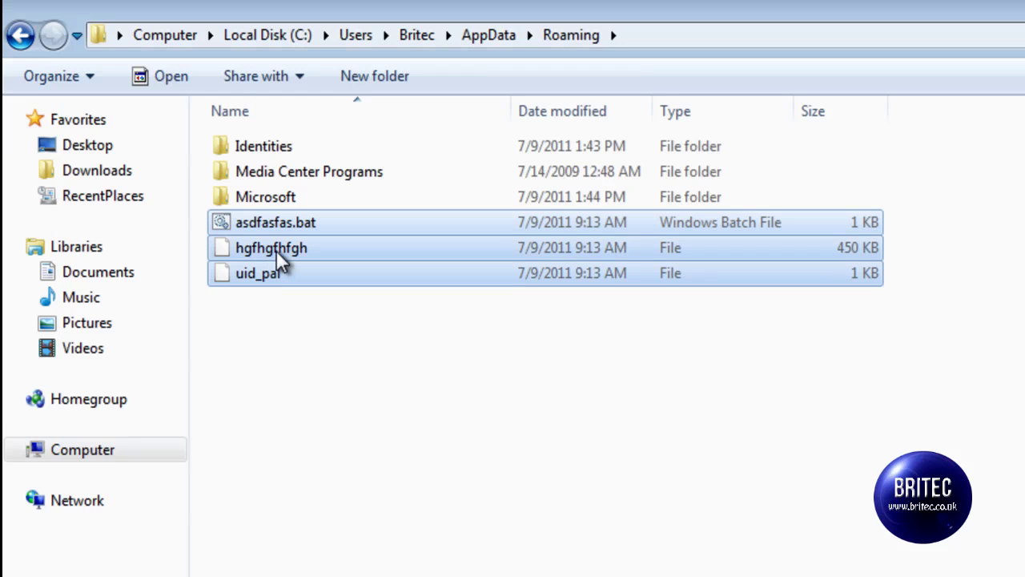
pyautogui.press('Delete')
pyautogui.click(837, 426)
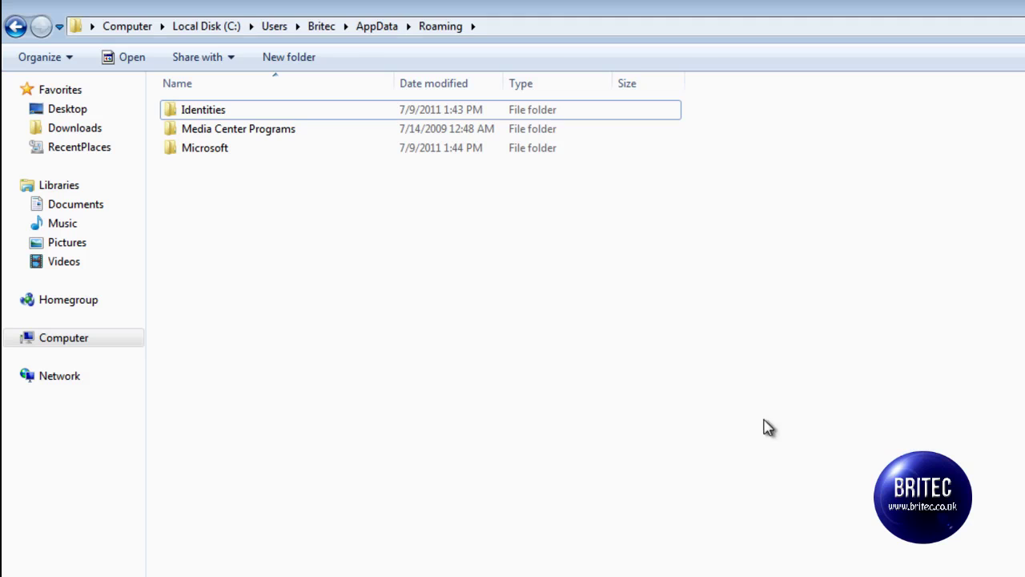
# - Check the contents of the LocalLow folder under AppData, and open the Local folder
pyautogui.click(15, 27)
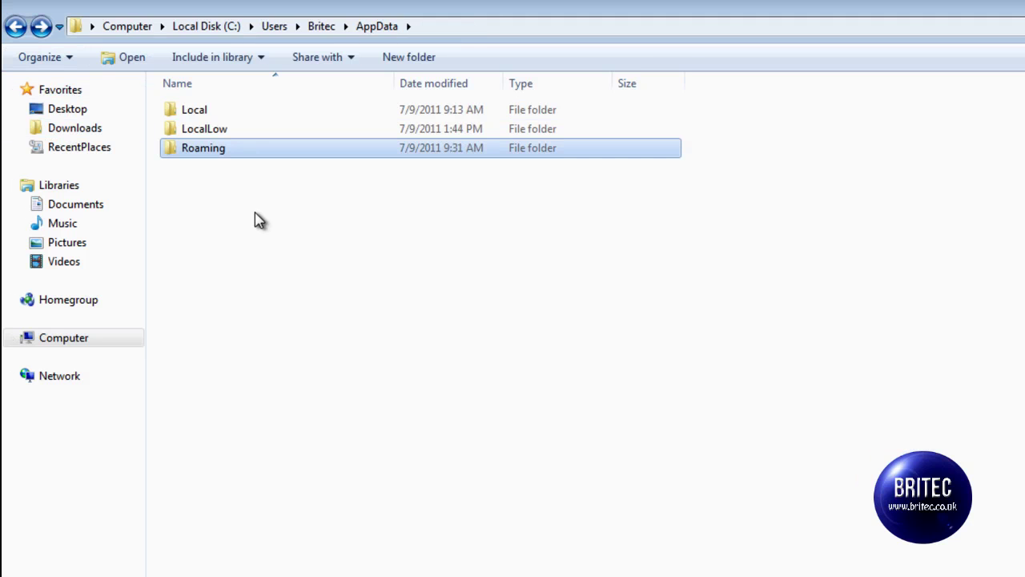
pyautogui.doubleClick(206, 130)
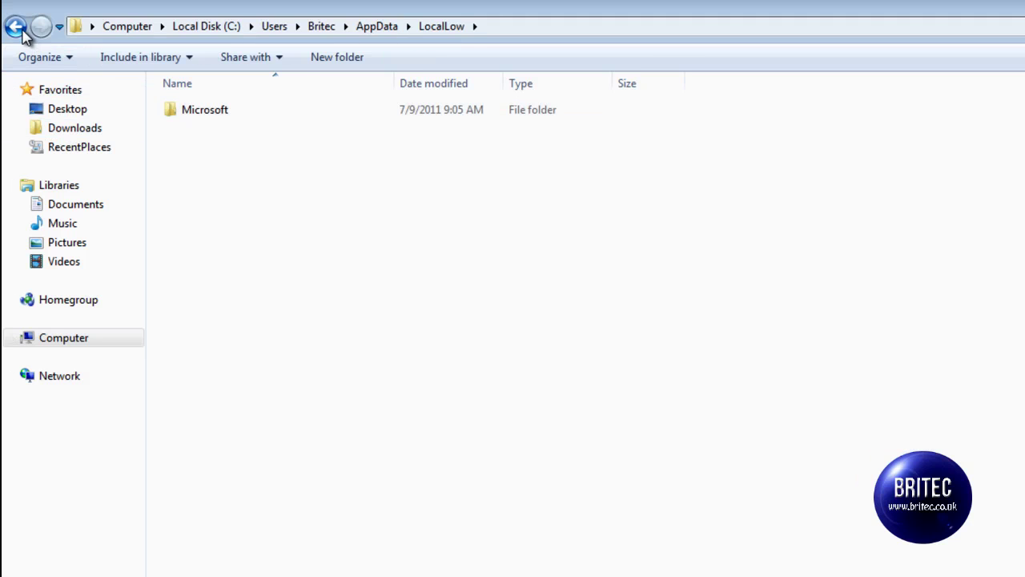
pyautogui.click(15, 26)
pyautogui.doubleClick(215, 112)
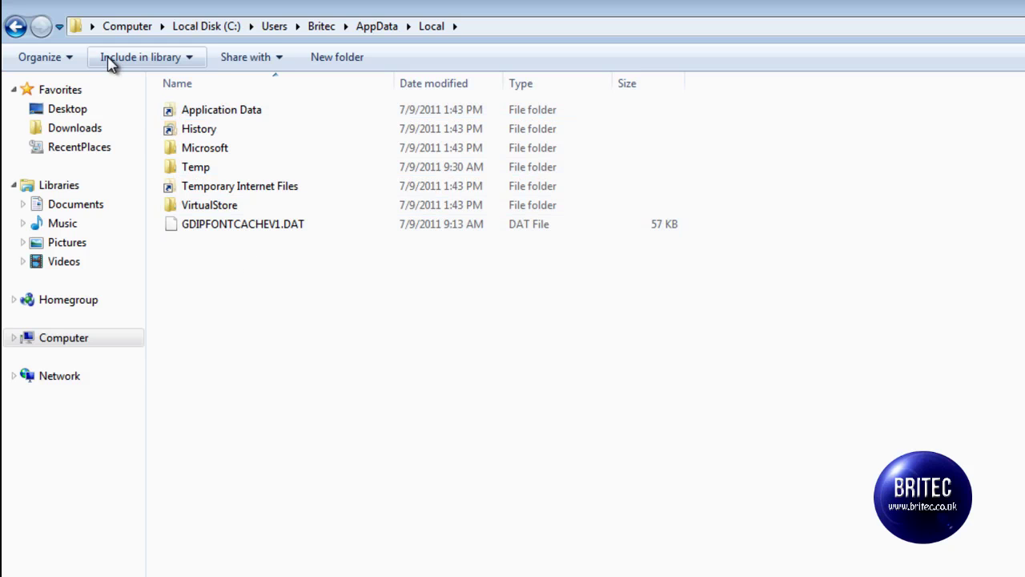
# - Review the hidden file settings in the folder view options and dismiss the dialog
pyautogui.click(70, 60)
pyautogui.click(75, 235)
pyautogui.click(97, 107)
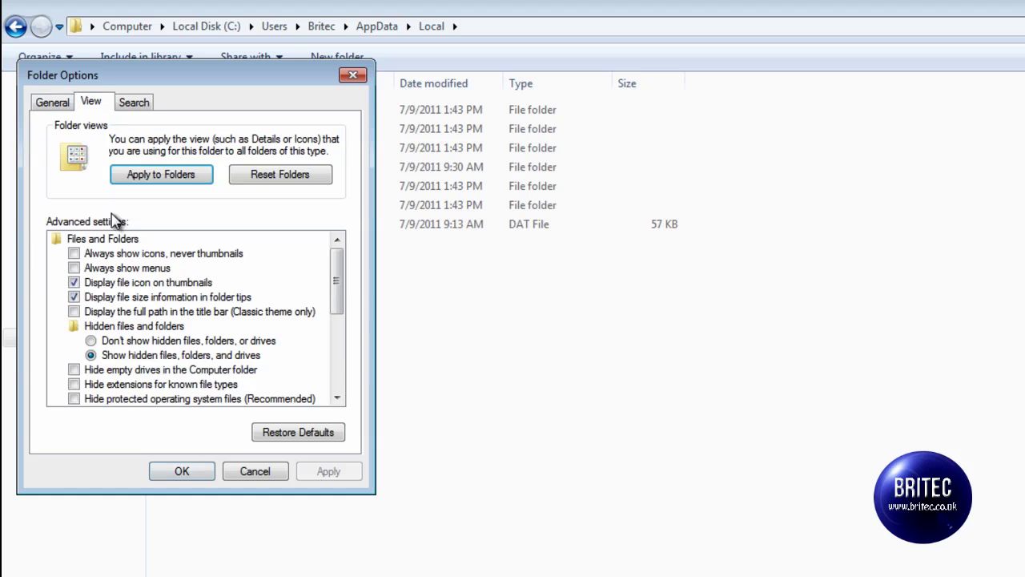
pyautogui.click(281, 471)
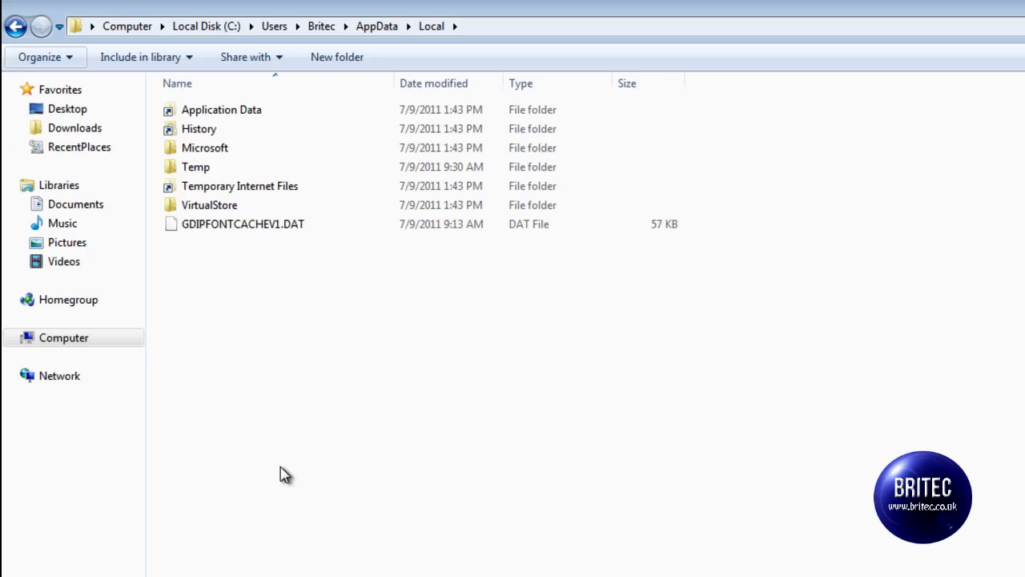
# - Delete the file hfghgf from the Temp folder under AppData\Local and confirm moving it to the Recycle Bin
pyautogui.doubleClick(200, 169)
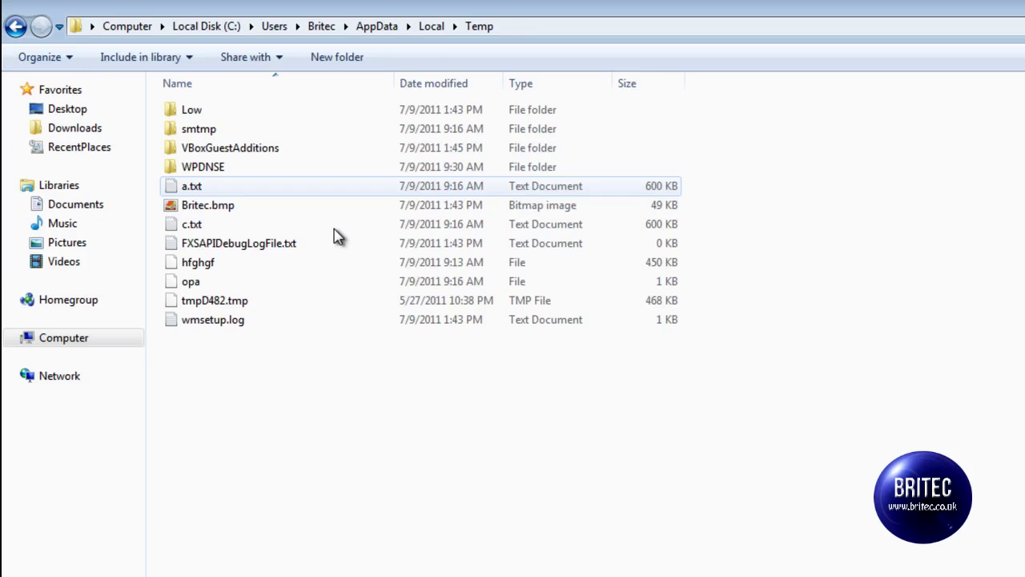
pyautogui.rightClick(209, 270)
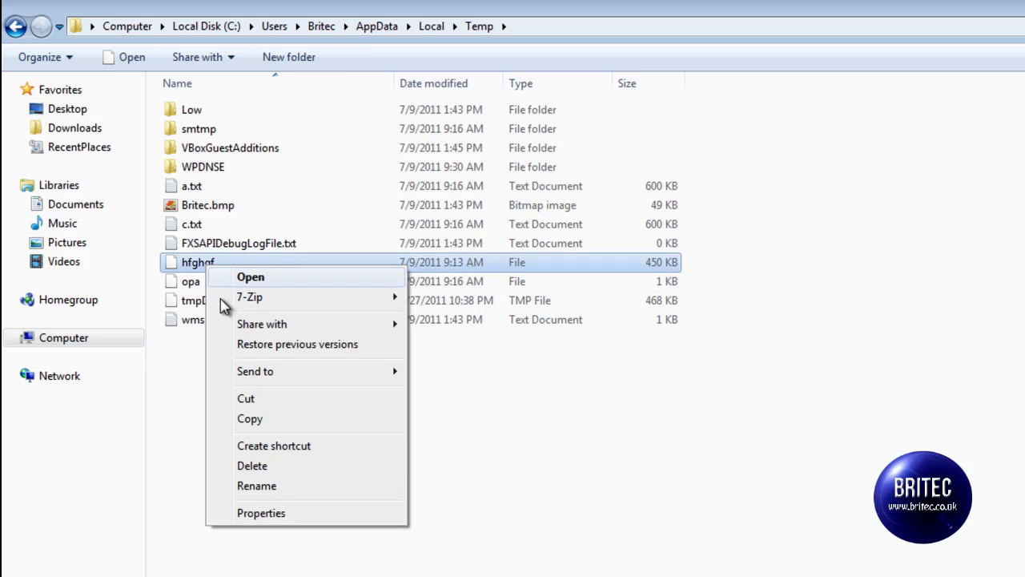
pyautogui.click(265, 466)
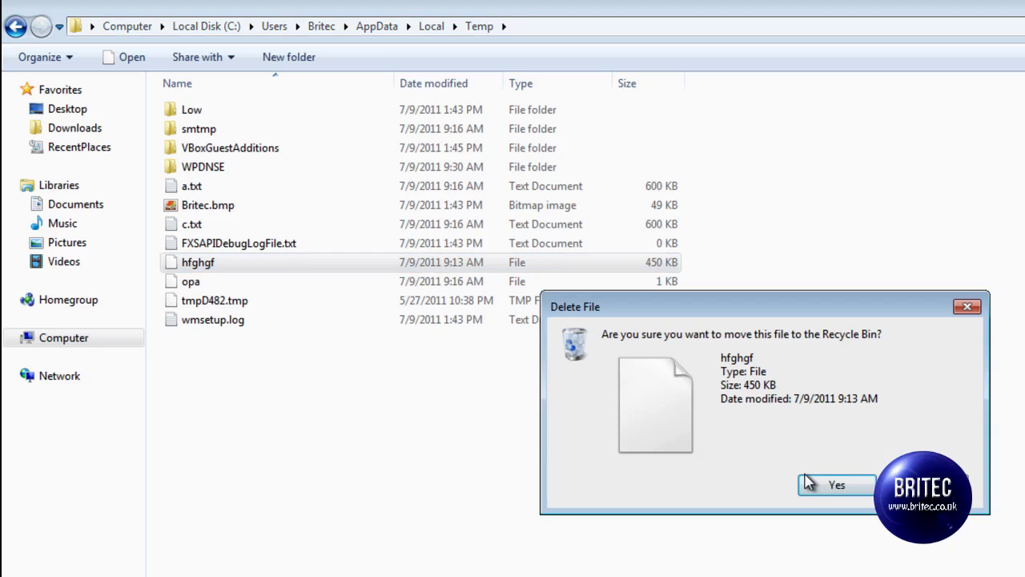
pyautogui.click(833, 485)
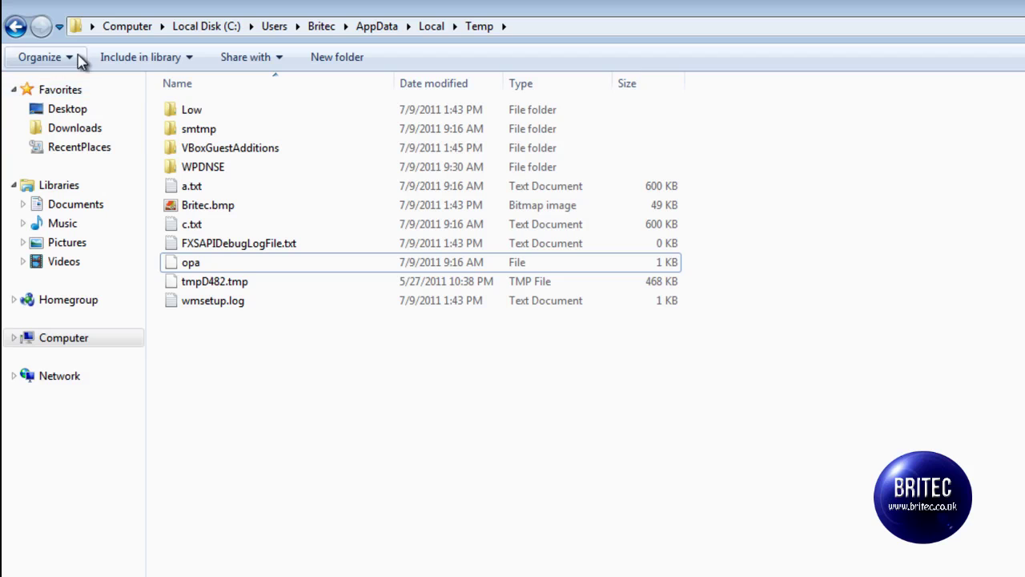
# - Recheck the Local, LocalLow and Roaming folders under AppData for leftover malware files
pyautogui.click(16, 27)
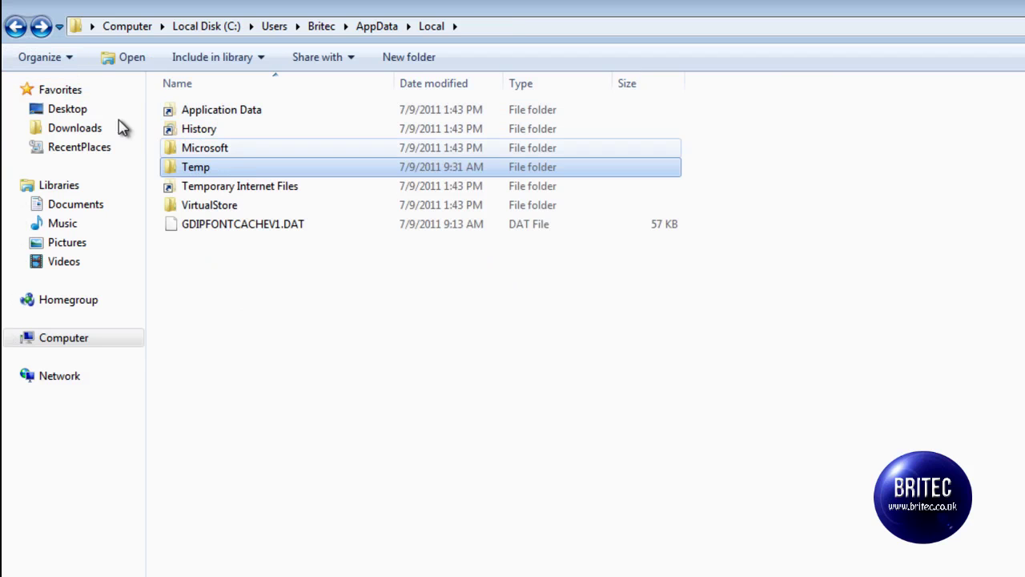
pyautogui.click(16, 27)
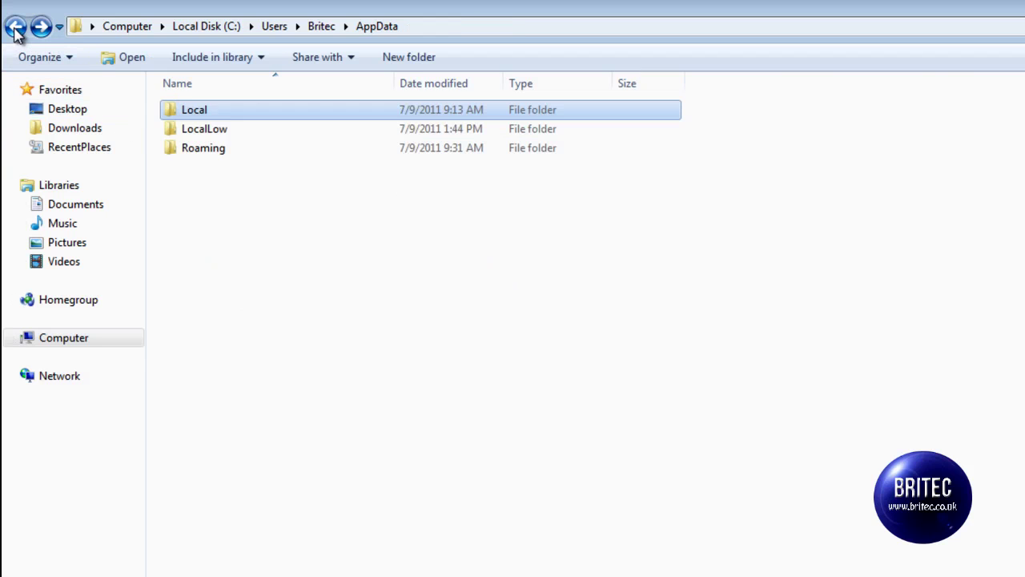
pyautogui.doubleClick(201, 129)
pyautogui.click(16, 26)
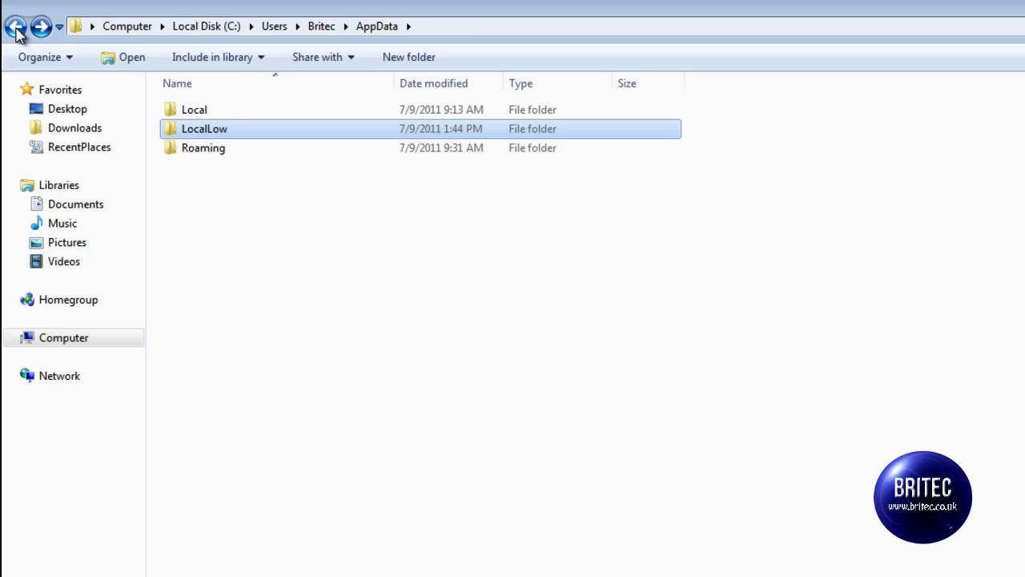
pyautogui.doubleClick(196, 150)
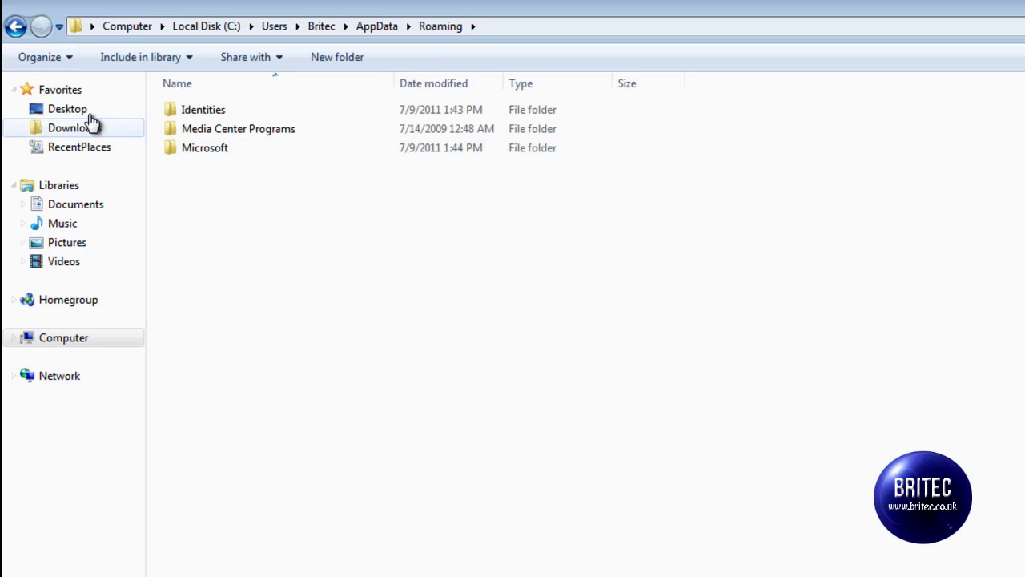
pyautogui.click(16, 26)
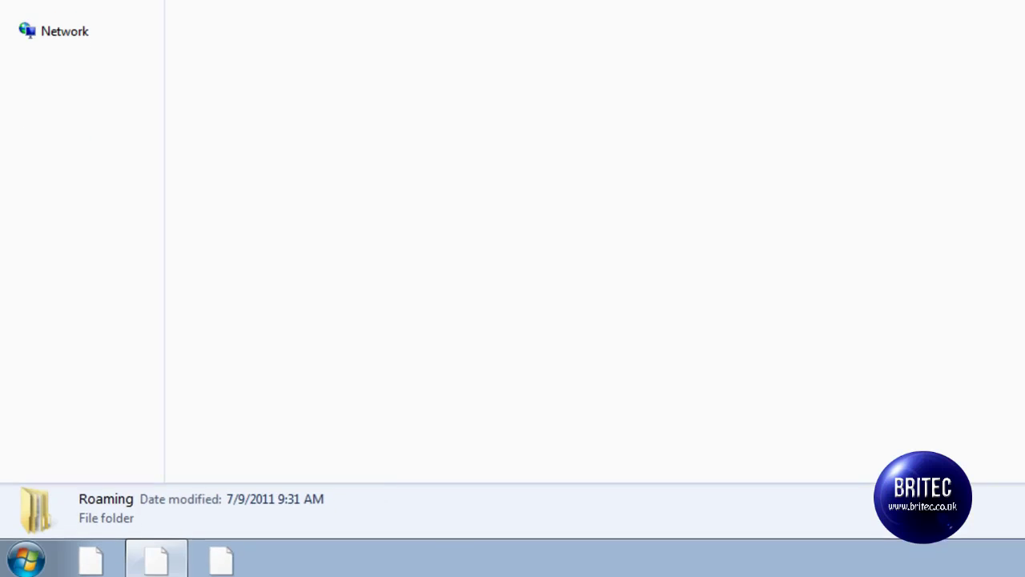
# - Show the desktop and launch Internet Explorer from the list of all programs
pyautogui.press('super+d')
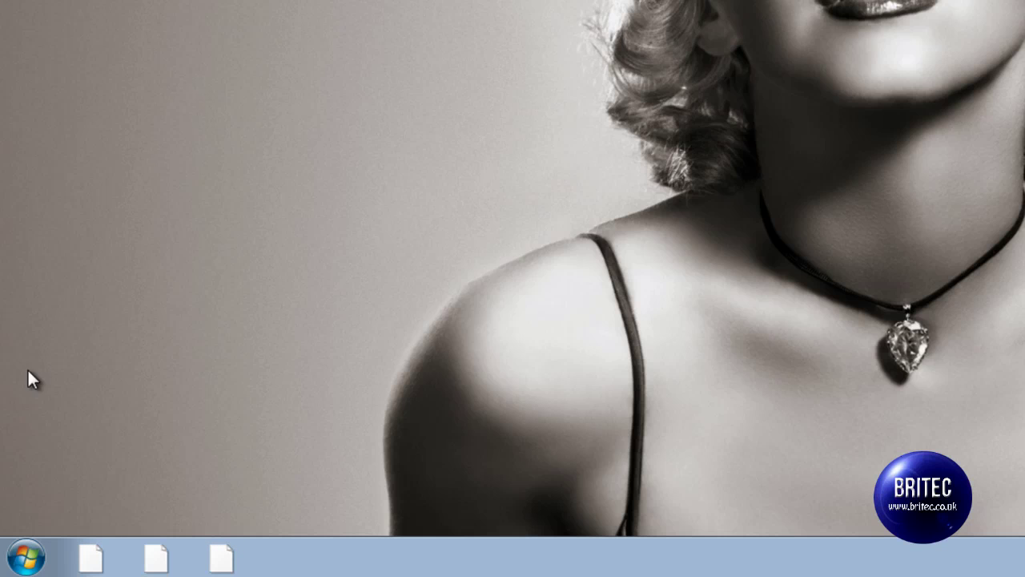
pyautogui.click(28, 559)
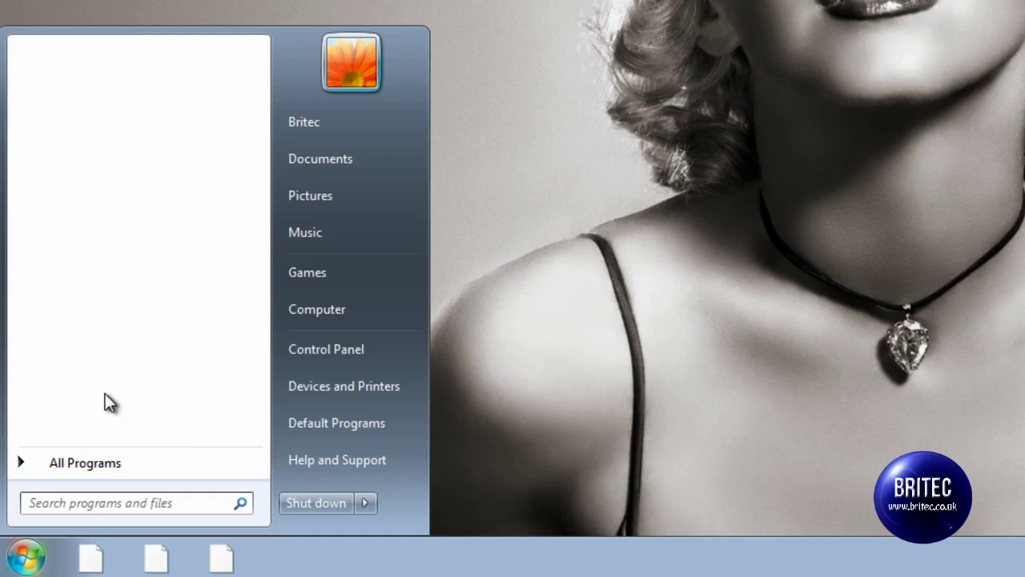
pyautogui.click(185, 463)
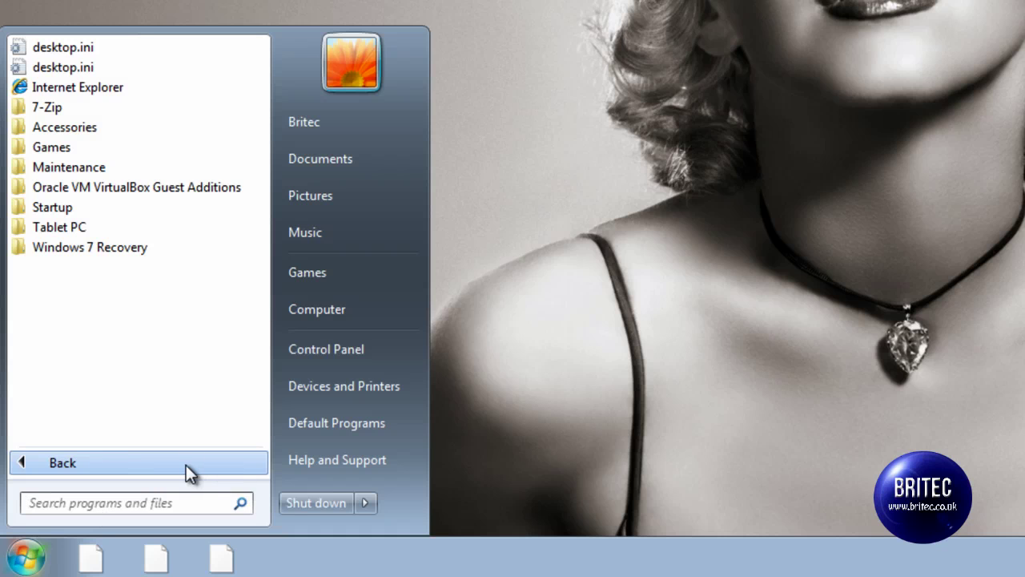
pyautogui.click(86, 95)
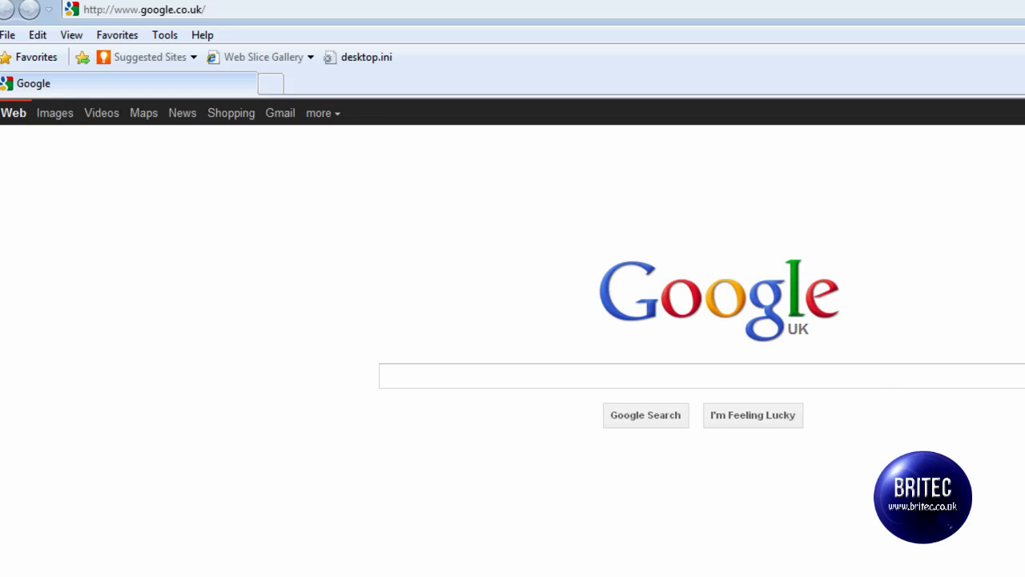
pyautogui.hotkey('alt', 'Tab')
pyautogui.moveTo(750, 413); pyautogui.dragTo(326, 402)
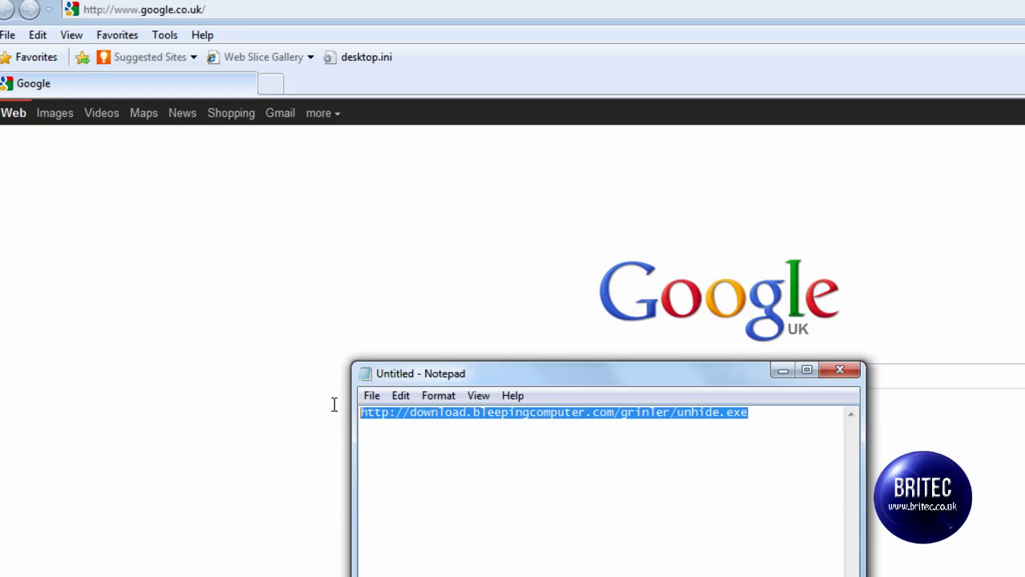
pyautogui.rightClick(427, 418)
pyautogui.click(482, 478)
pyautogui.click(782, 371)
# - Load the copied download address in Internet Explorer, run unhide.exe directly and allow it to make changes
pyautogui.click(197, 10)
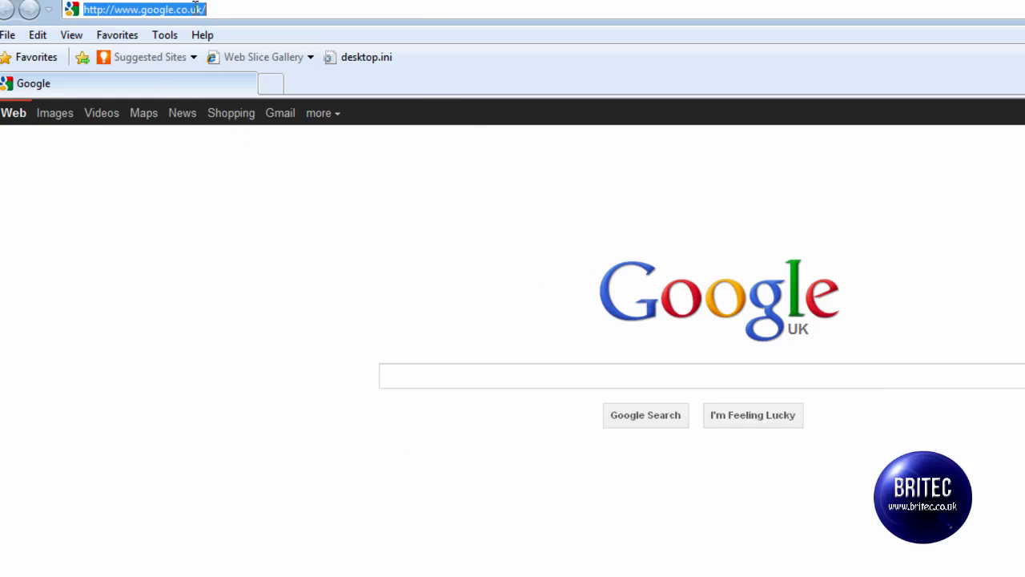
pyautogui.rightClick(195, 10)
pyautogui.click(235, 83)
pyautogui.press('Return')
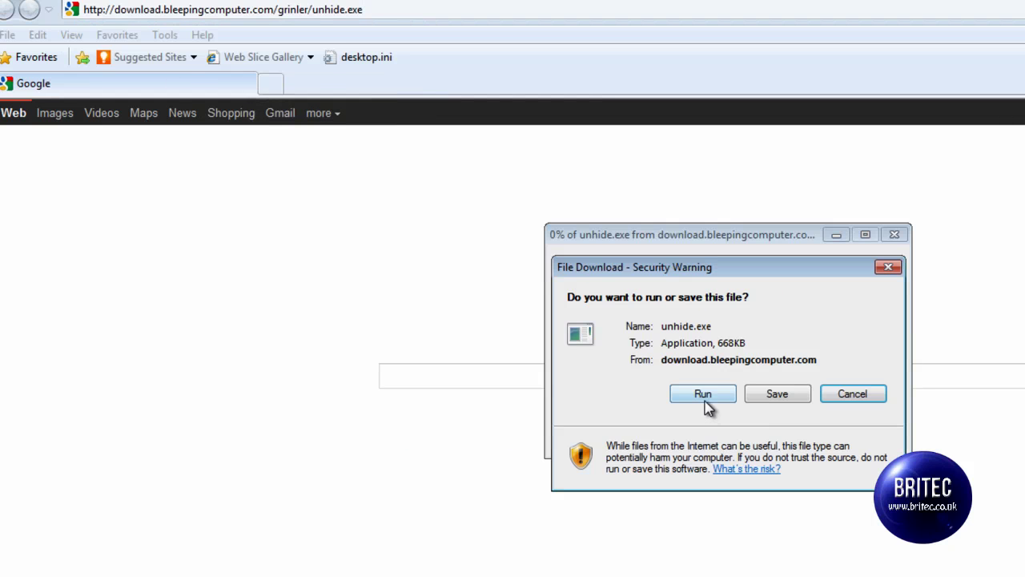
pyautogui.click(708, 399)
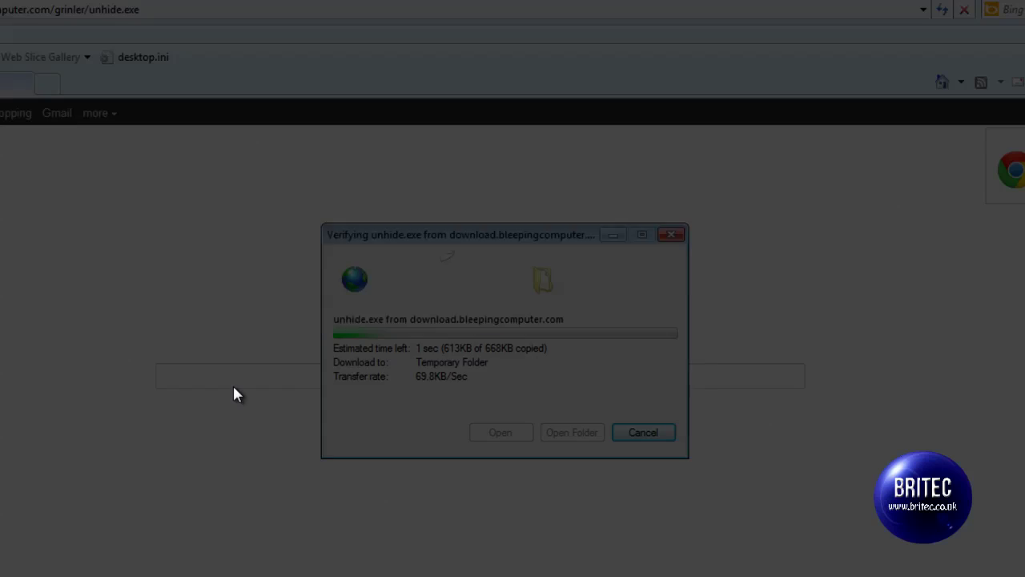
pyautogui.click(596, 366)
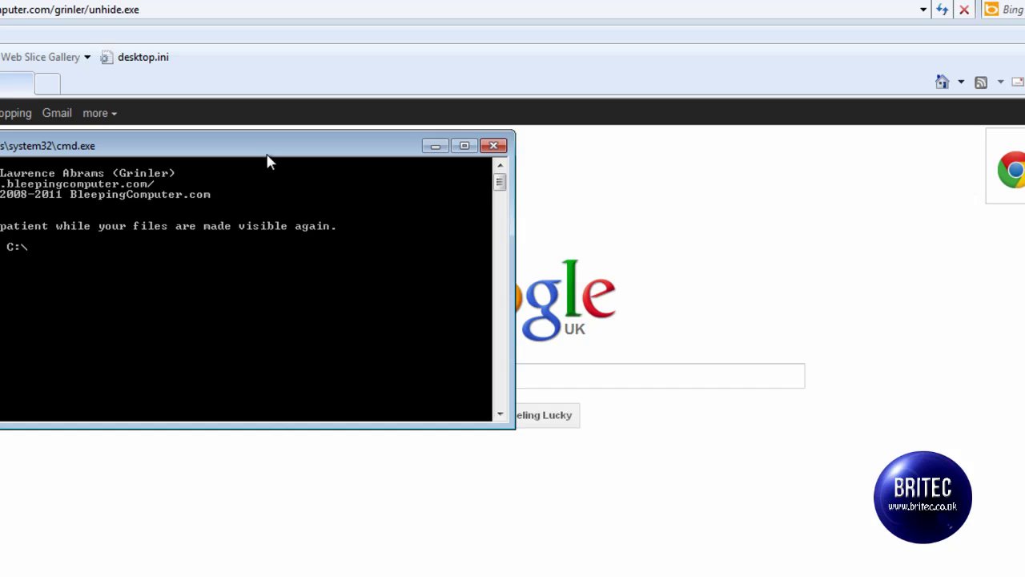
# - Move the Unhide command window aside, search Google for malwarebytes and open the malwarebytes.org home page
pyautogui.moveTo(268, 157); pyautogui.dragTo(530, 471)
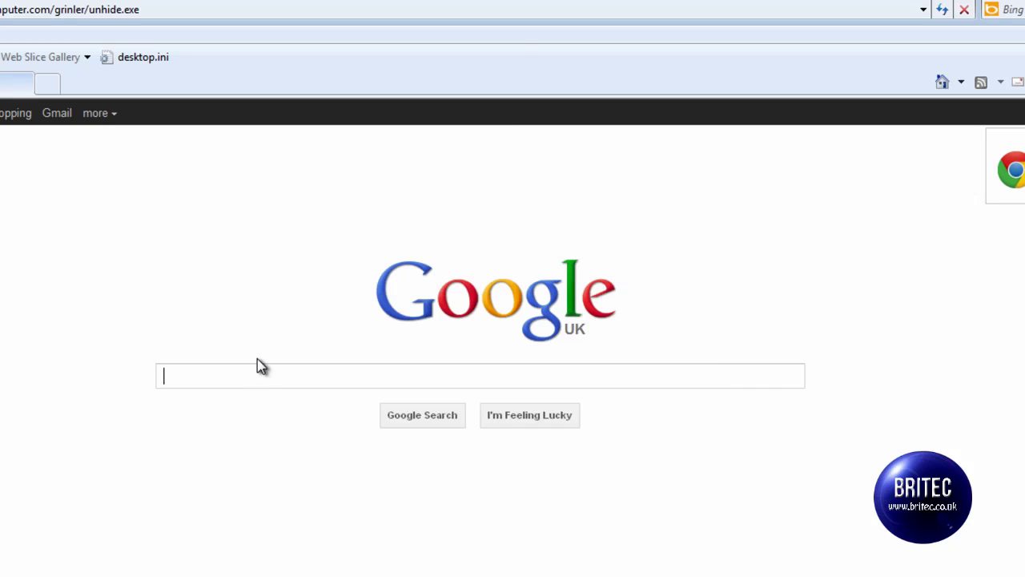
pyautogui.write('malware')
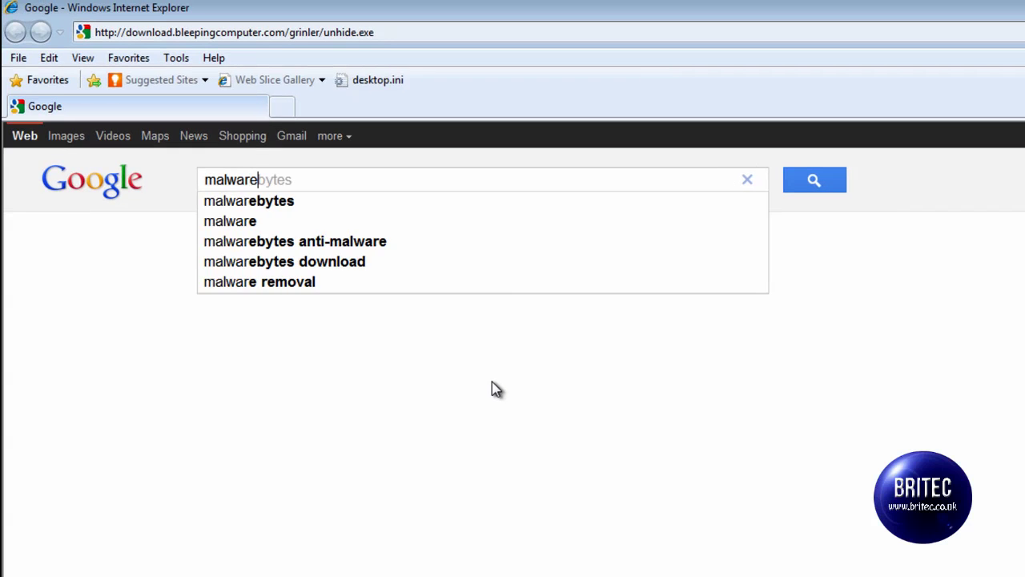
pyautogui.write('bytes')
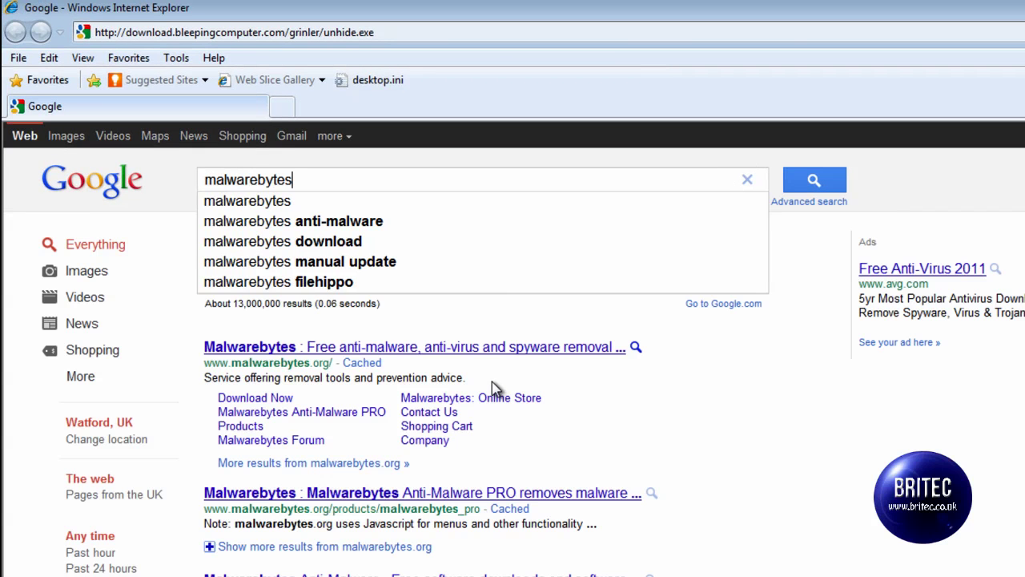
pyautogui.click(476, 351)
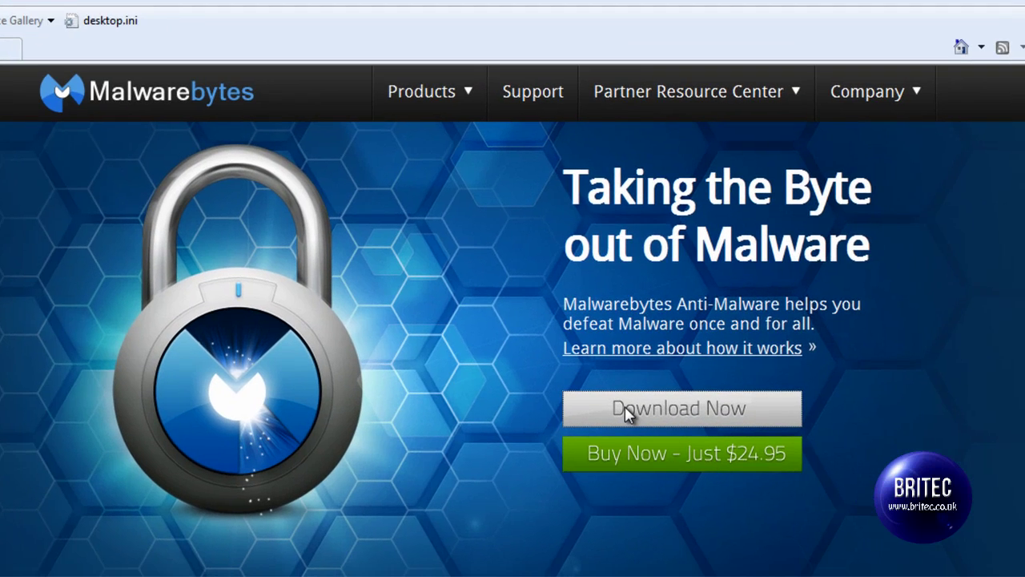
# - Download Malwarebytes Anti-Malware through CNET, allowing the blocked file download, and choose to run the installer
pyautogui.click(624, 410)
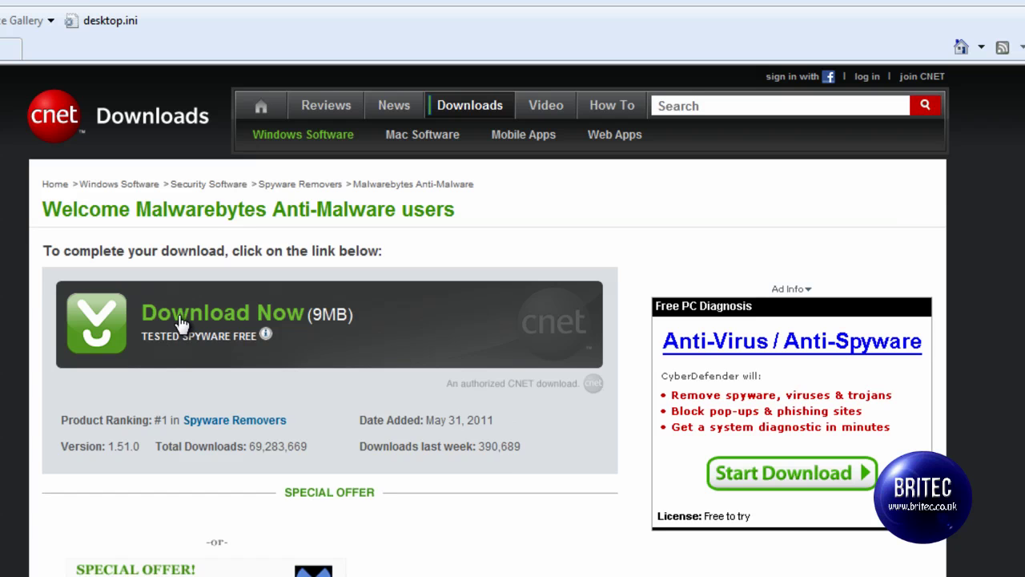
pyautogui.click(180, 321)
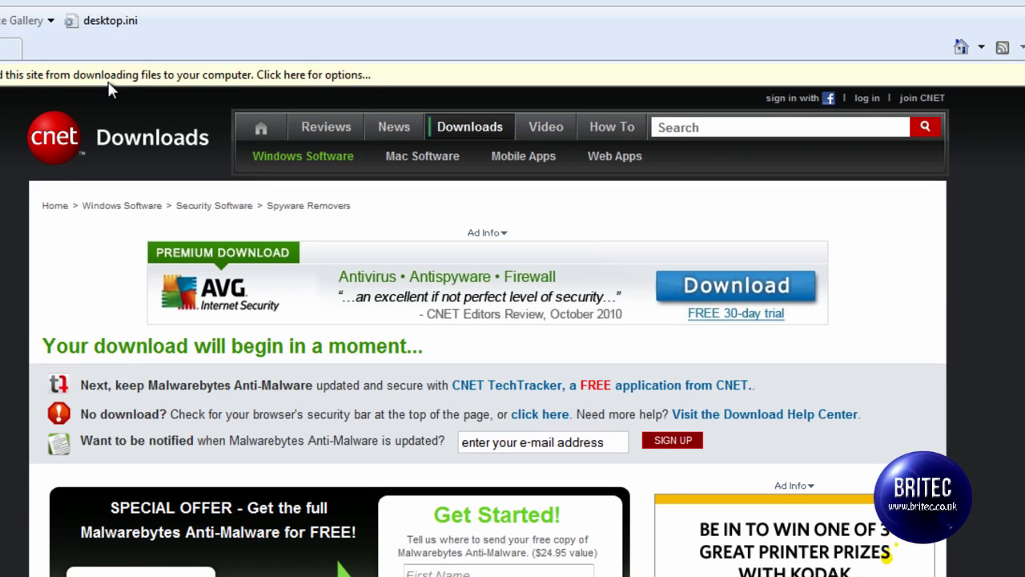
pyautogui.click(109, 78)
pyautogui.click(160, 91)
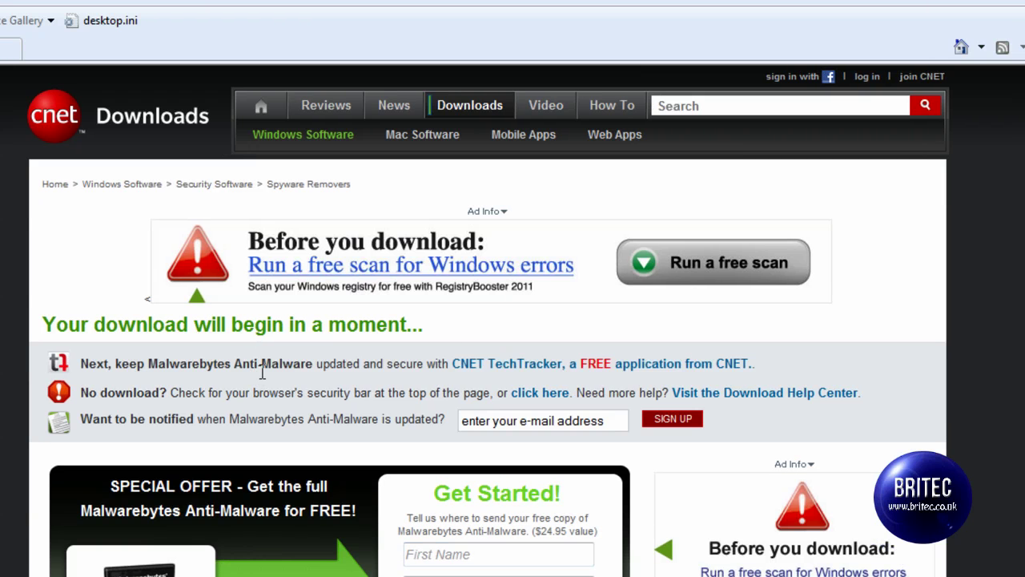
pyautogui.click(473, 383)
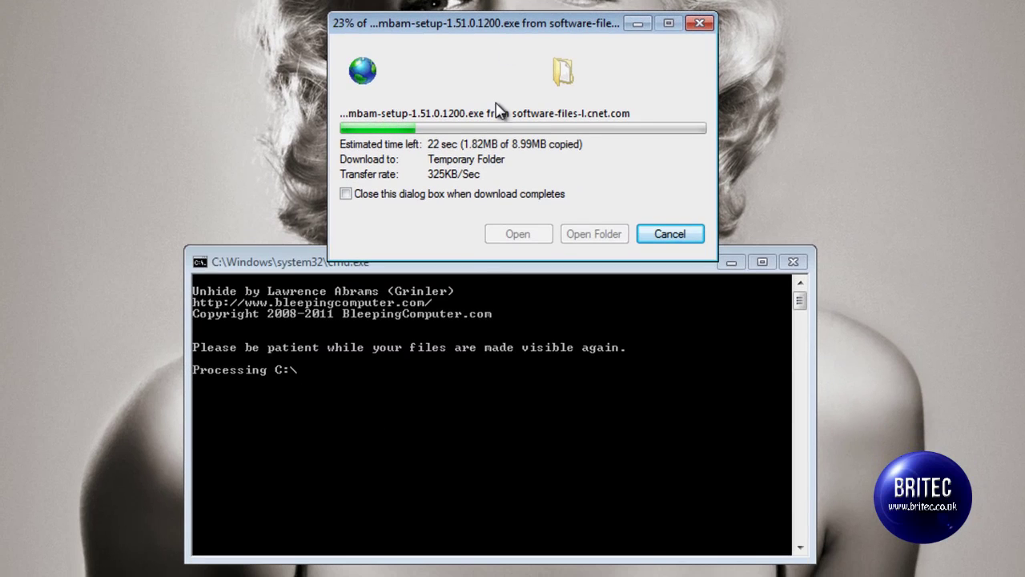
# - Move the download dialog clear of the Unhide window, allow the Malwarebytes installer to run and start setup in English
pyautogui.moveTo(442, 254); pyautogui.dragTo(442, 216)
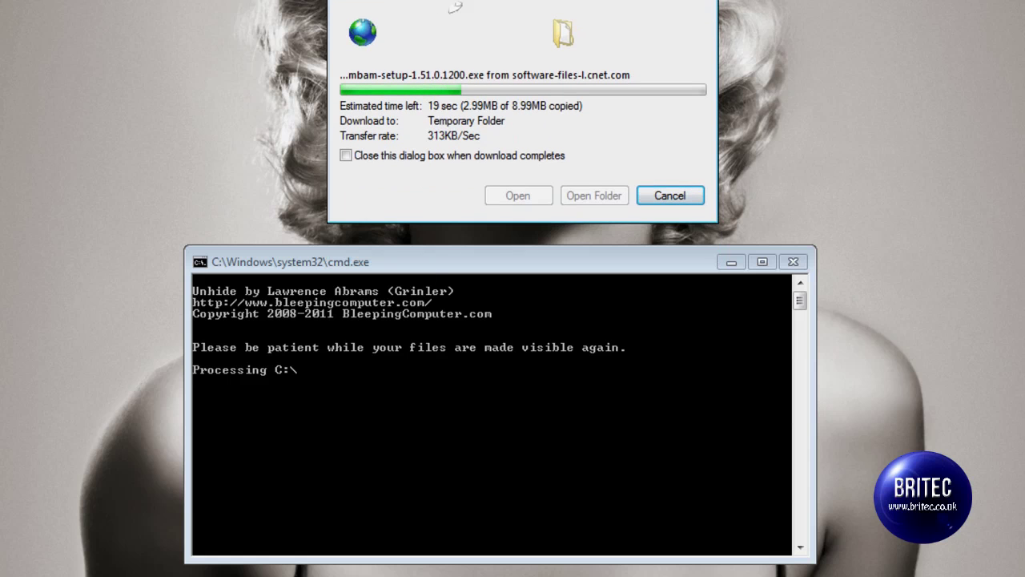
pyautogui.moveTo(523, 4); pyautogui.dragTo(506, 0)
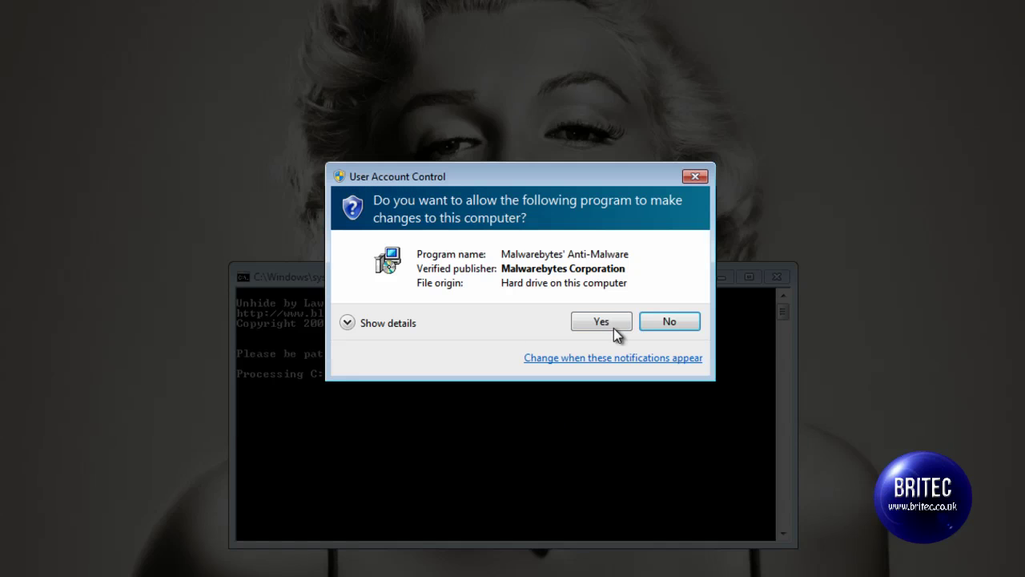
pyautogui.click(601, 321)
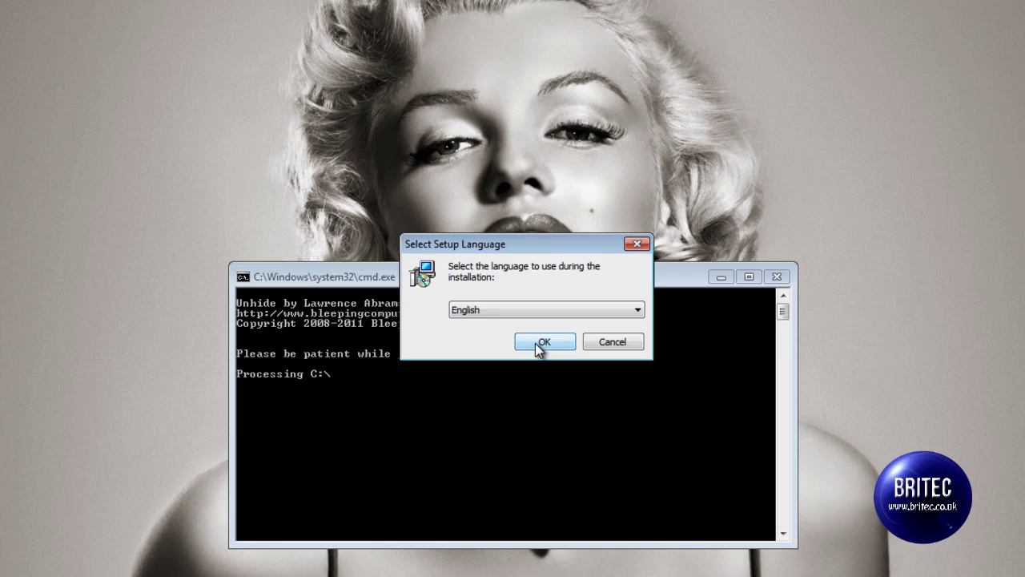
pyautogui.click(535, 344)
pyautogui.click(642, 438)
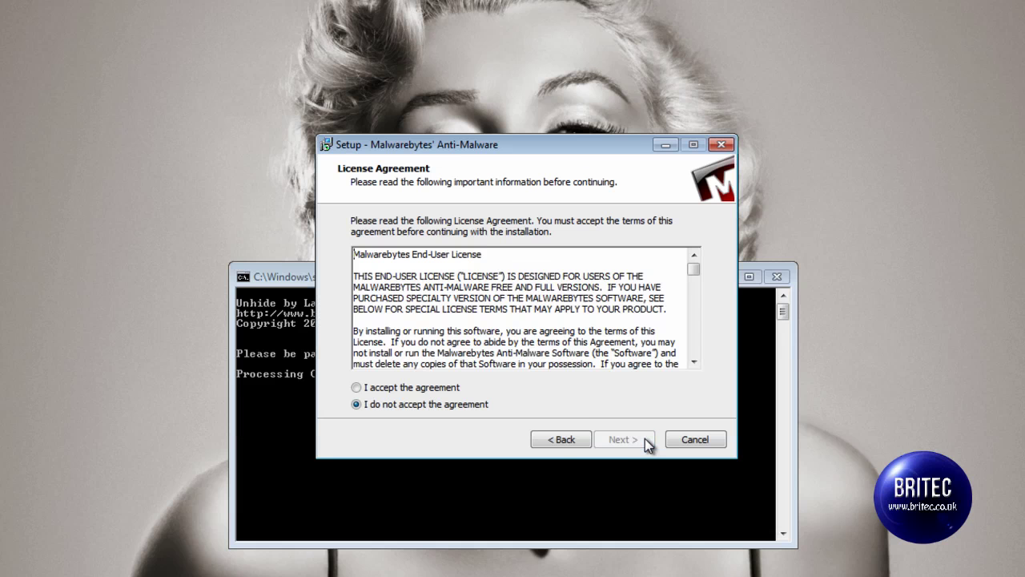
# - Accept the Malwarebytes license agreement and install the program with the default settings and a desktop icon
pyautogui.click(455, 390)
pyautogui.click(615, 441)
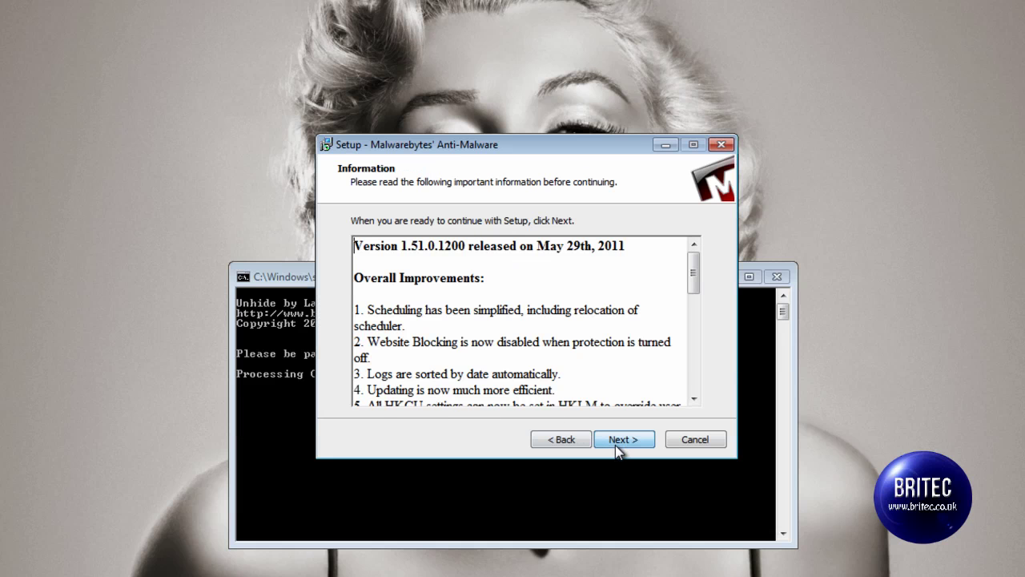
pyautogui.click(619, 442)
pyautogui.click(621, 446)
pyautogui.click(623, 442)
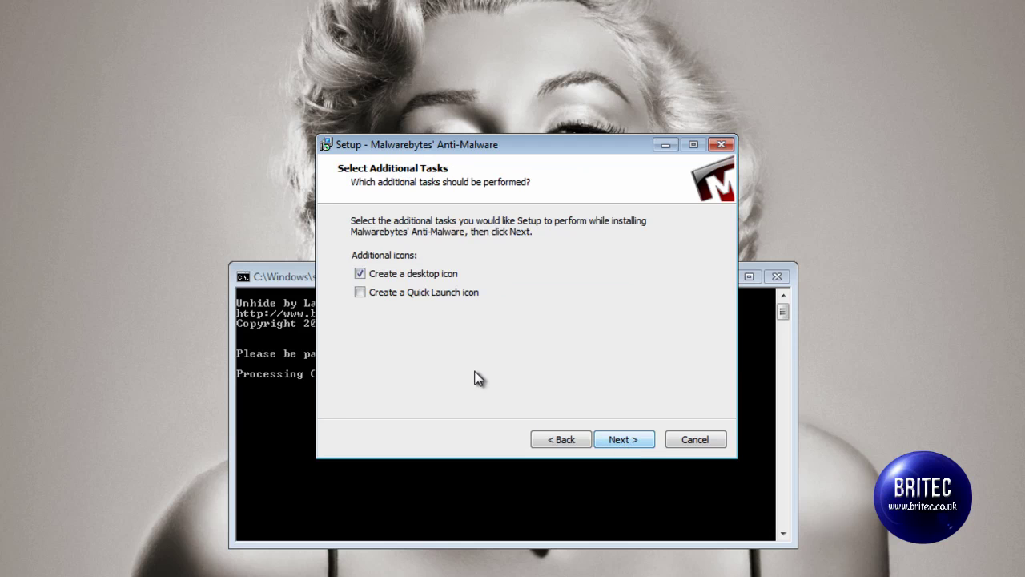
pyautogui.click(639, 452)
pyautogui.click(624, 439)
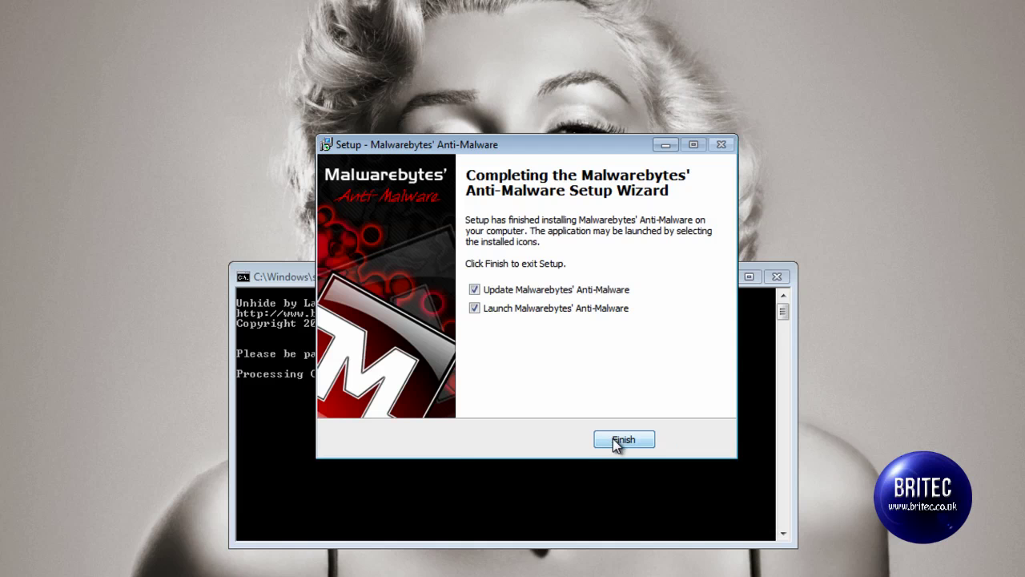
# - Finish the setup with updating and launching Malwarebytes' Anti-Malware enabled, and dismiss Unhide's completion message
pyautogui.click(616, 440)
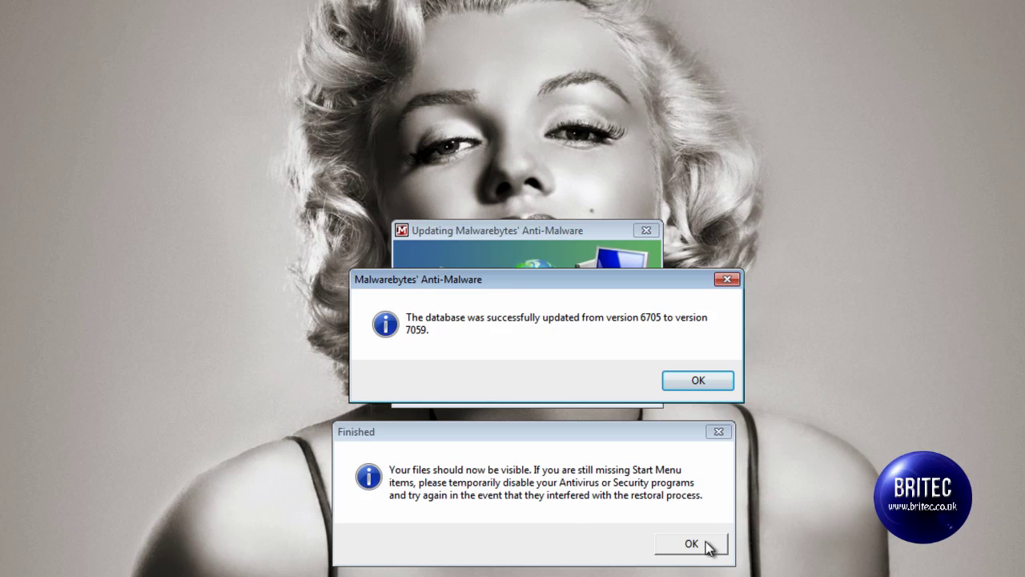
pyautogui.click(687, 544)
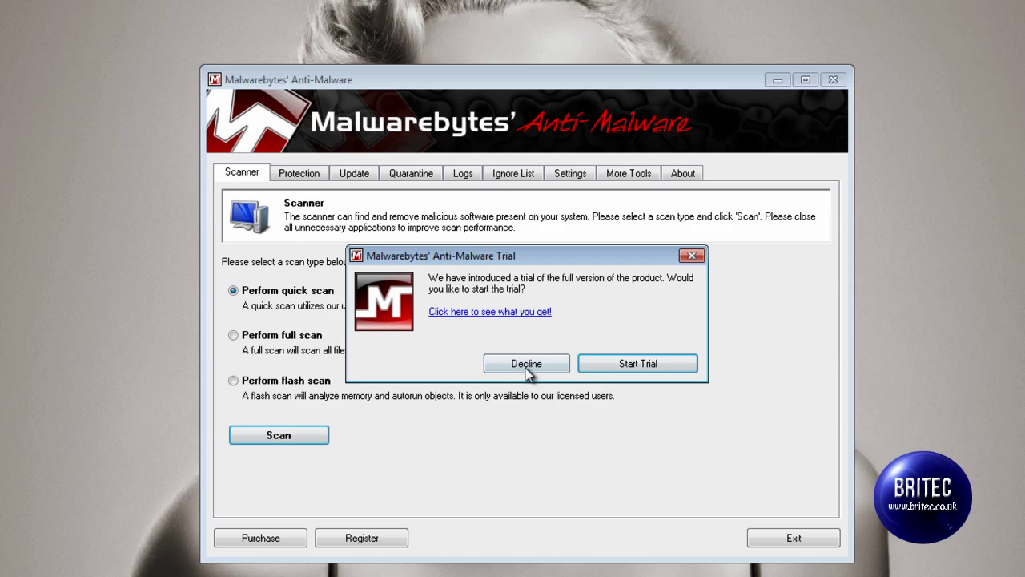
# - Decline the Malwarebytes trial, start a quick scan and move the scanner window aside
pyautogui.click(527, 366)
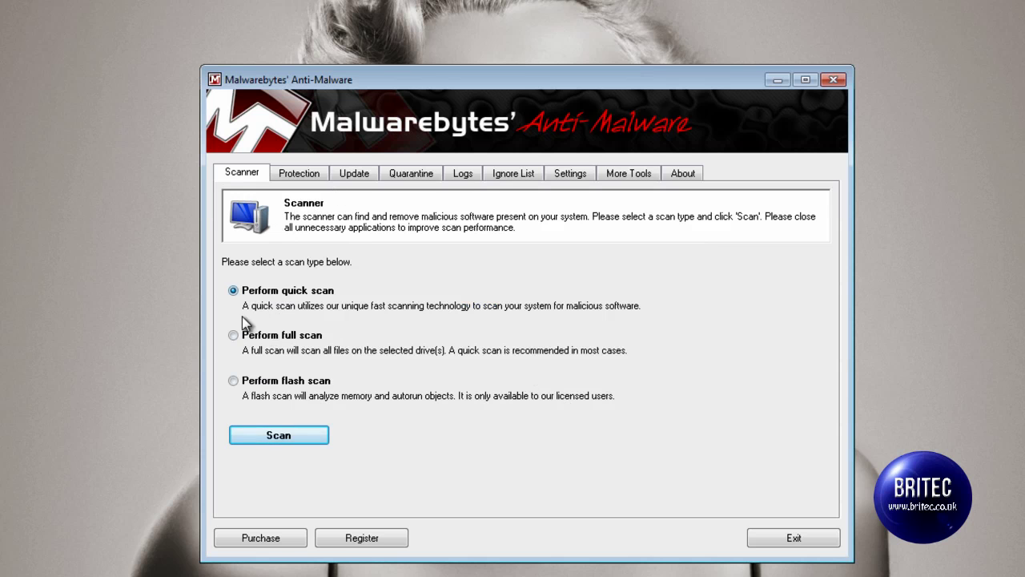
pyautogui.click(282, 440)
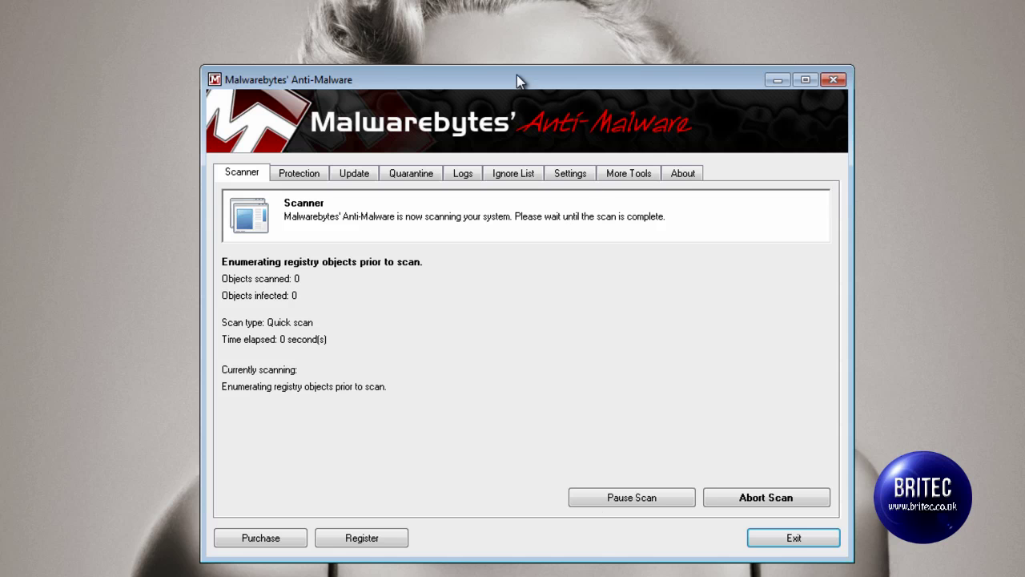
pyautogui.moveTo(506, 76); pyautogui.dragTo(457, 65)
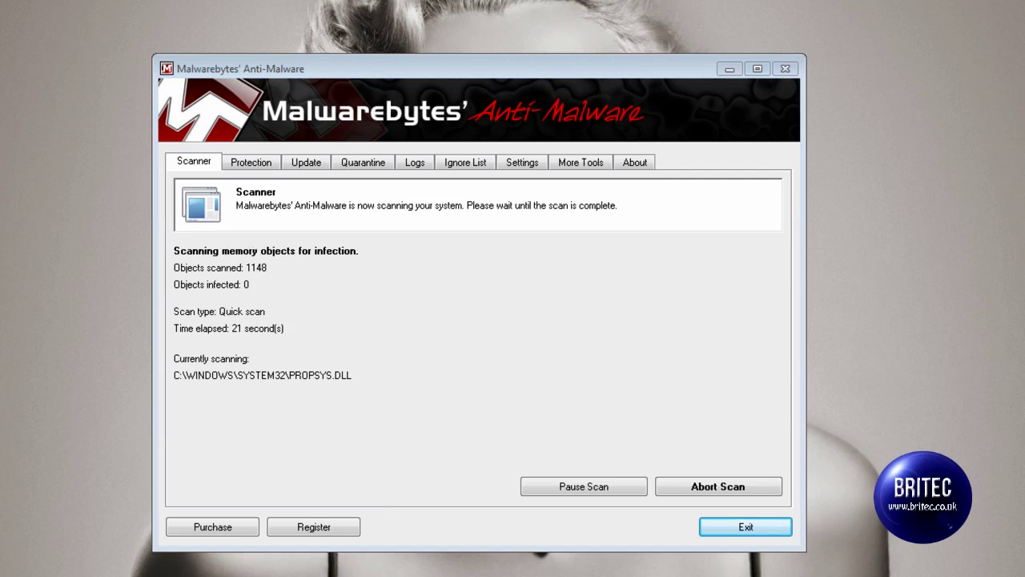
# - Look into the Users folder on the system drive during the scan, and return to the Malwarebytes window
pyautogui.press('super')
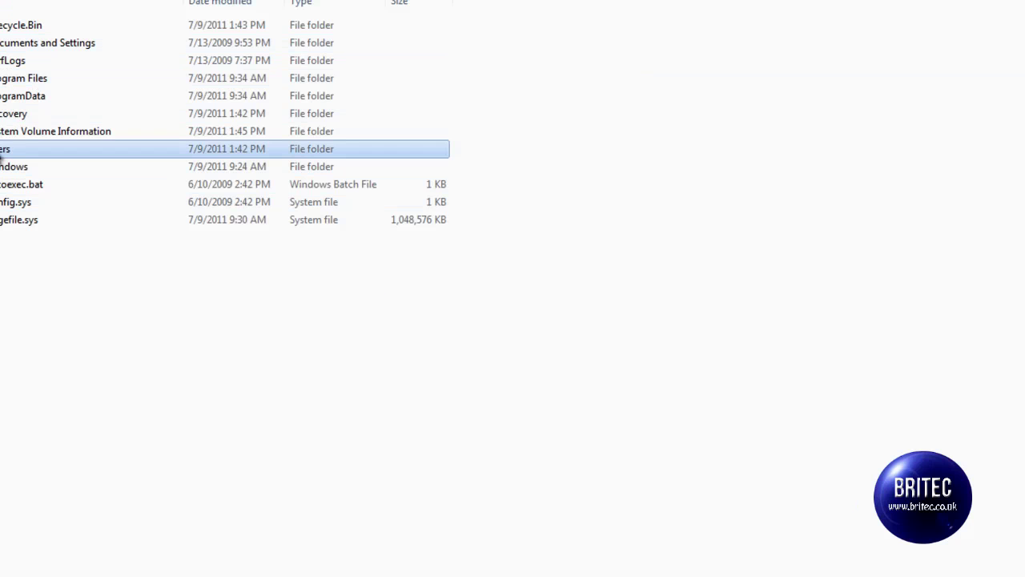
pyautogui.doubleClick(4, 149)
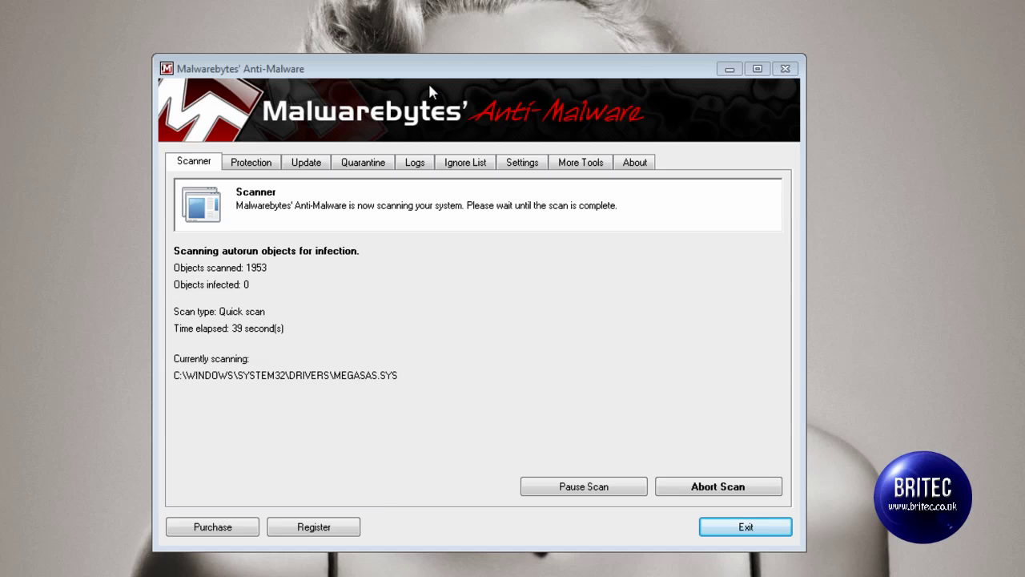
pyautogui.moveTo(439, 80); pyautogui.dragTo(458, 78)
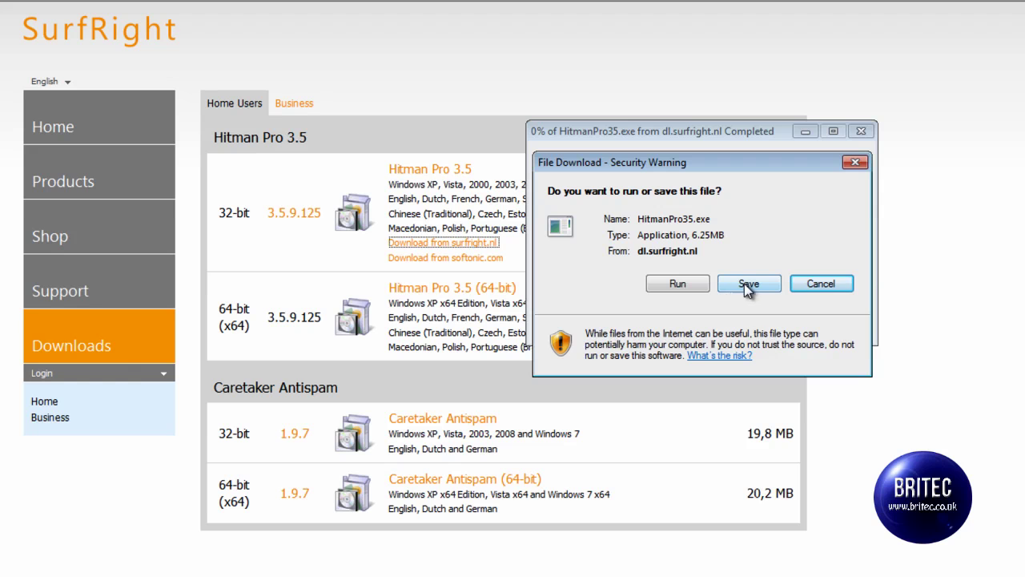
# - Save HitmanPro35.exe to the Desktop, allow Hitman Pro 3.5 to run and minimise its window
pyautogui.click(747, 284)
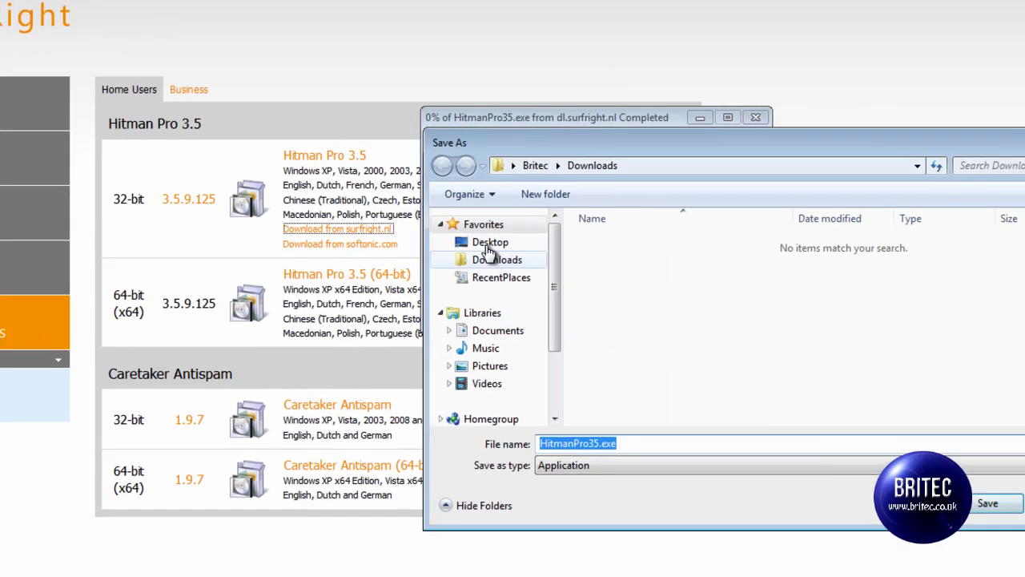
pyautogui.click(595, 256)
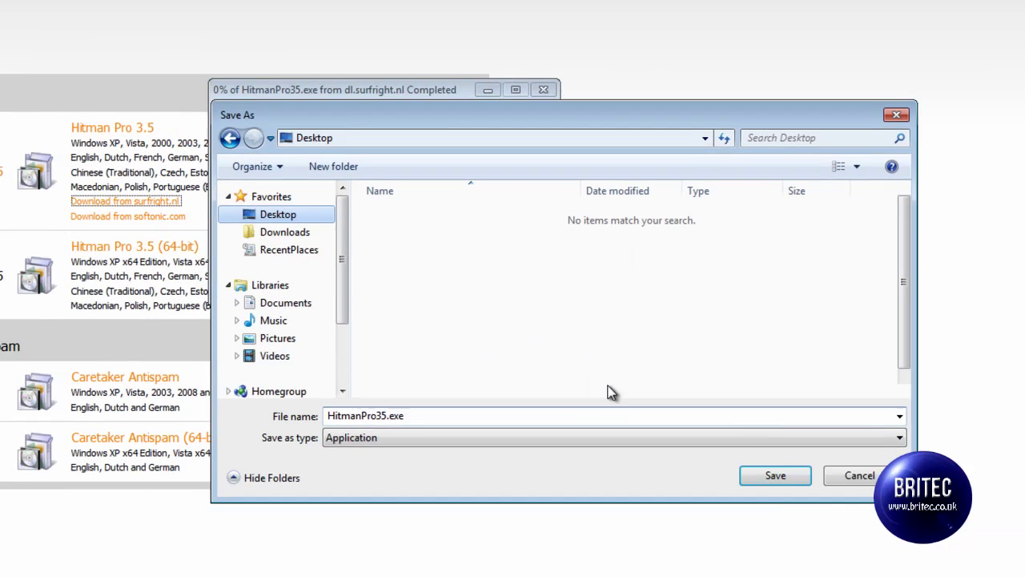
pyautogui.click(776, 477)
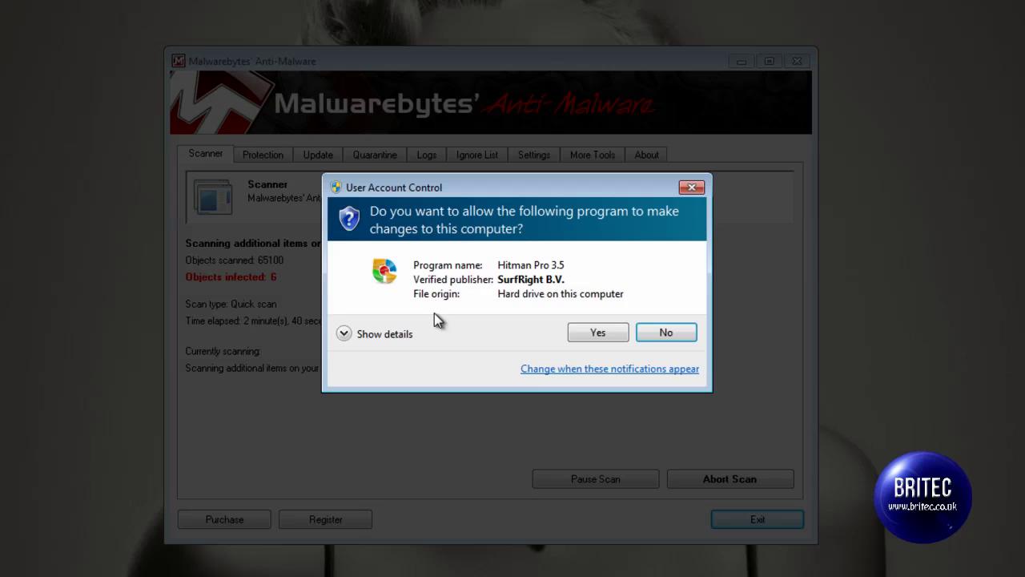
pyautogui.click(595, 332)
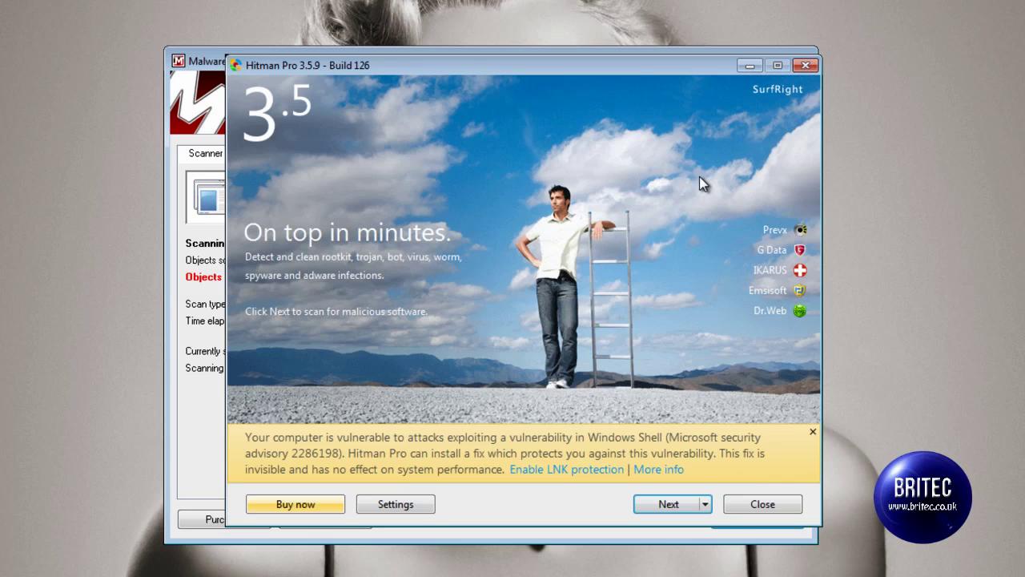
pyautogui.click(748, 65)
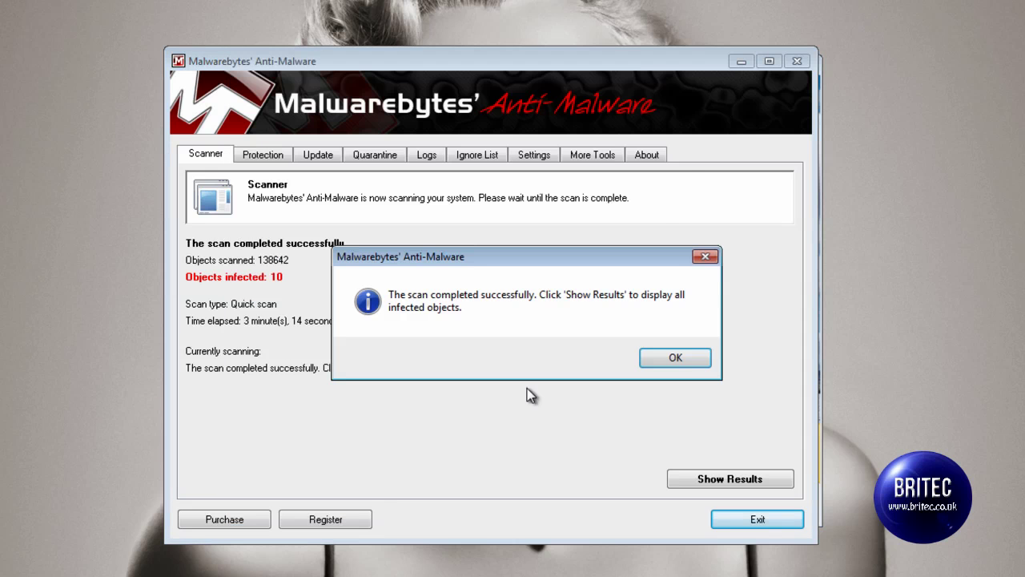
# - Show the Malwarebytes scan results, widen the Vendor column, remove all selected threats and close the log
pyautogui.click(670, 360)
pyautogui.click(755, 479)
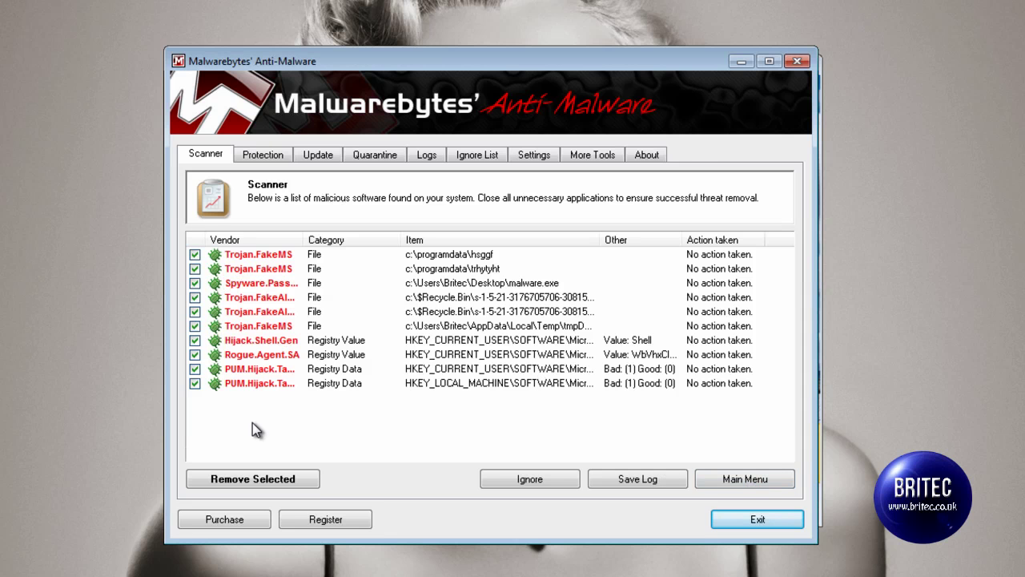
pyautogui.moveTo(303, 242); pyautogui.dragTo(350, 242)
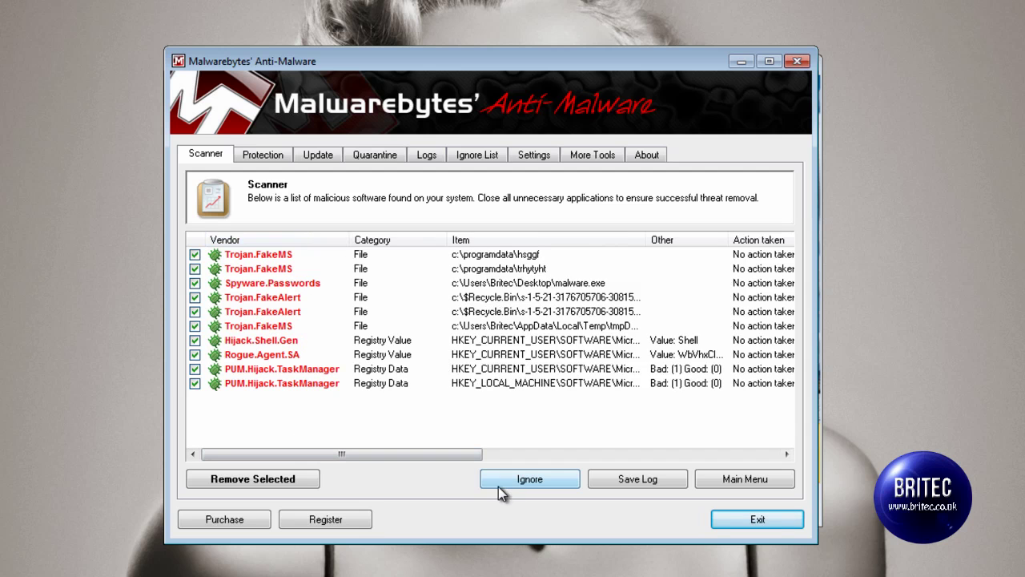
pyautogui.click(284, 483)
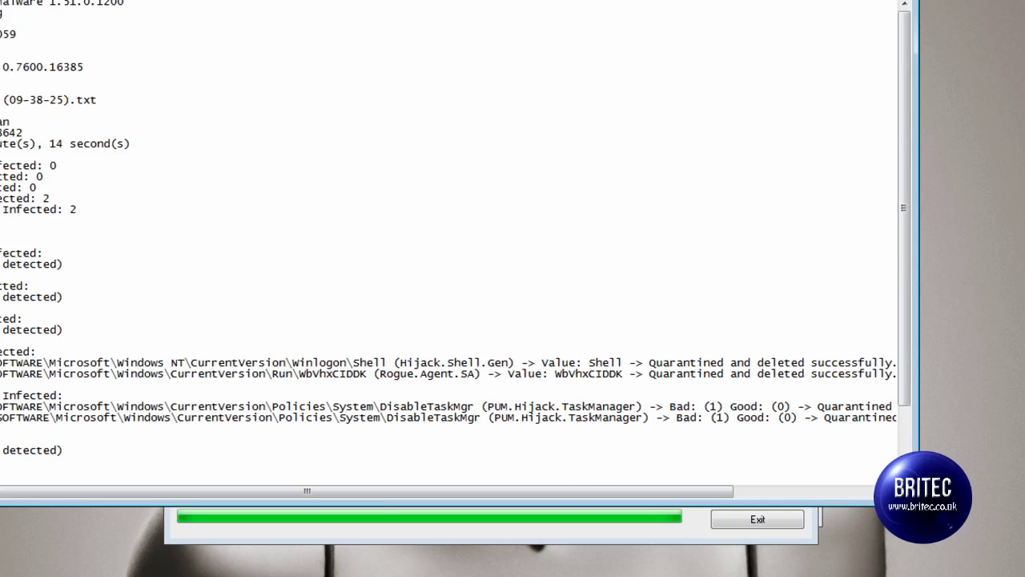
pyautogui.hotkey('alt', 'F4')
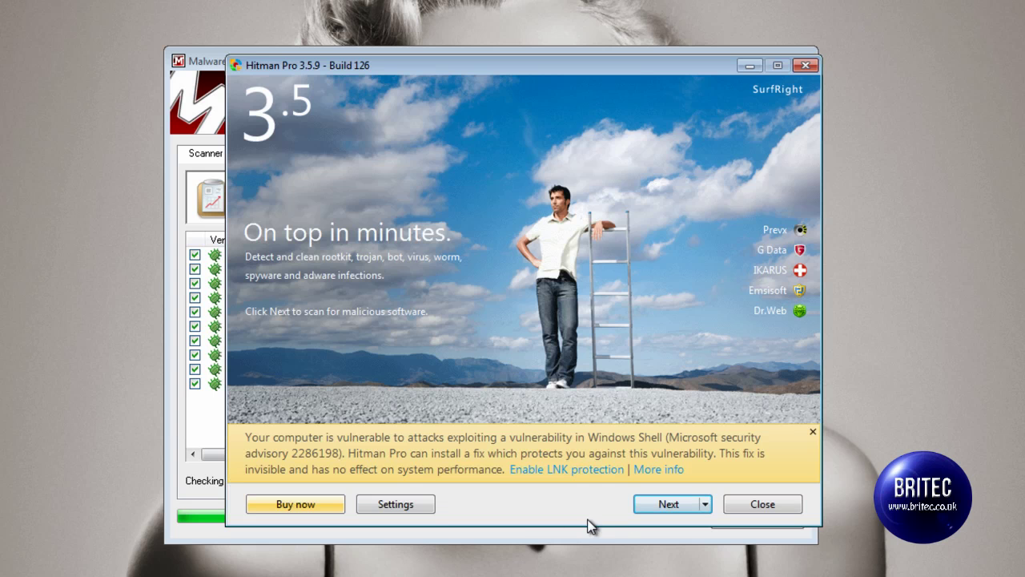
# - Accept the Hitman Pro license terms, run a one-time scan without registering and close the program when the scan finishes
pyautogui.click(660, 509)
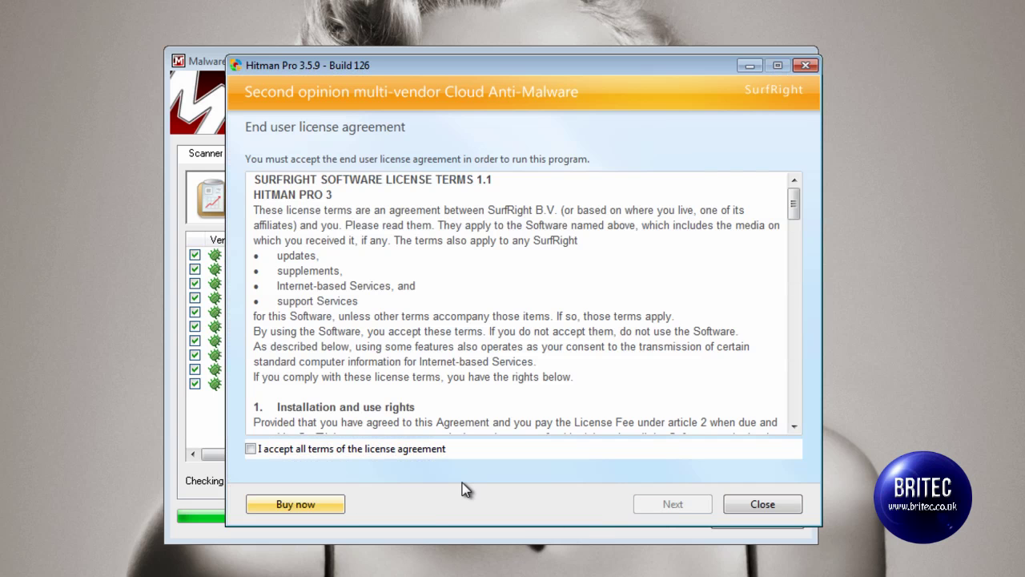
pyautogui.click(264, 450)
pyautogui.click(649, 504)
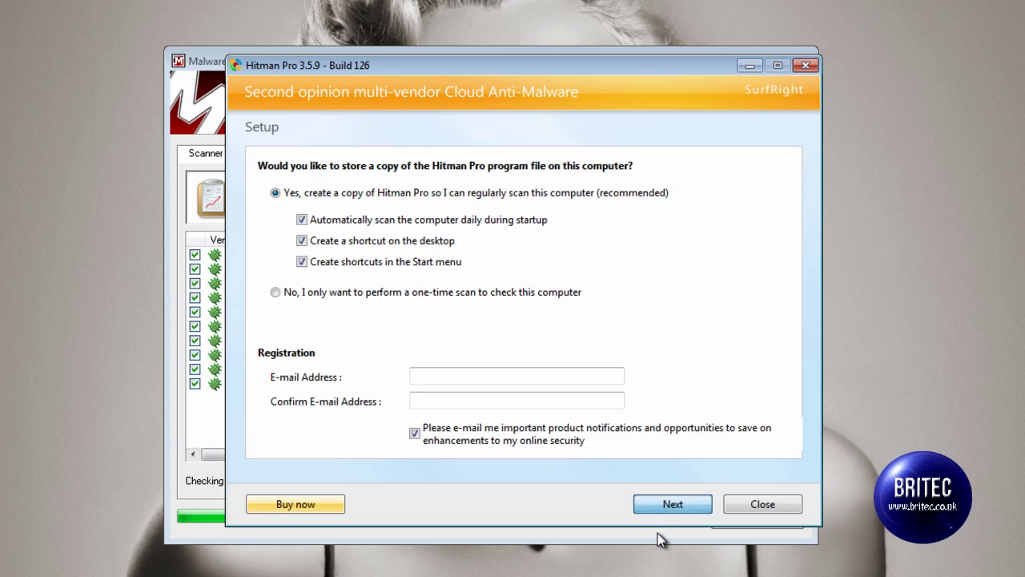
pyautogui.click(747, 68)
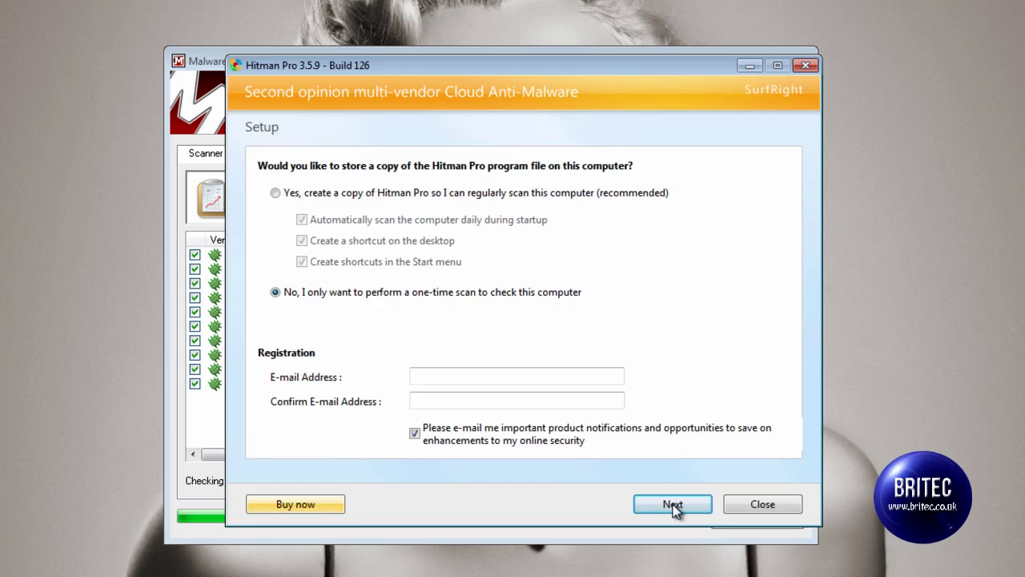
pyautogui.click(667, 509)
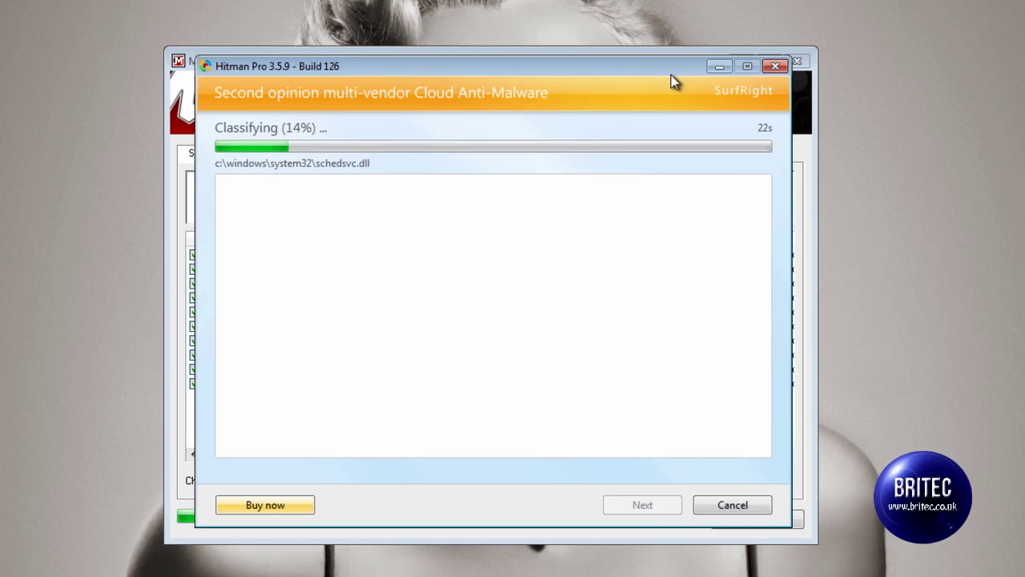
pyautogui.click(717, 69)
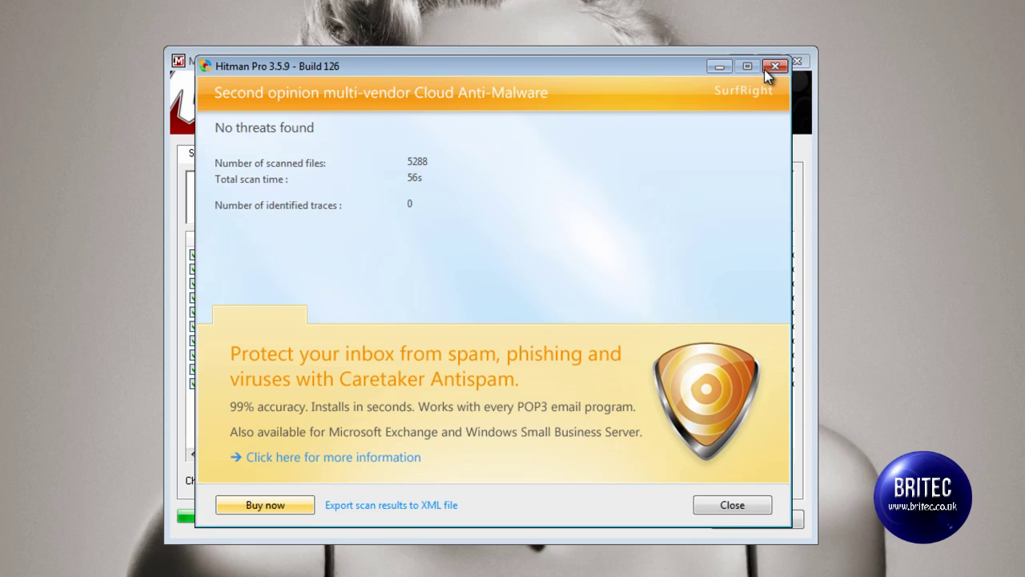
pyautogui.click(731, 506)
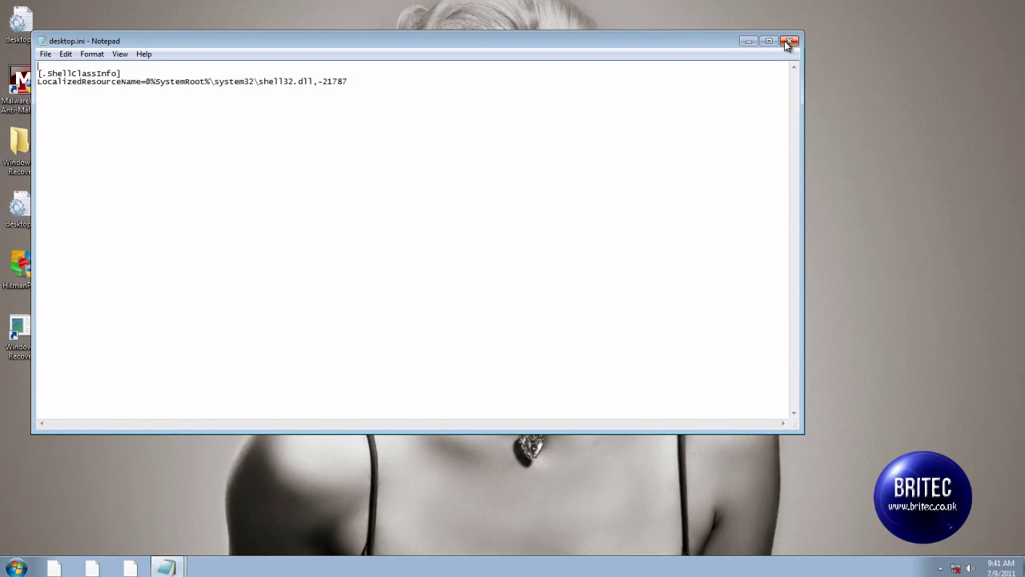
# - Close the desktop.ini file and examine the target path in the Windows 7 Recovery shortcut's properties
pyautogui.click(790, 41)
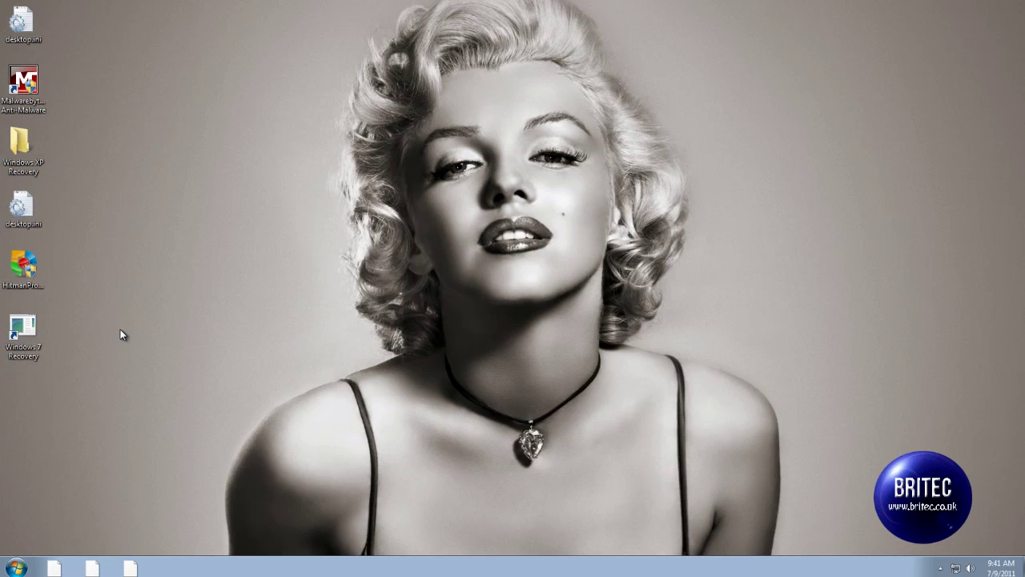
pyautogui.click(22, 328)
pyautogui.rightClick(21, 328)
pyautogui.click(56, 542)
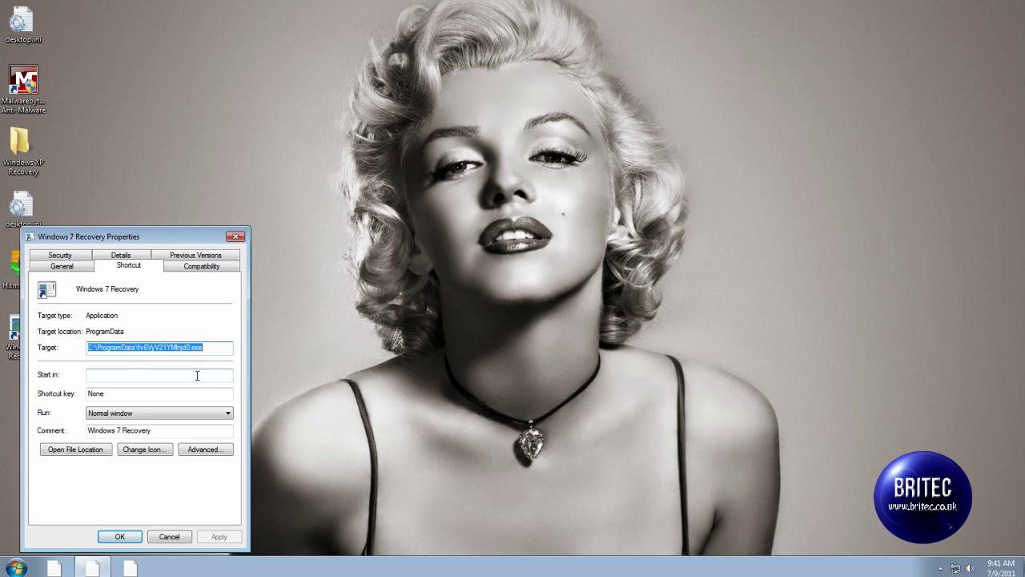
pyautogui.click(236, 237)
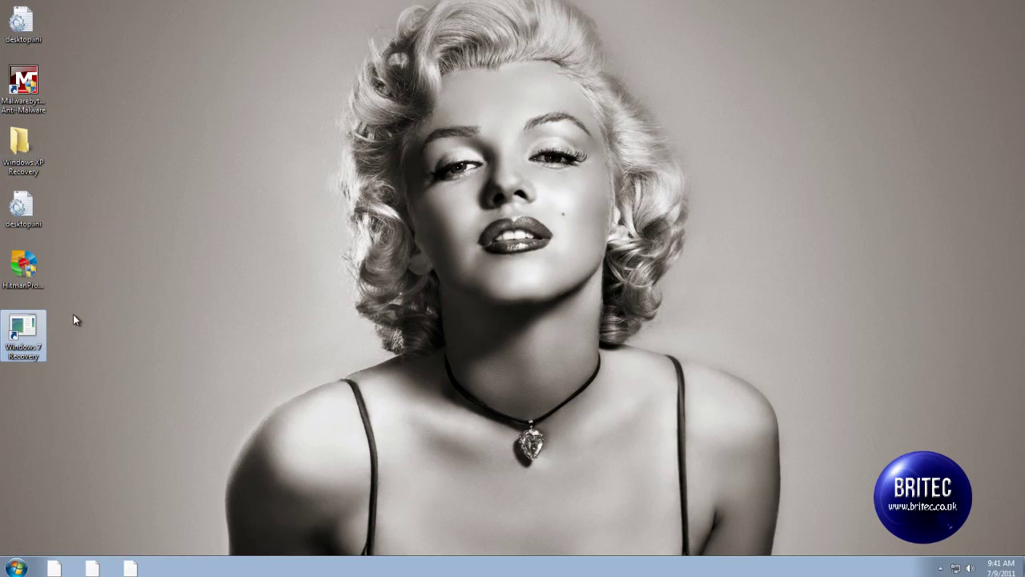
# - Delete the Windows XP Recovery folder from the desktop
pyautogui.rightClick(28, 146)
pyautogui.click(71, 306)
pyautogui.click(555, 340)
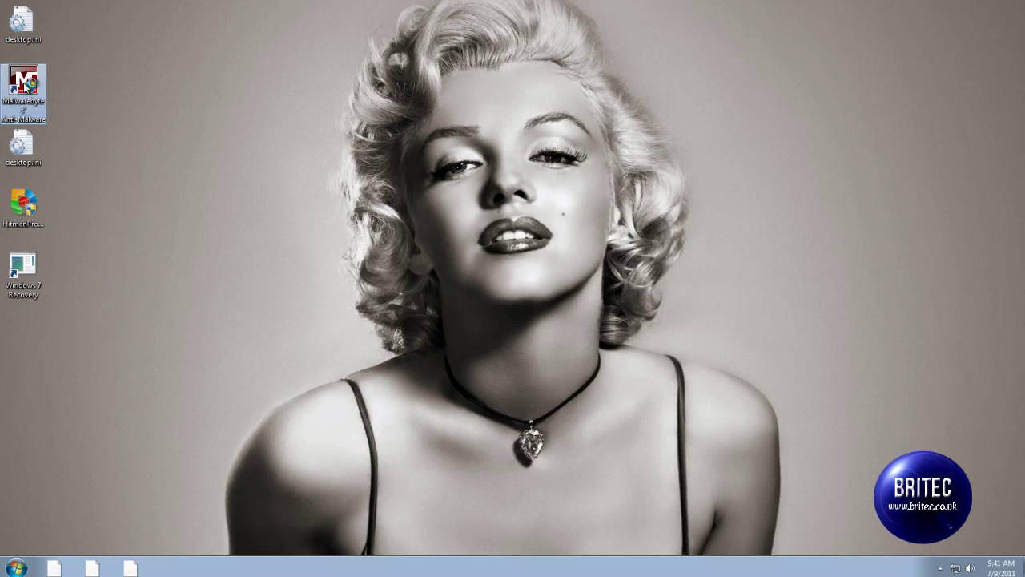
# - Launch Malwarebytes' Anti-Malware from the desktop, allow it to run and start a full scan
pyautogui.doubleClick(24, 82)
pyautogui.click(571, 306)
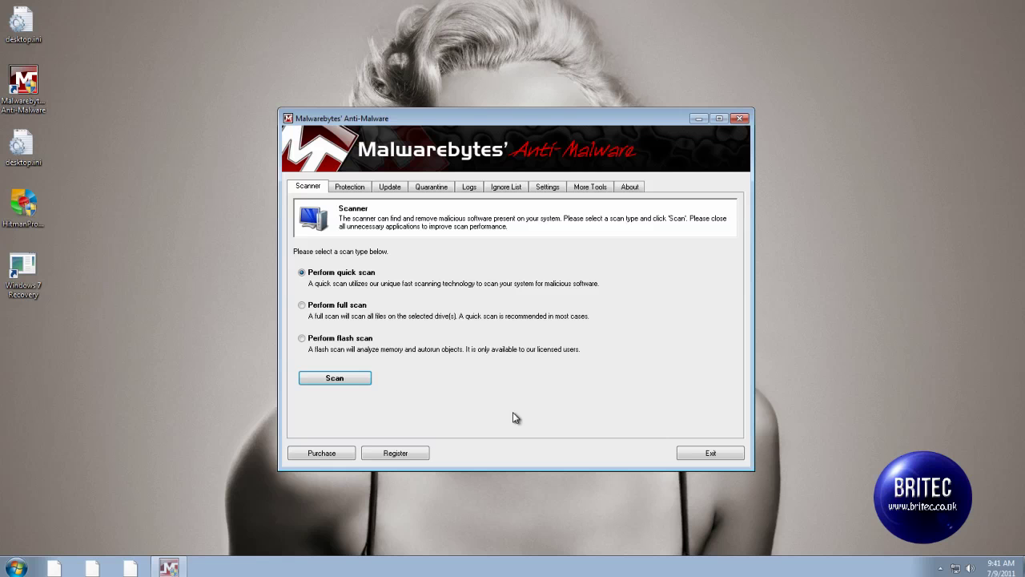
pyautogui.click(305, 307)
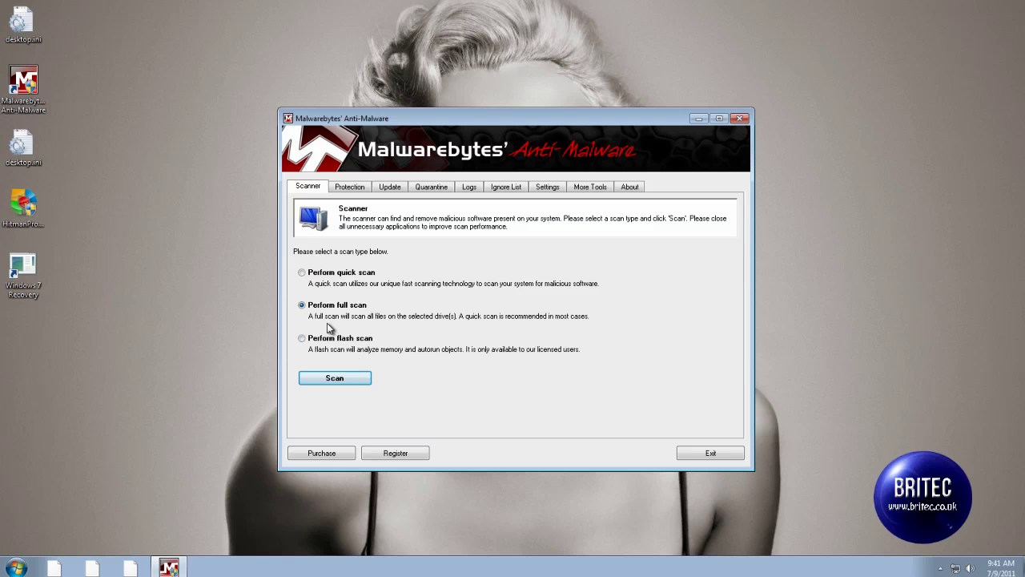
pyautogui.click(335, 376)
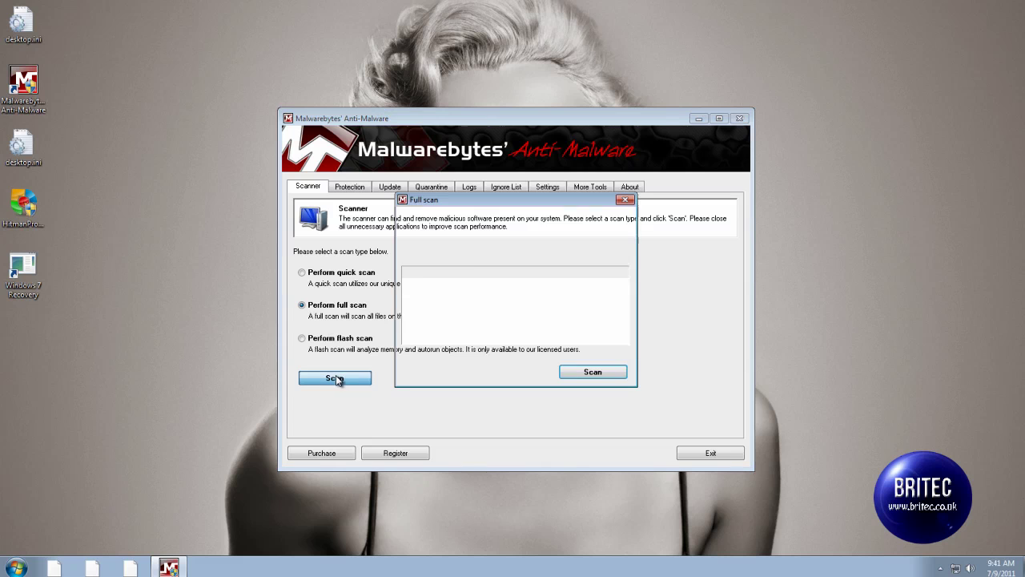
pyautogui.click(591, 372)
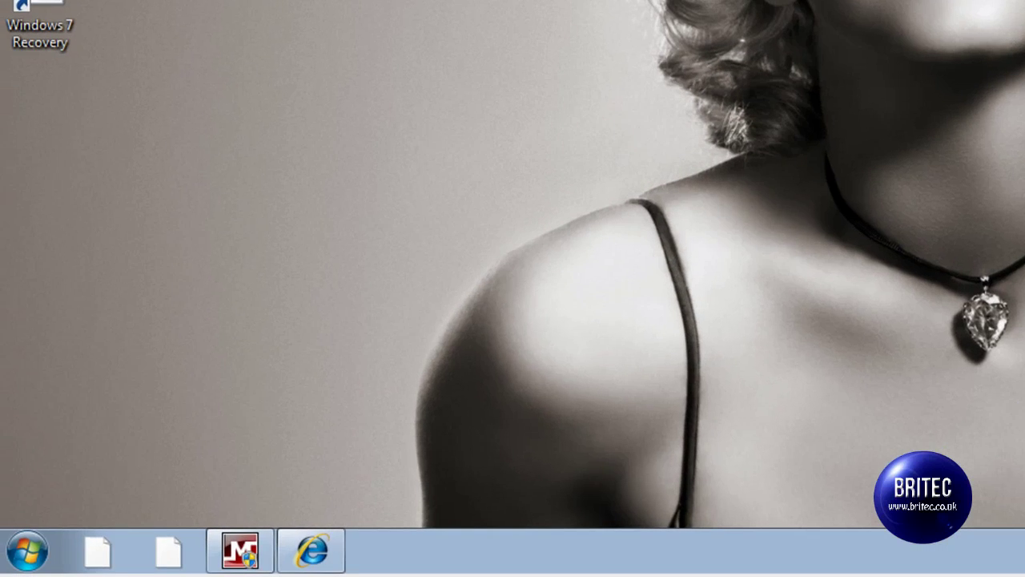
# - Open the computer's advanced system settings and display the System Protection settings
pyautogui.click(33, 554)
pyautogui.click(815, 184)
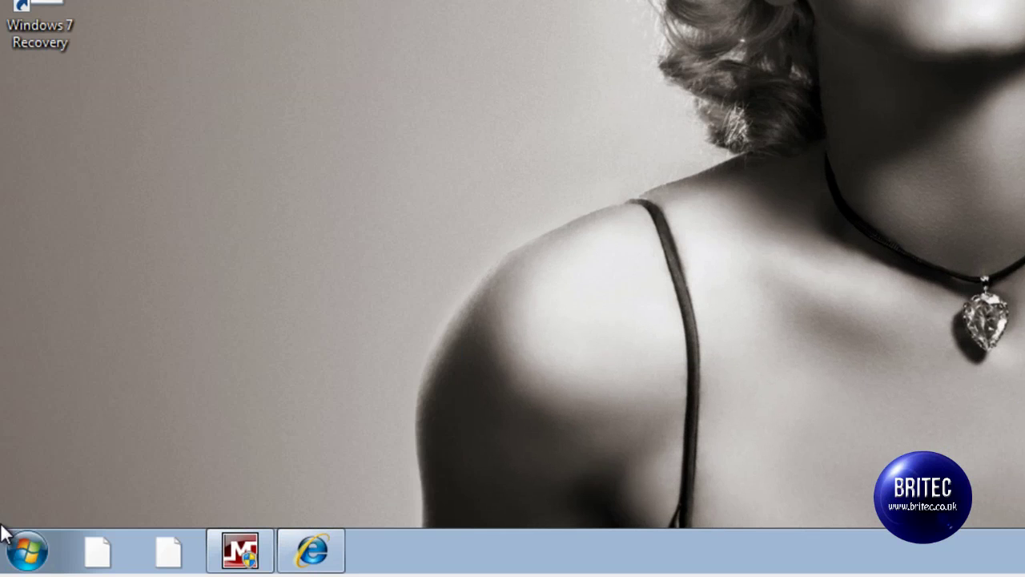
pyautogui.click(28, 551)
pyautogui.rightClick(388, 279)
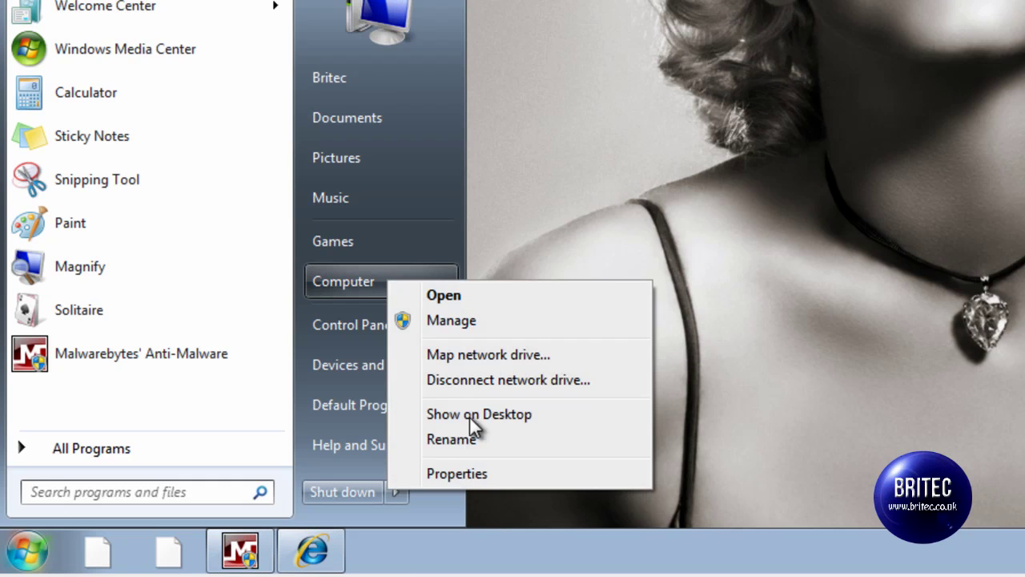
pyautogui.click(463, 470)
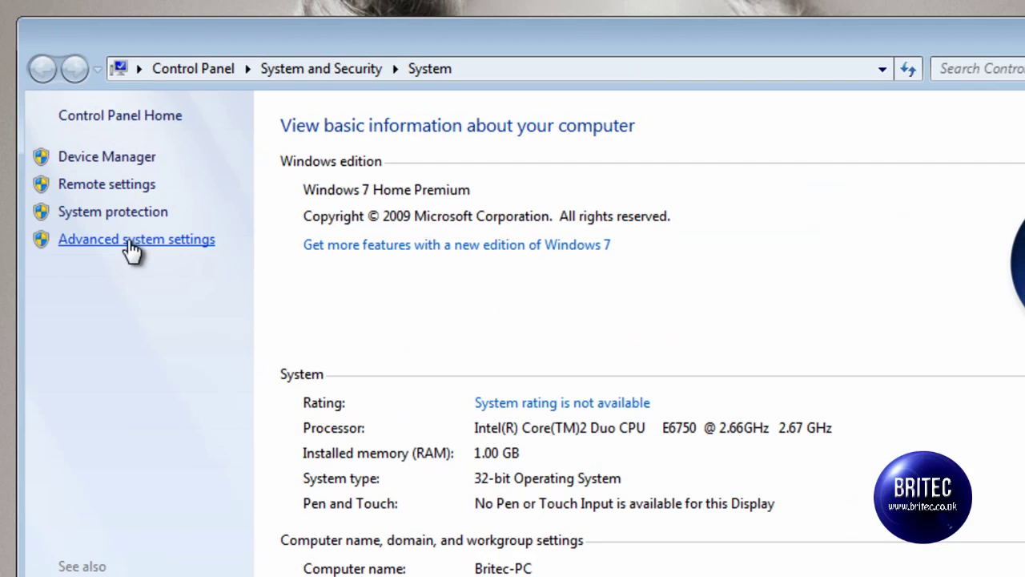
pyautogui.click(129, 241)
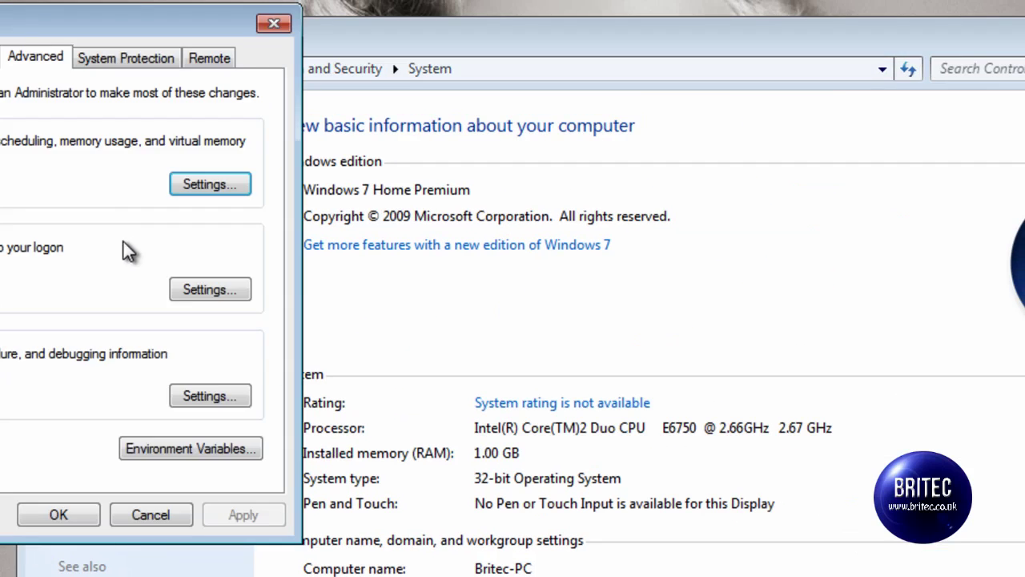
pyautogui.moveTo(18, 29); pyautogui.dragTo(385, 111)
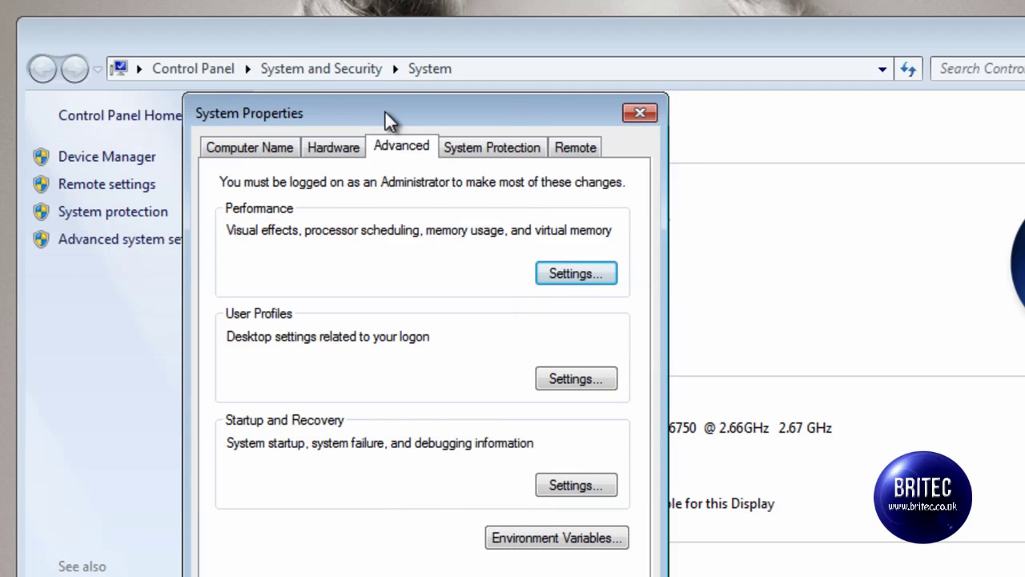
pyautogui.click(505, 152)
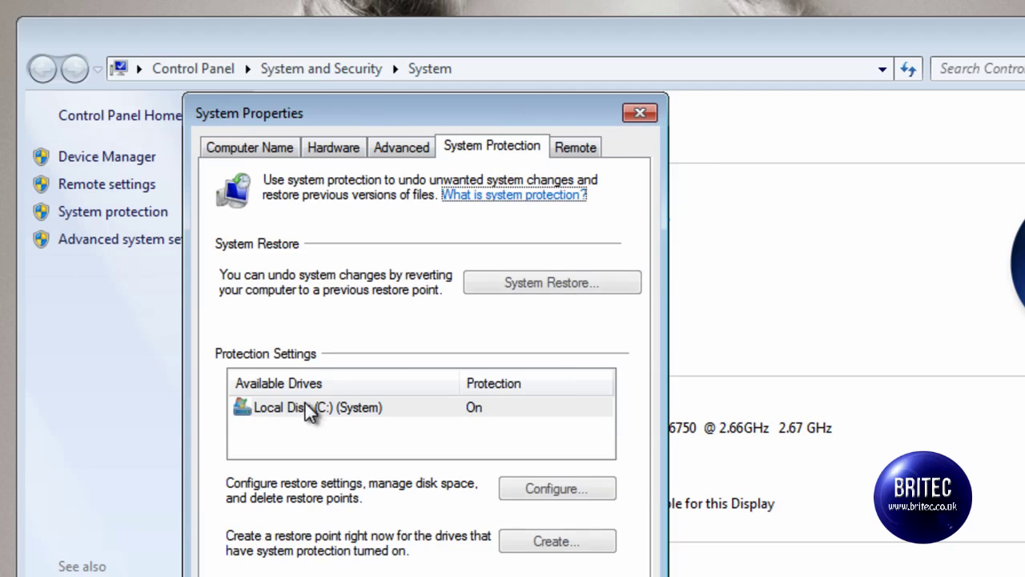
# - Turn off system protection for Local Disk (C:), confirming the change
pyautogui.click(343, 409)
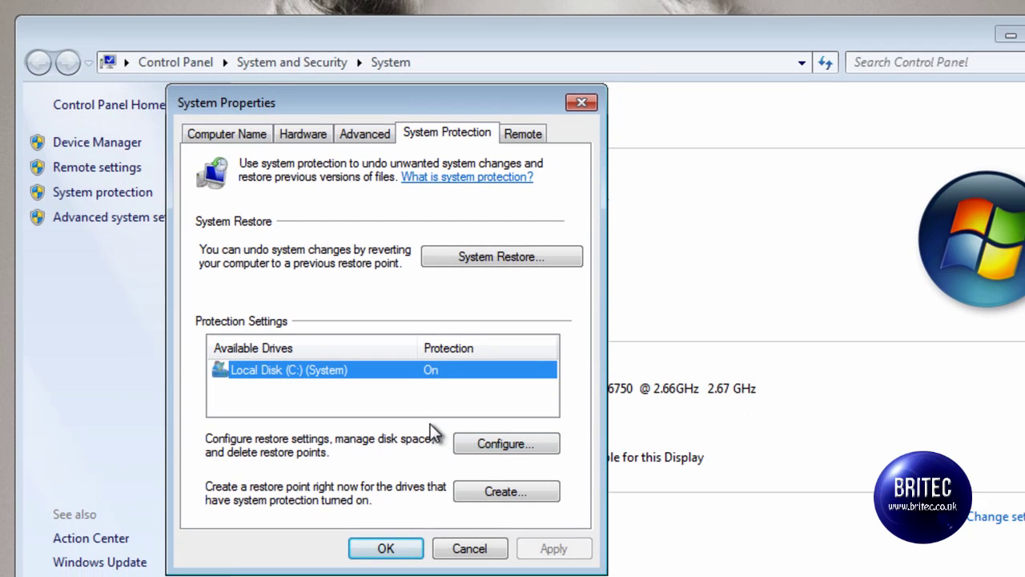
pyautogui.click(511, 444)
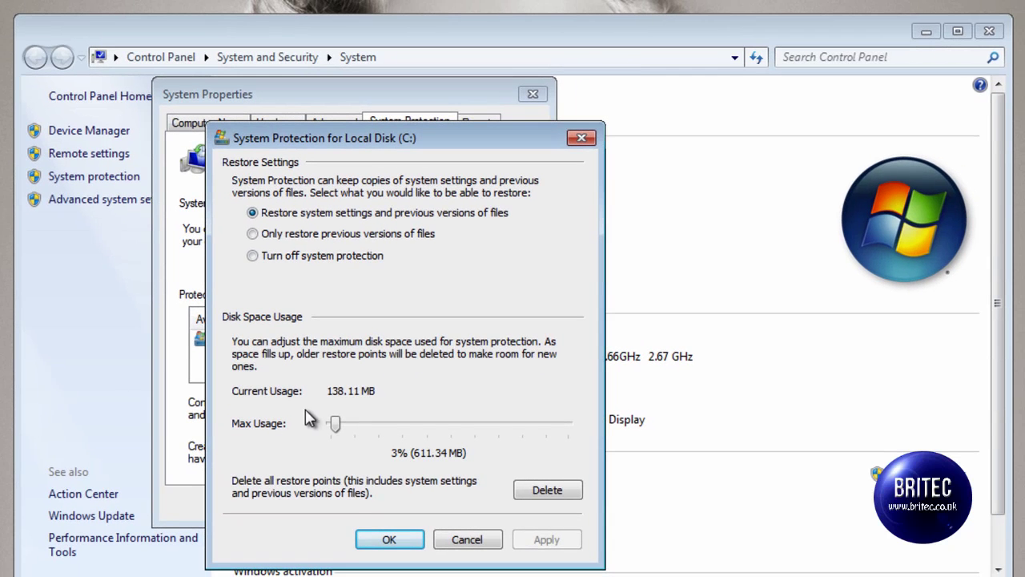
pyautogui.click(253, 255)
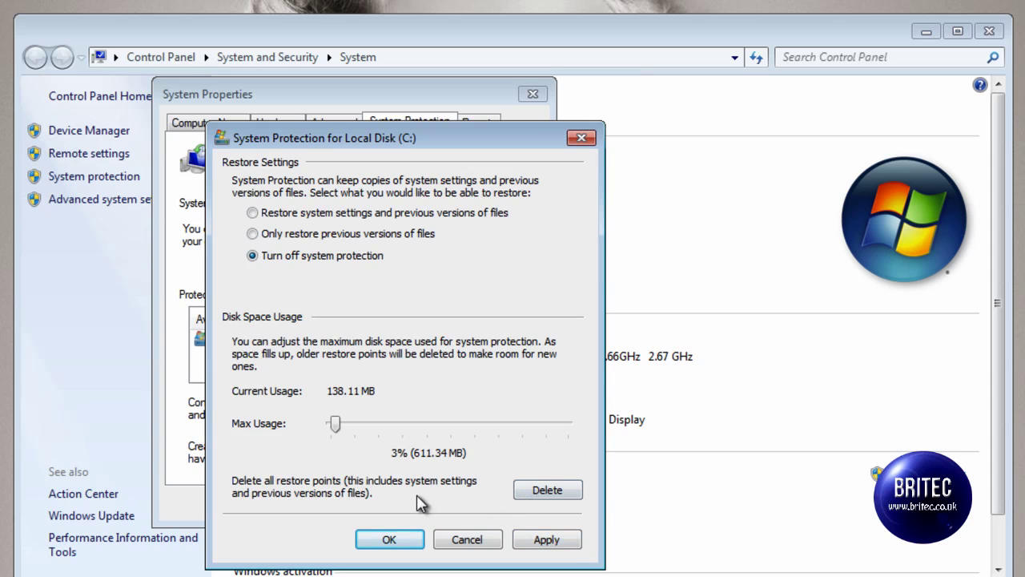
pyautogui.click(546, 539)
pyautogui.click(451, 392)
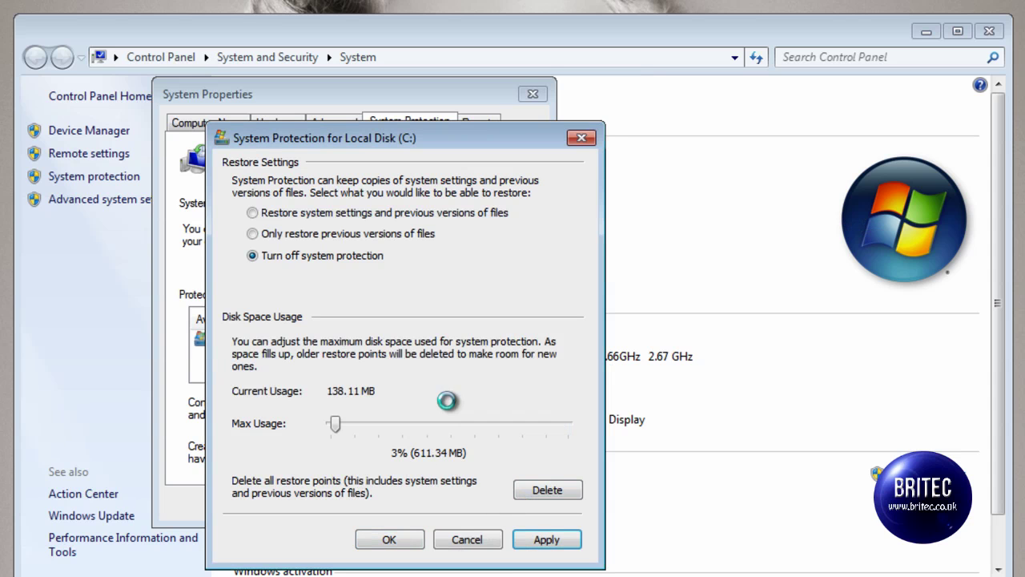
pyautogui.click(386, 532)
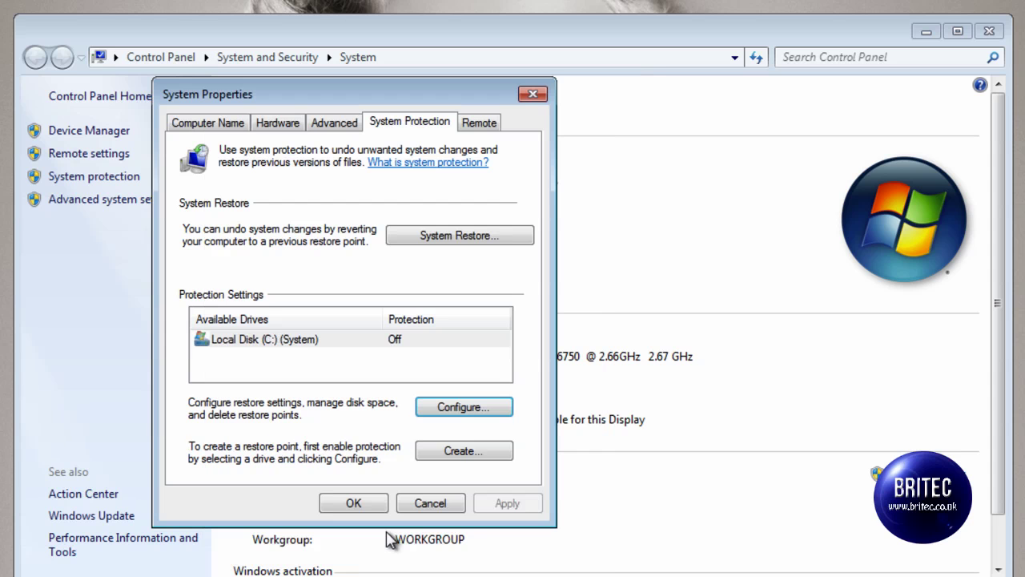
# - Turn protection for Local Disk (C:) back on with the option to restore system settings and previous versions of files
pyautogui.click(293, 342)
pyautogui.click(474, 415)
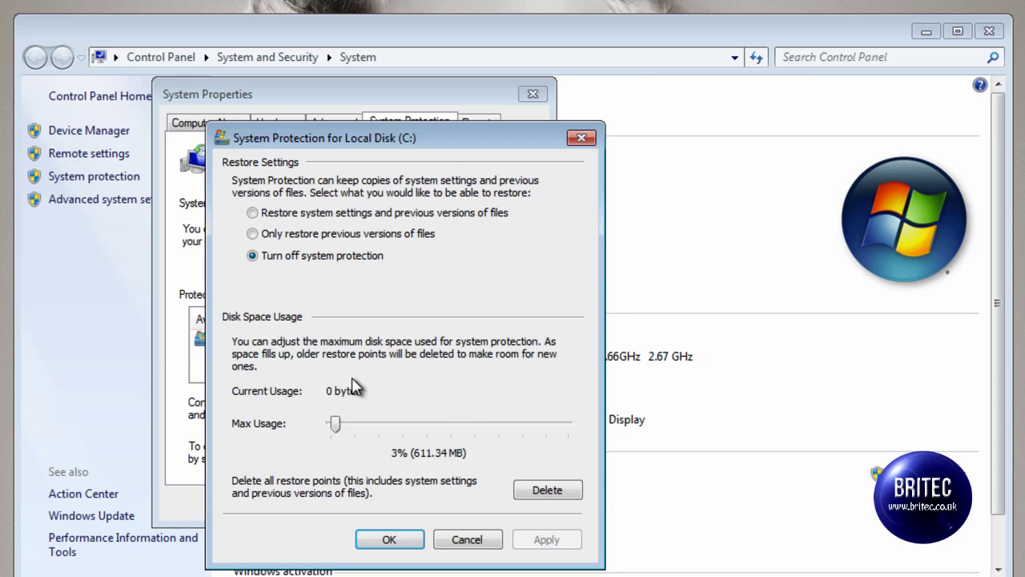
pyautogui.click(252, 212)
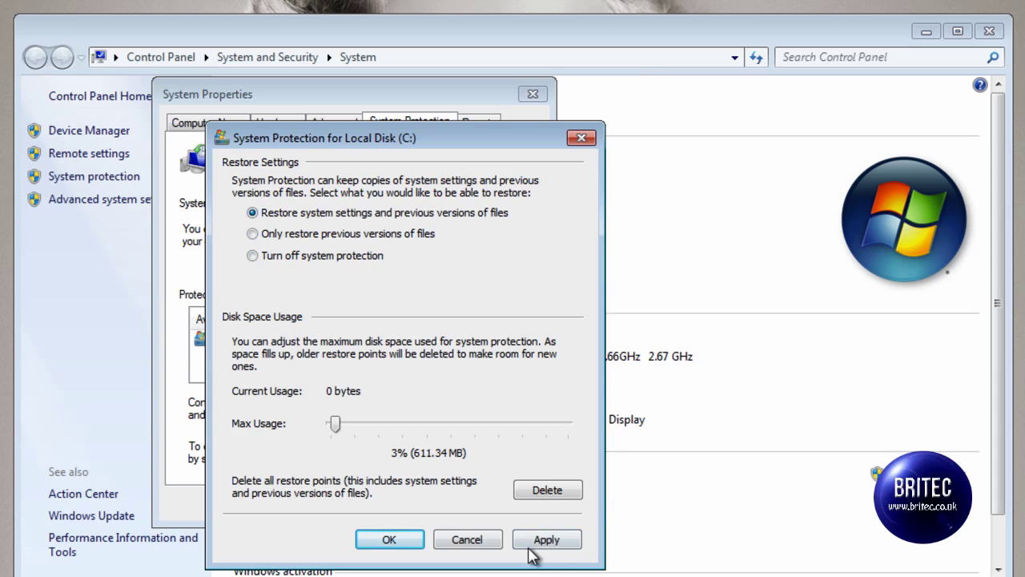
pyautogui.click(548, 543)
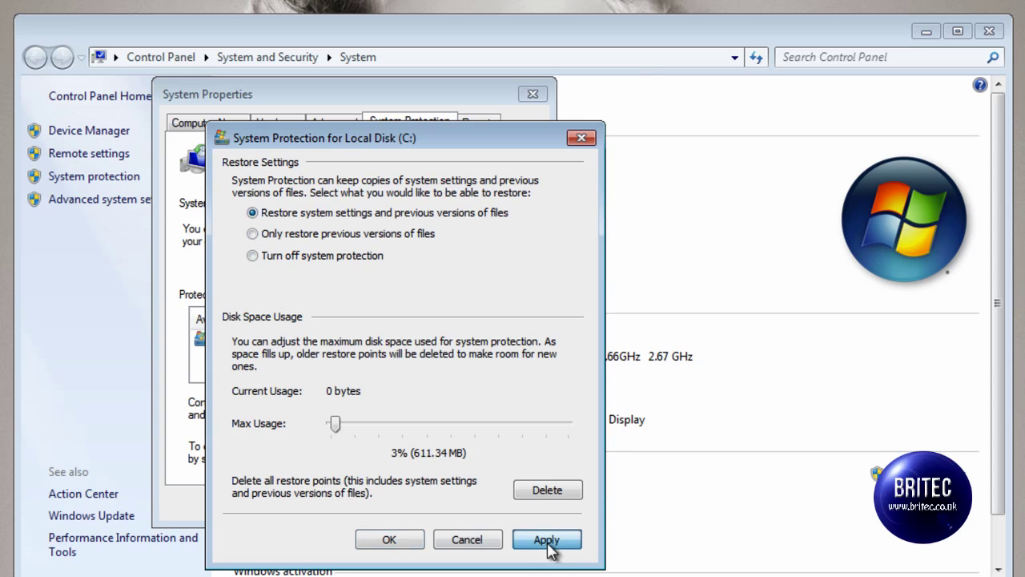
pyautogui.click(389, 541)
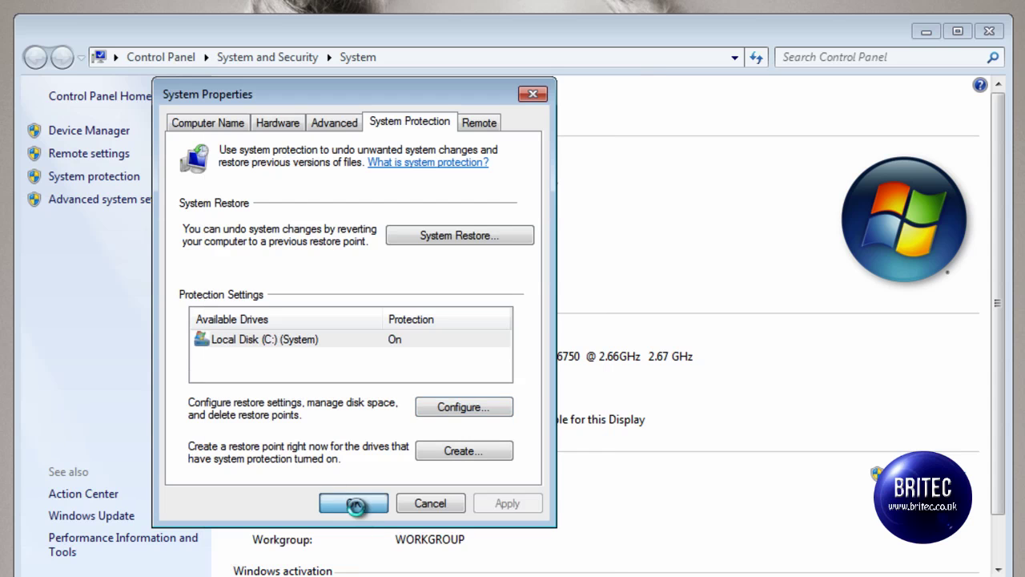